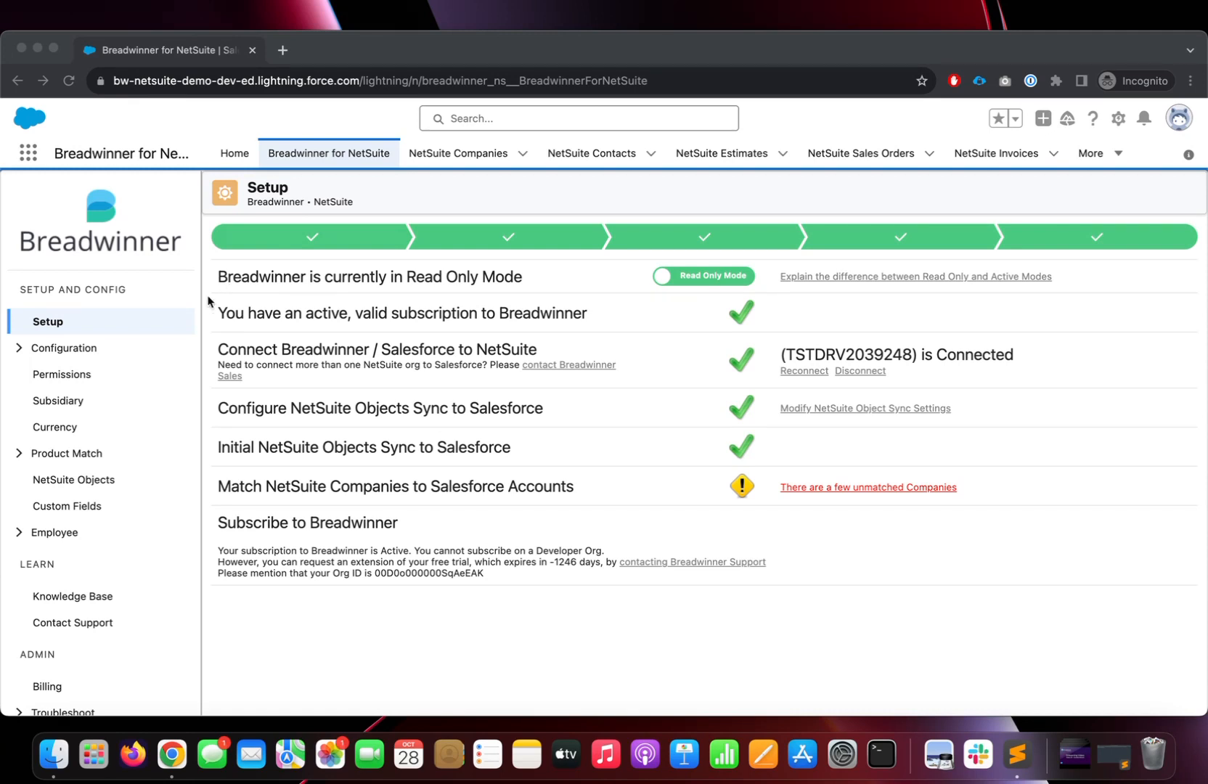
# - Review the NetSuite object sync settings for the org and its subsidiaries, and close them without saving
pyautogui.click(907, 408)
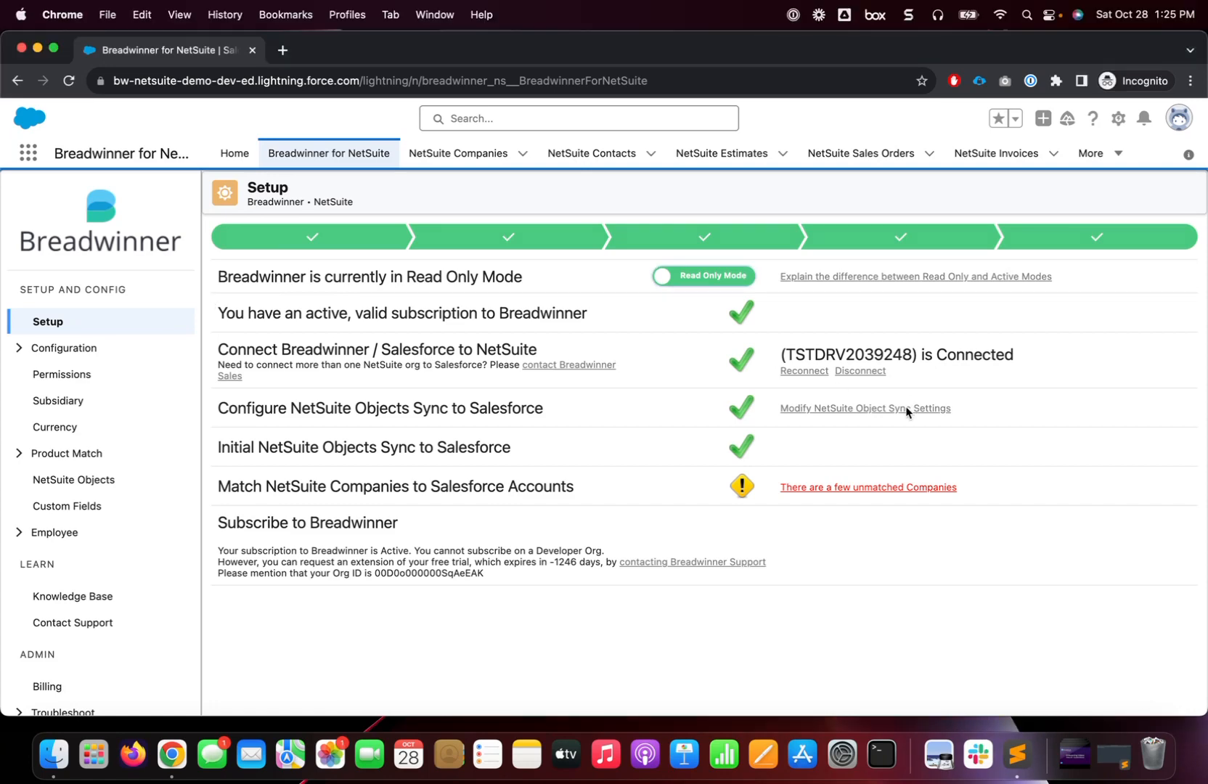
pyautogui.click(906, 409)
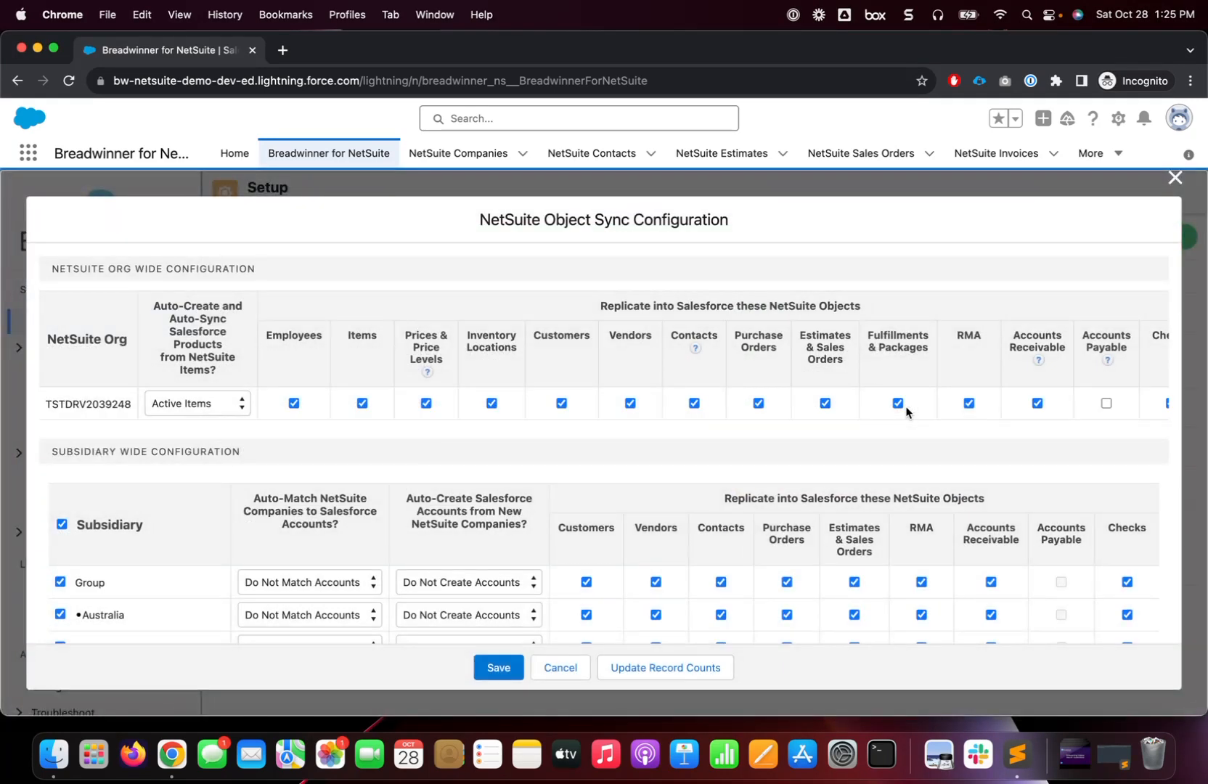
pyautogui.scroll(-2, 907, 412)
pyautogui.scroll(2, 907, 413)
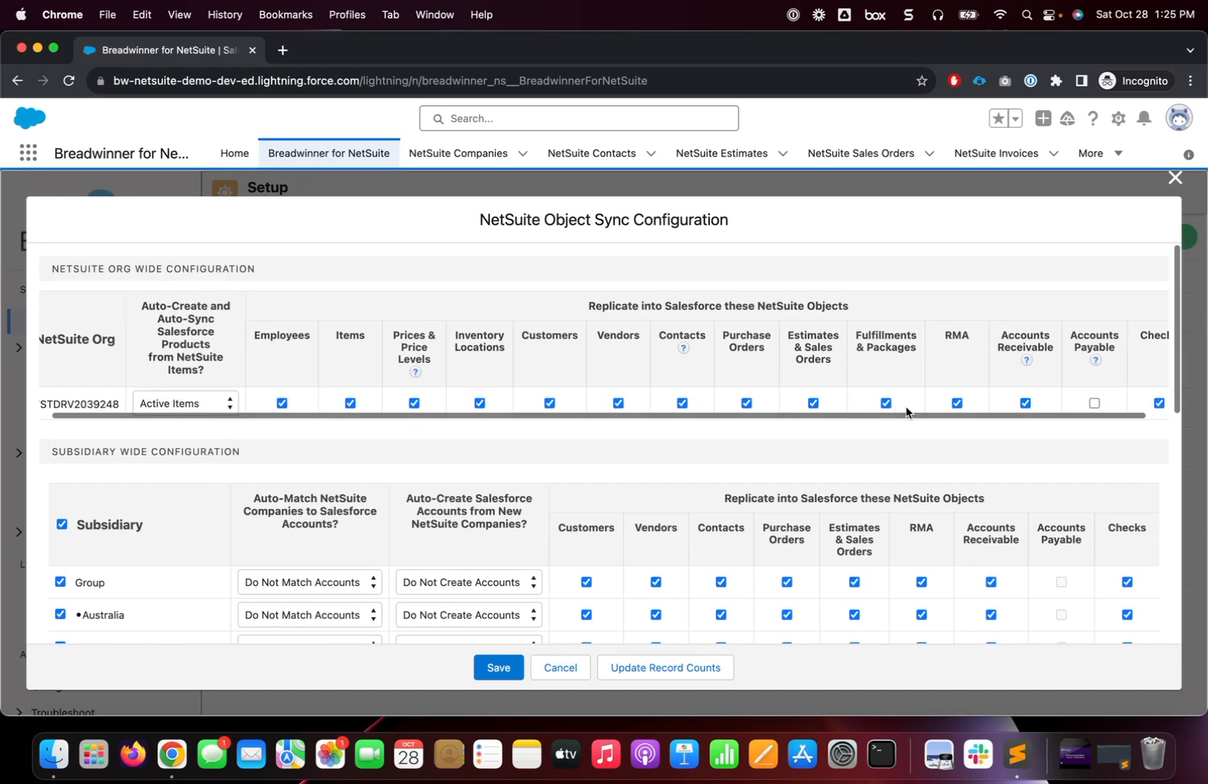
pyautogui.hscroll(1, 907, 412)
pyautogui.hscroll(-1, 907, 412)
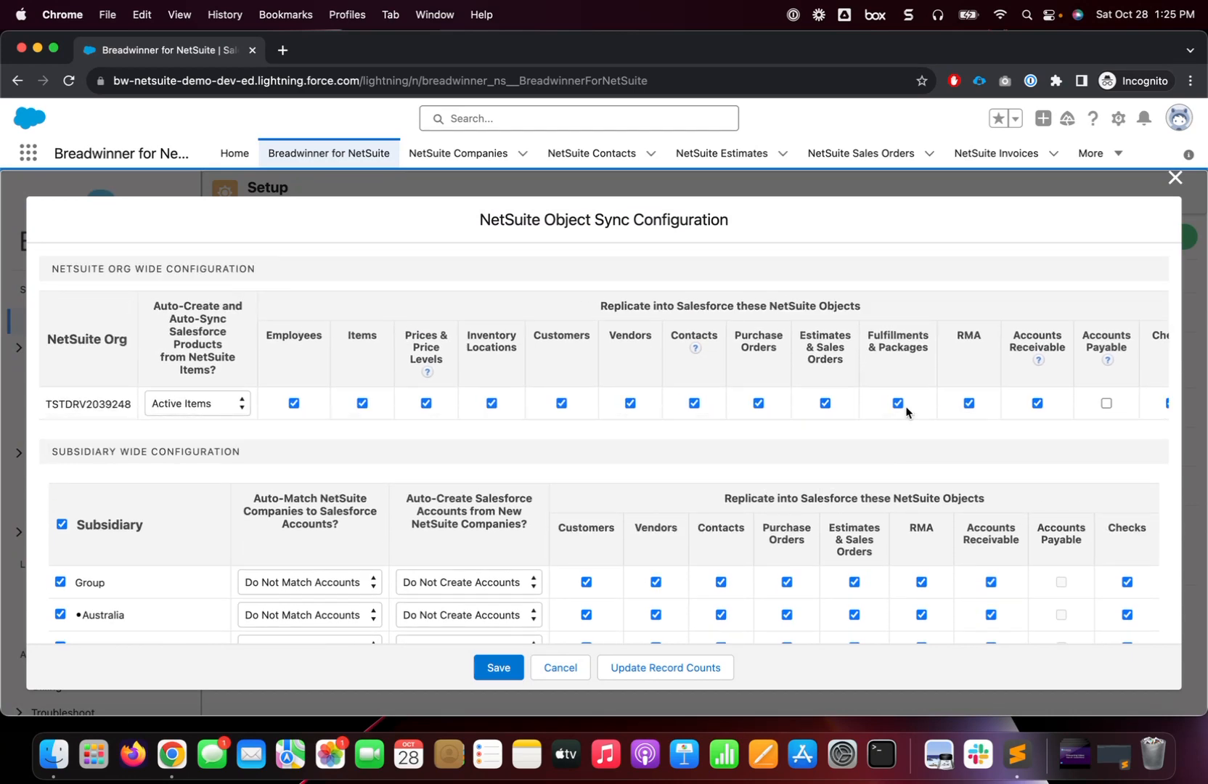
pyautogui.scroll(-8, 907, 412)
pyautogui.scroll(-3, 906, 413)
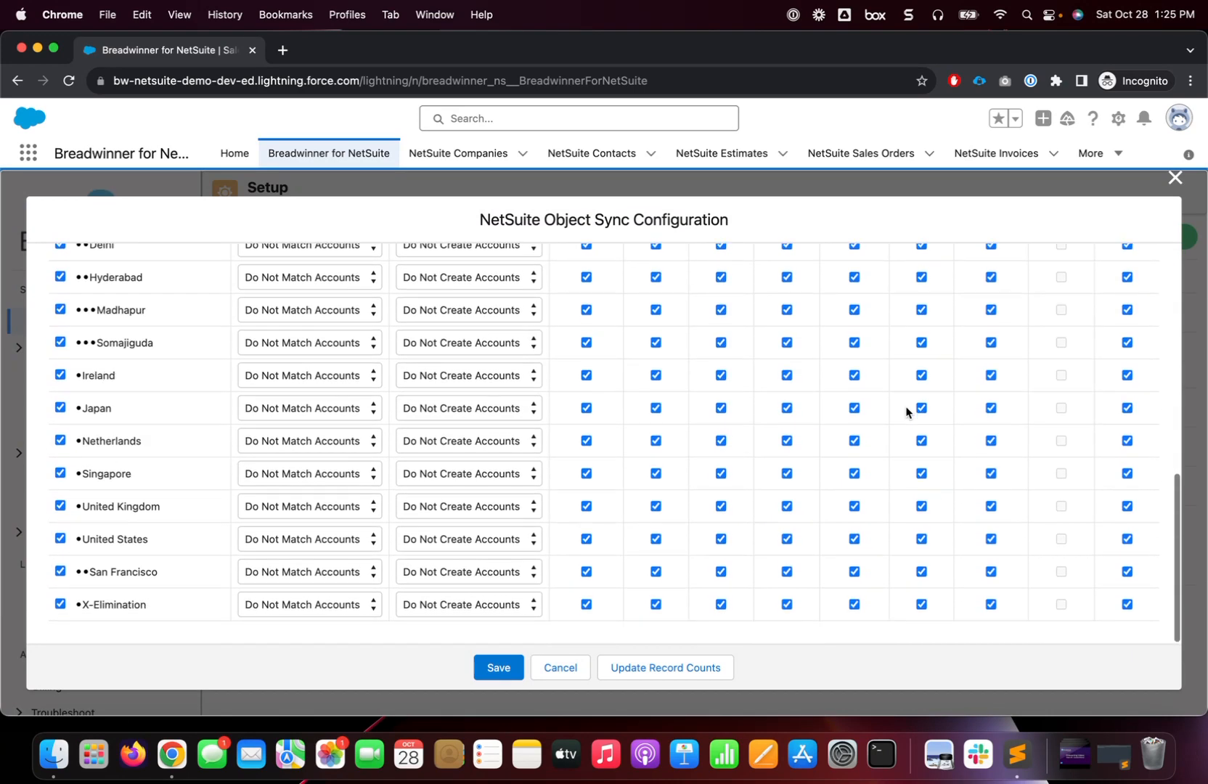
pyautogui.click(562, 667)
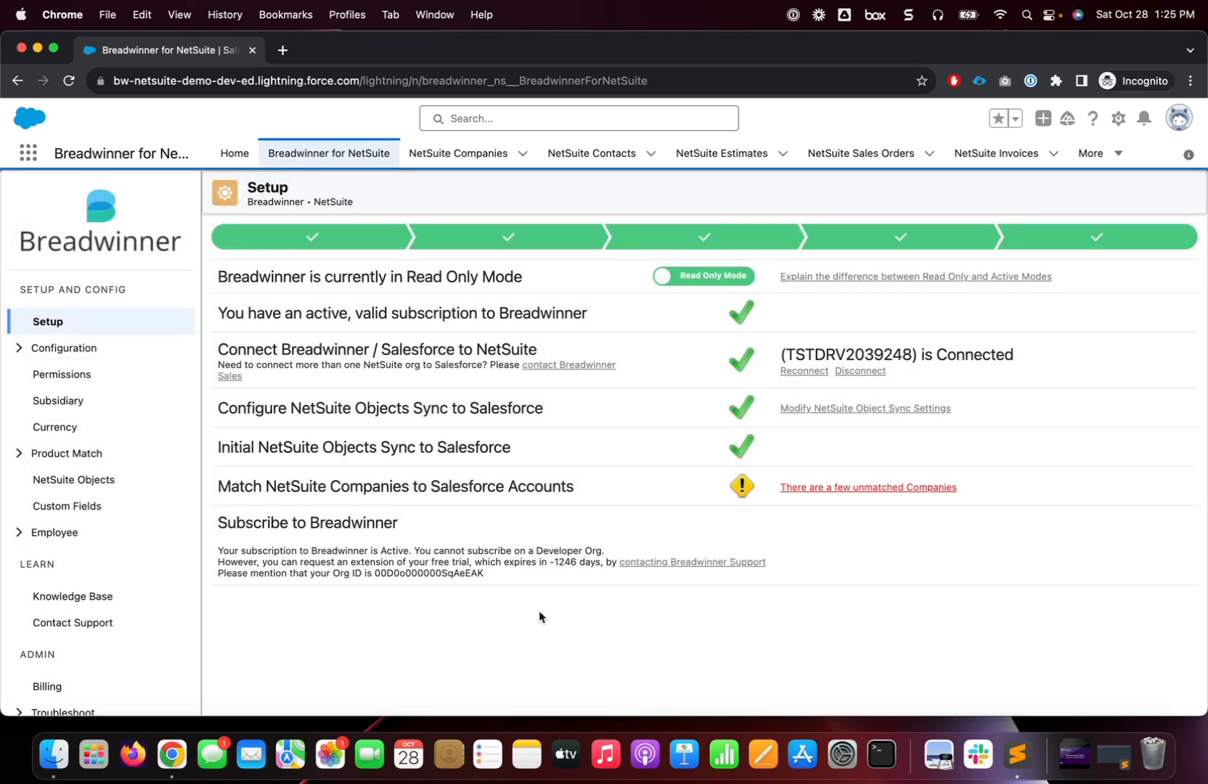
# - Fetch the sales custom fields for transaction bodies in the Custom Fields setup
pyautogui.click(76, 508)
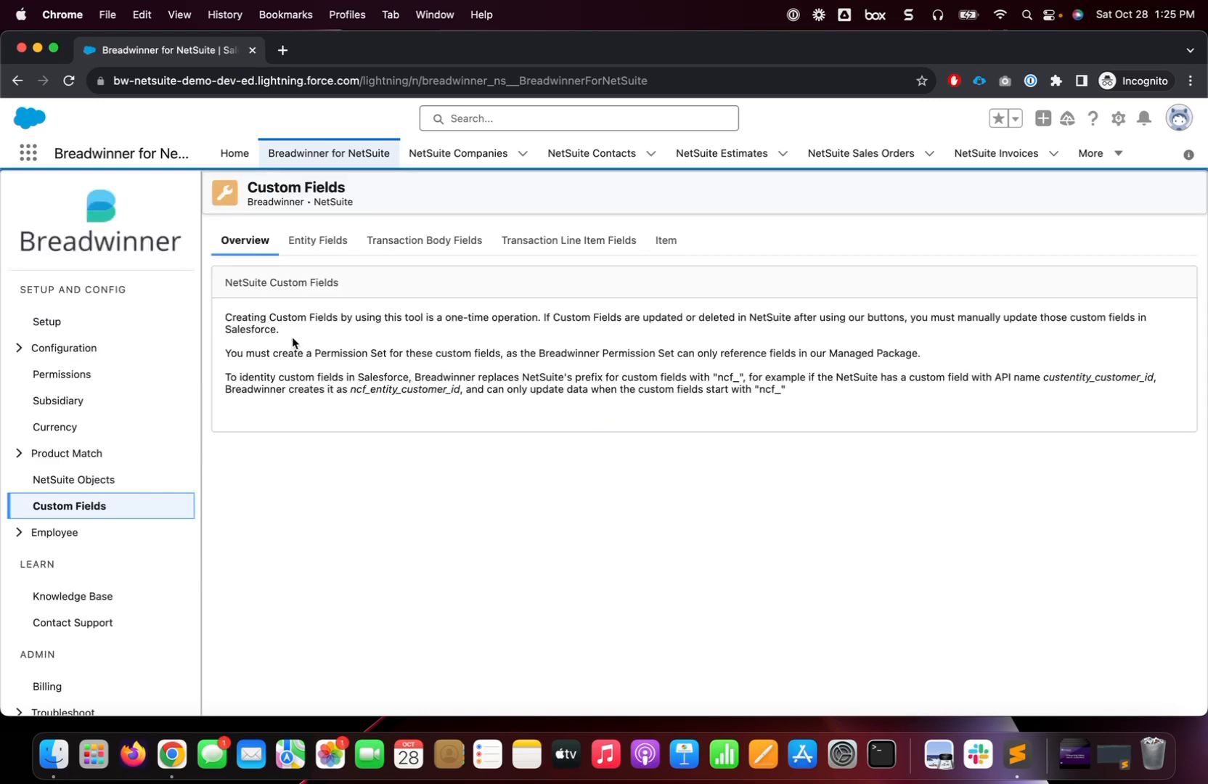
pyautogui.click(448, 247)
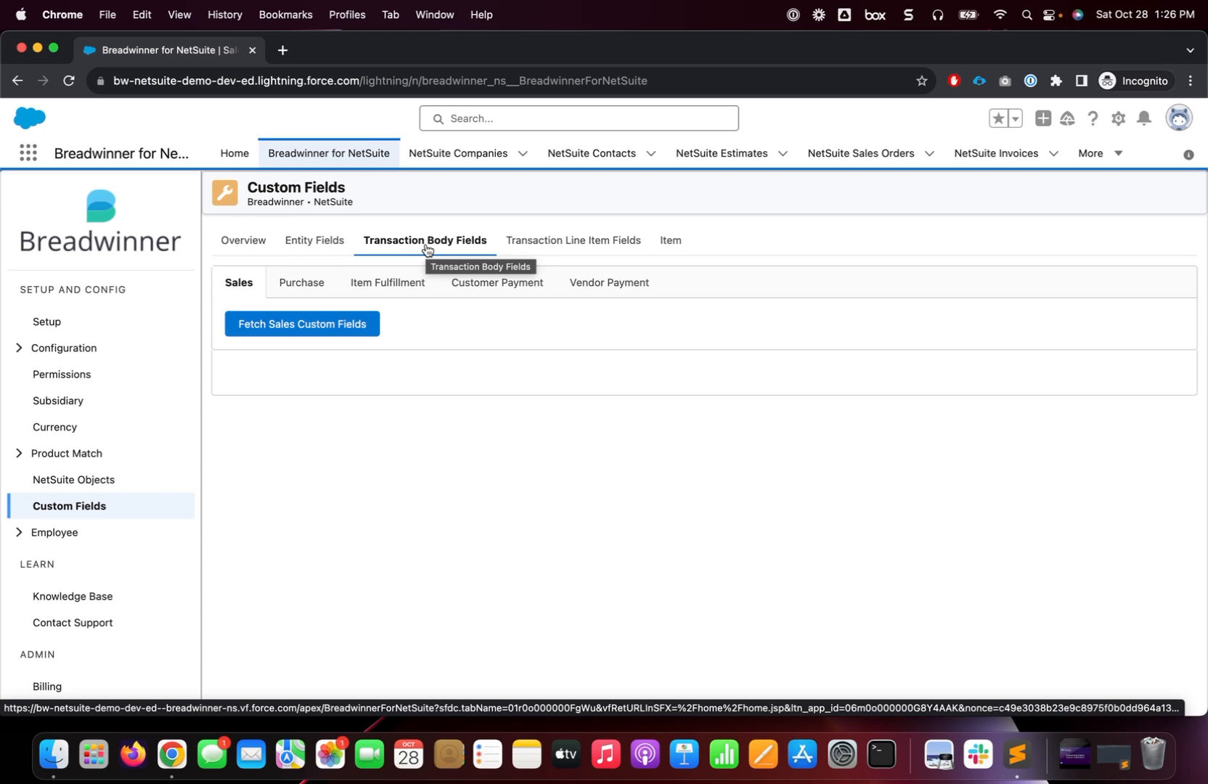
pyautogui.click(299, 327)
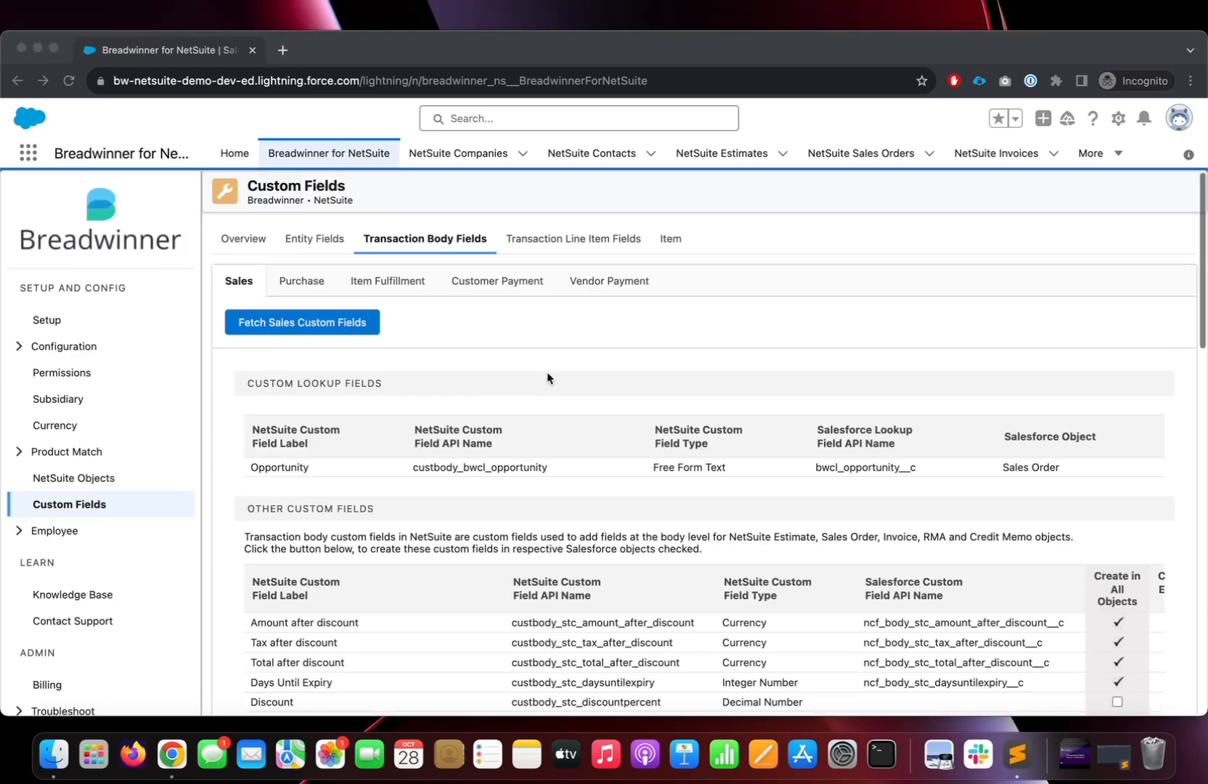
# - Look through the fetched sales custom fields and locate the Date of Taxable Supply field
pyautogui.scroll(-3, 547, 372)
pyautogui.scroll(-2, 548, 375)
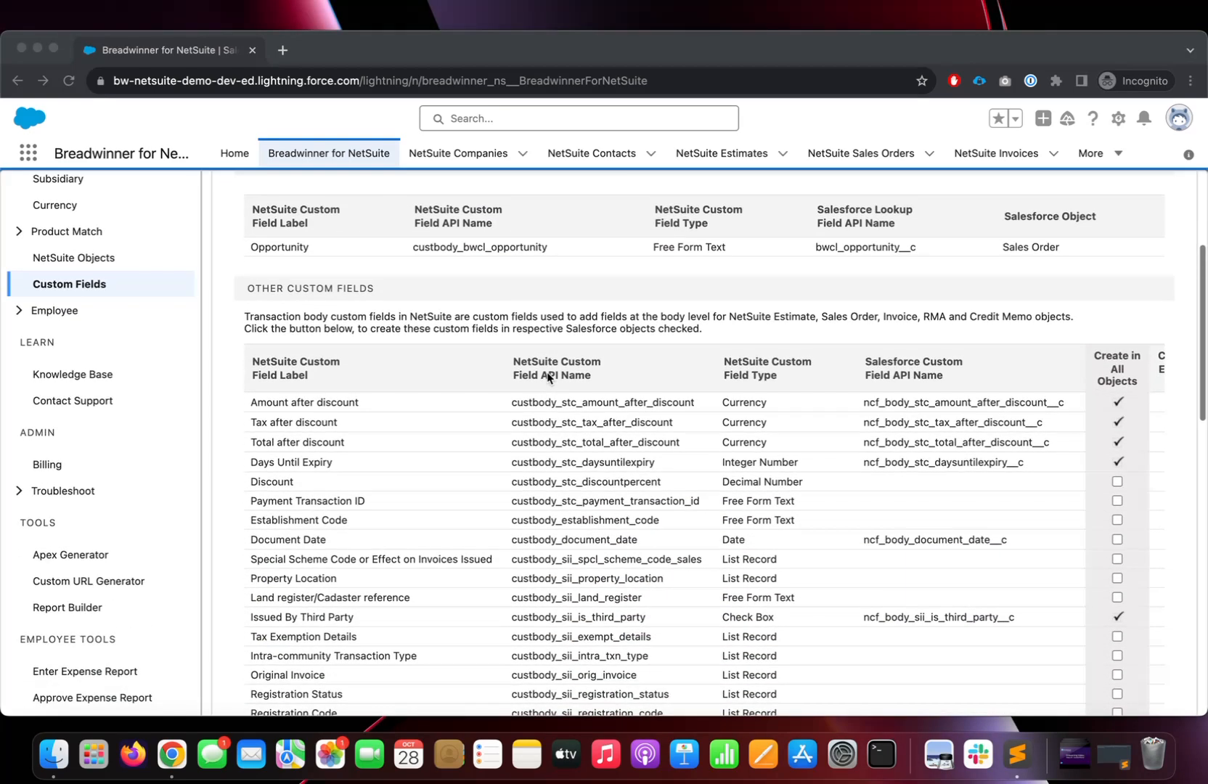
pyautogui.scroll(5, 546, 374)
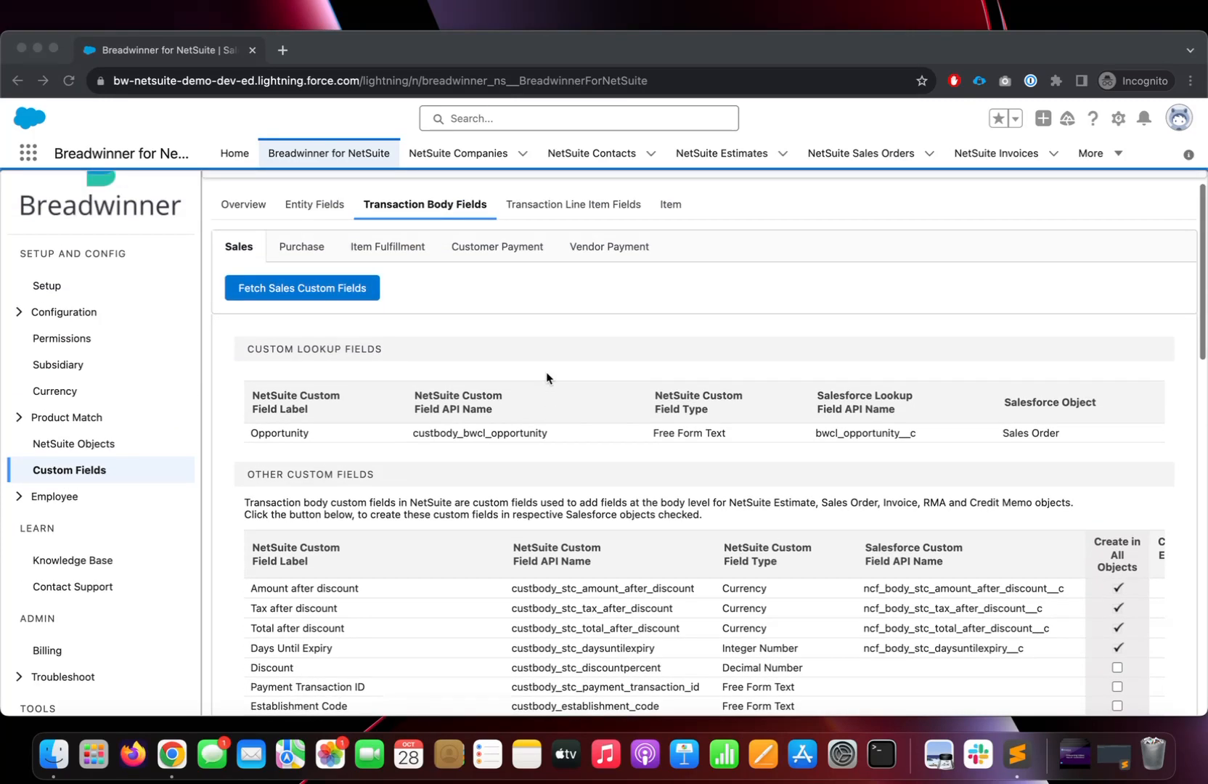
pyautogui.scroll(-8, 509, 408)
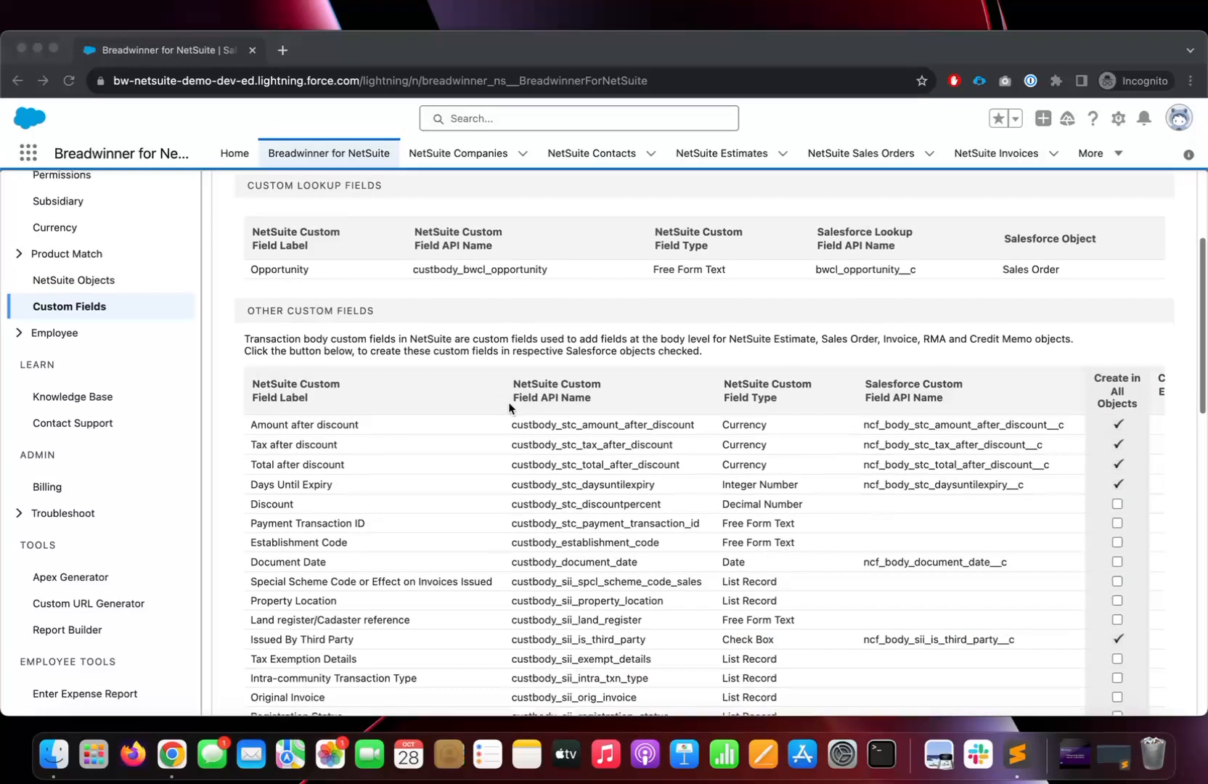
pyautogui.scroll(-2, 509, 408)
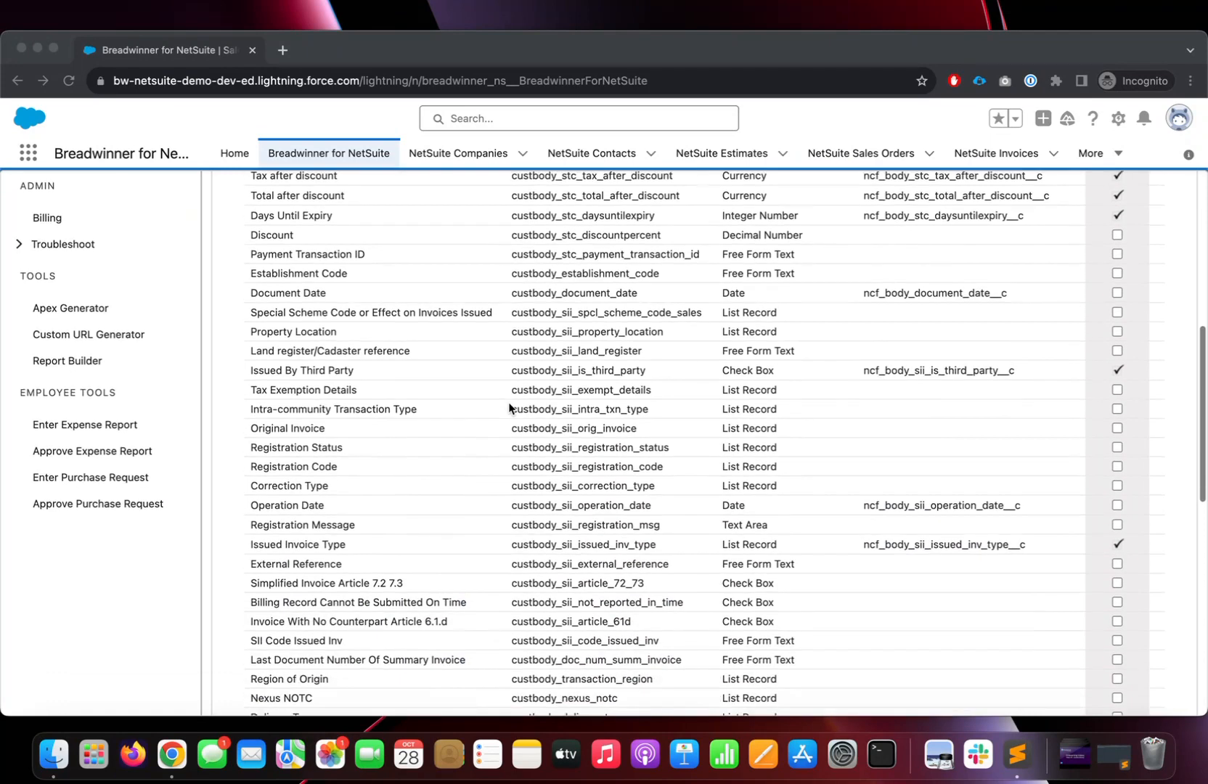
pyautogui.scroll(-5, 509, 408)
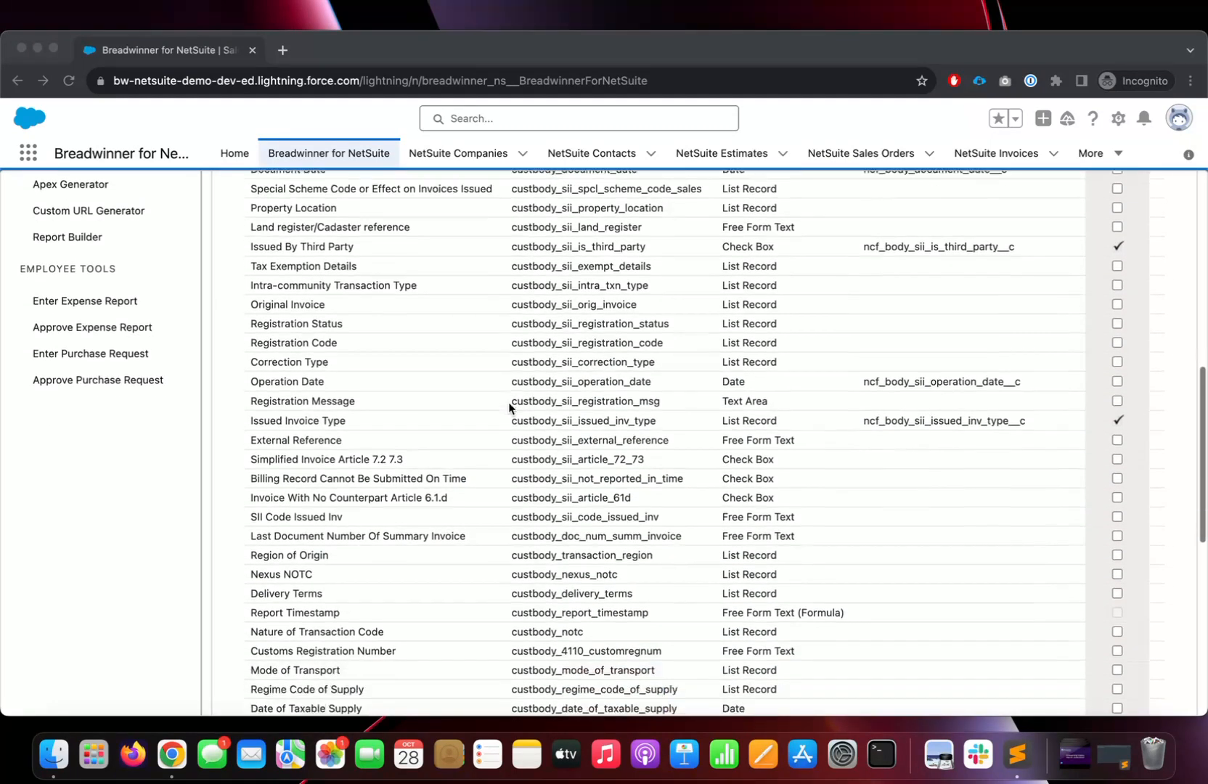
pyautogui.scroll(-5, 510, 408)
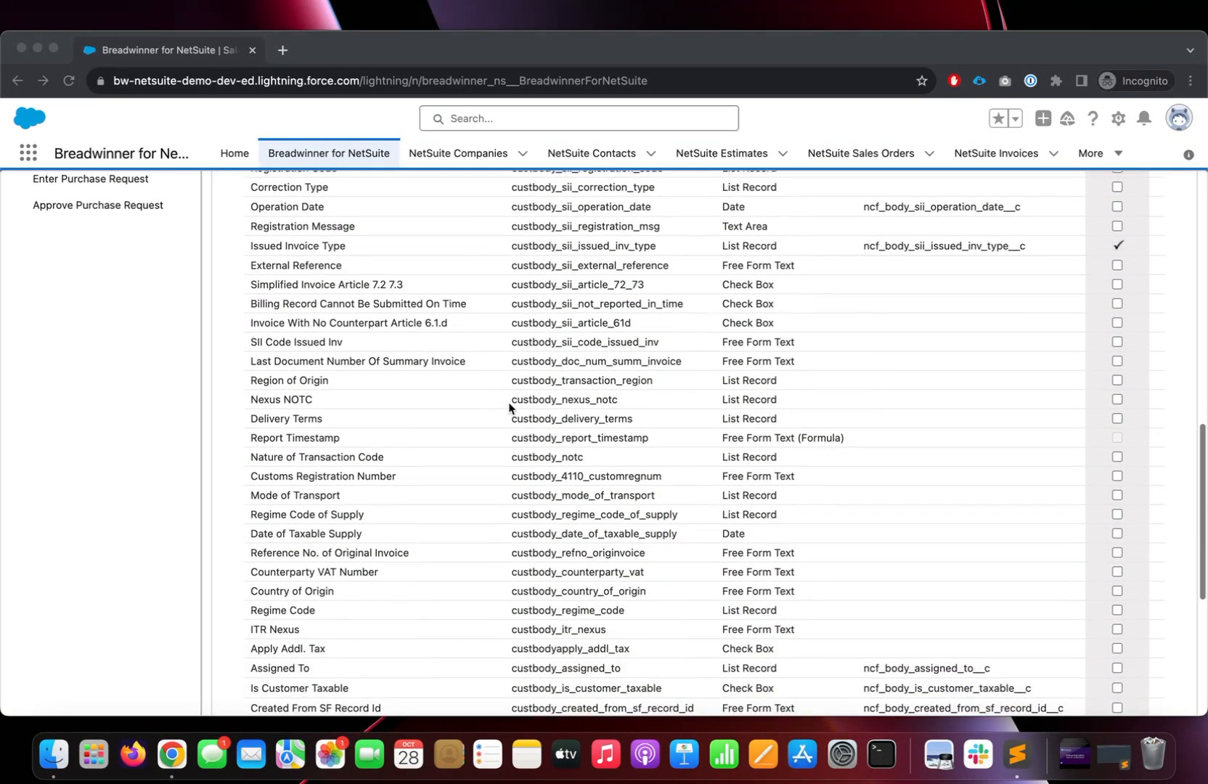
pyautogui.scroll(-1, 480, 408)
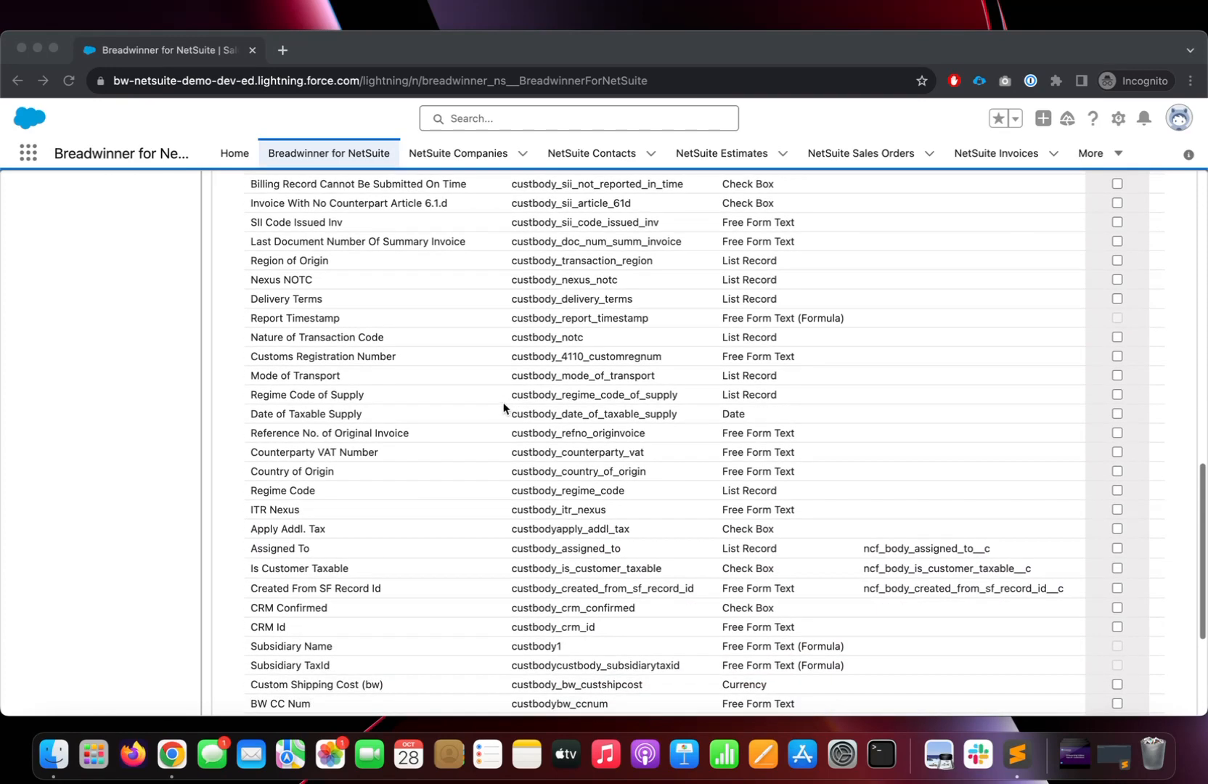
pyautogui.click(252, 416)
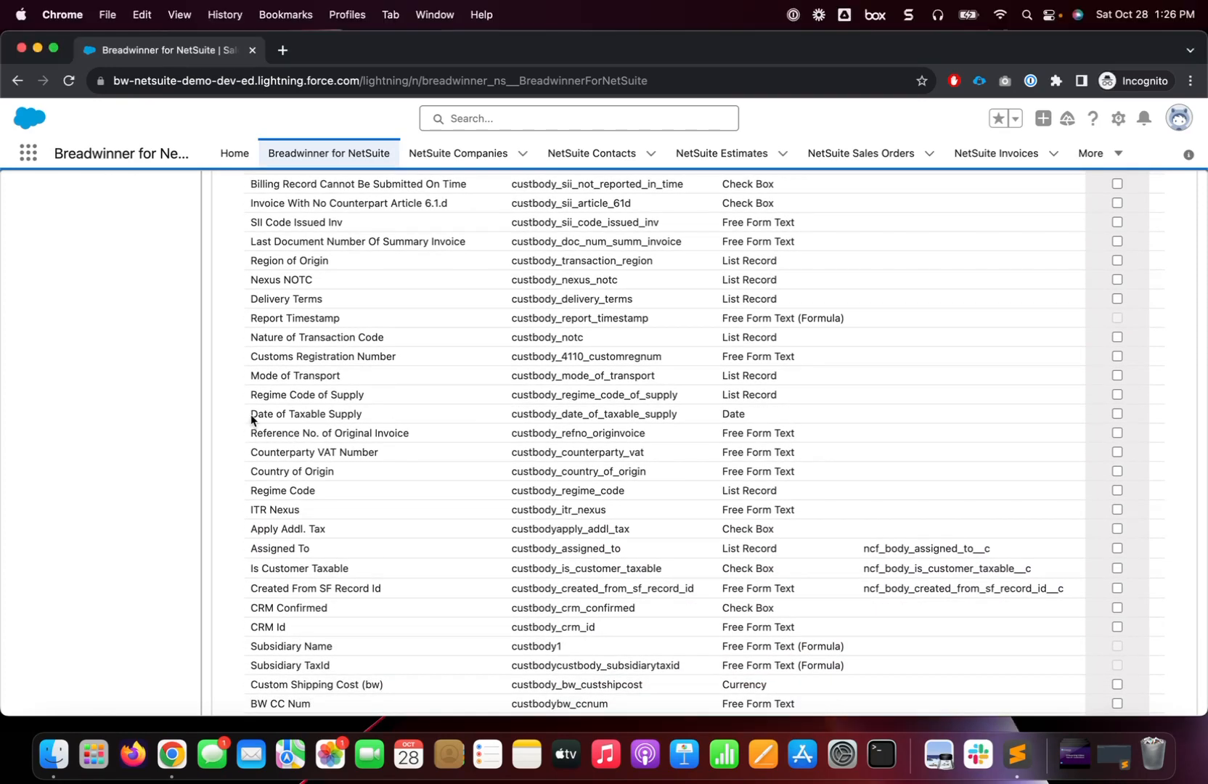
pyautogui.moveTo(250, 416); pyautogui.dragTo(368, 422)
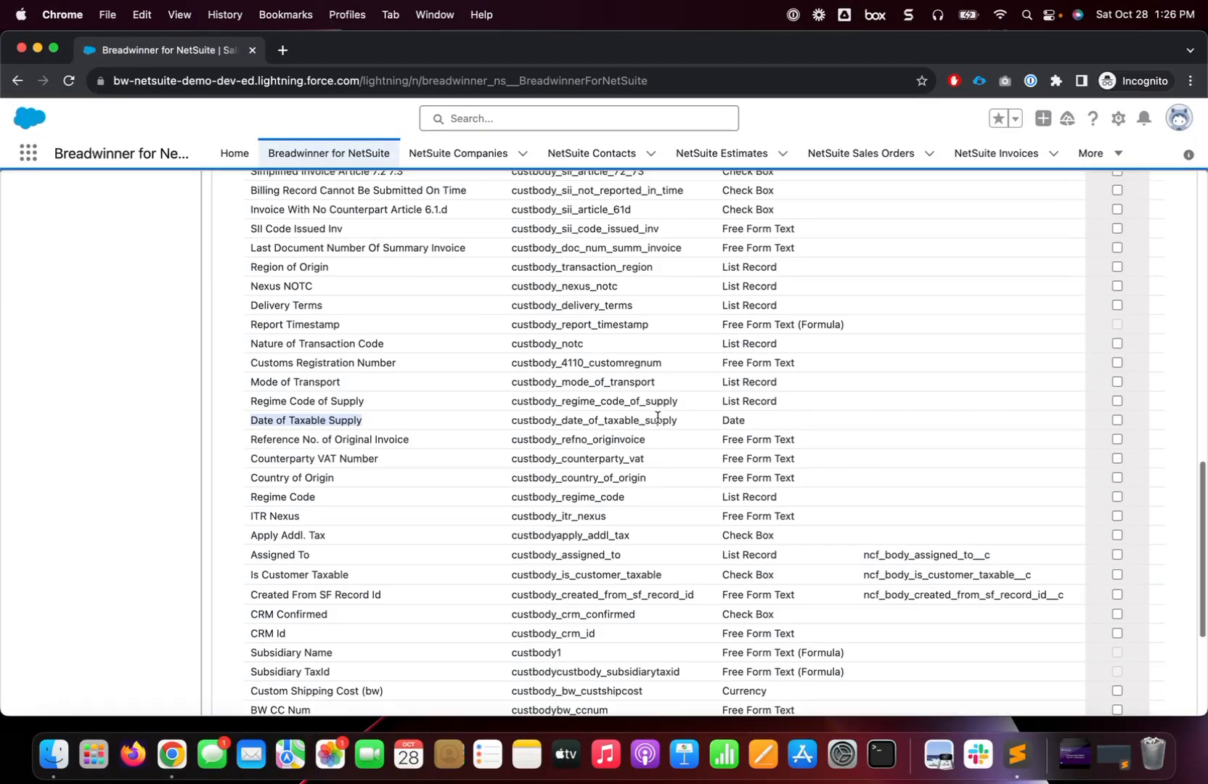
pyautogui.scroll(20, 658, 418)
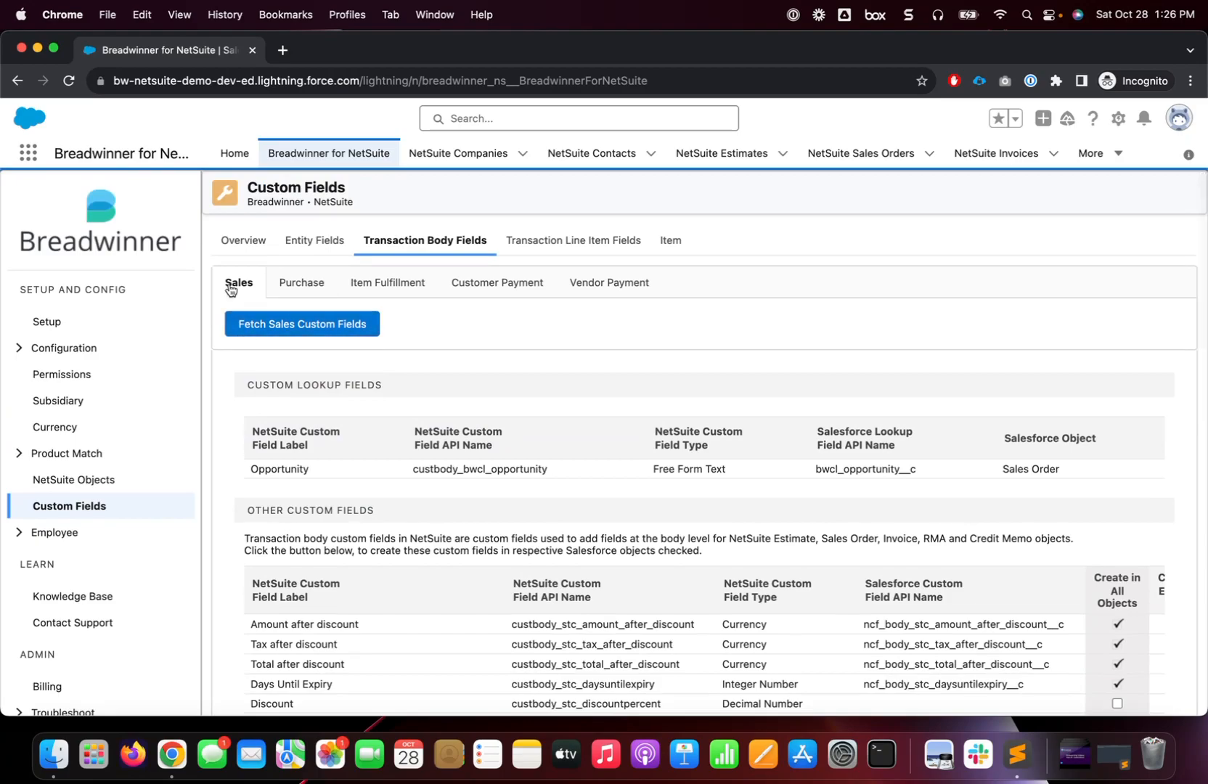
pyautogui.scroll(-20, 743, 554)
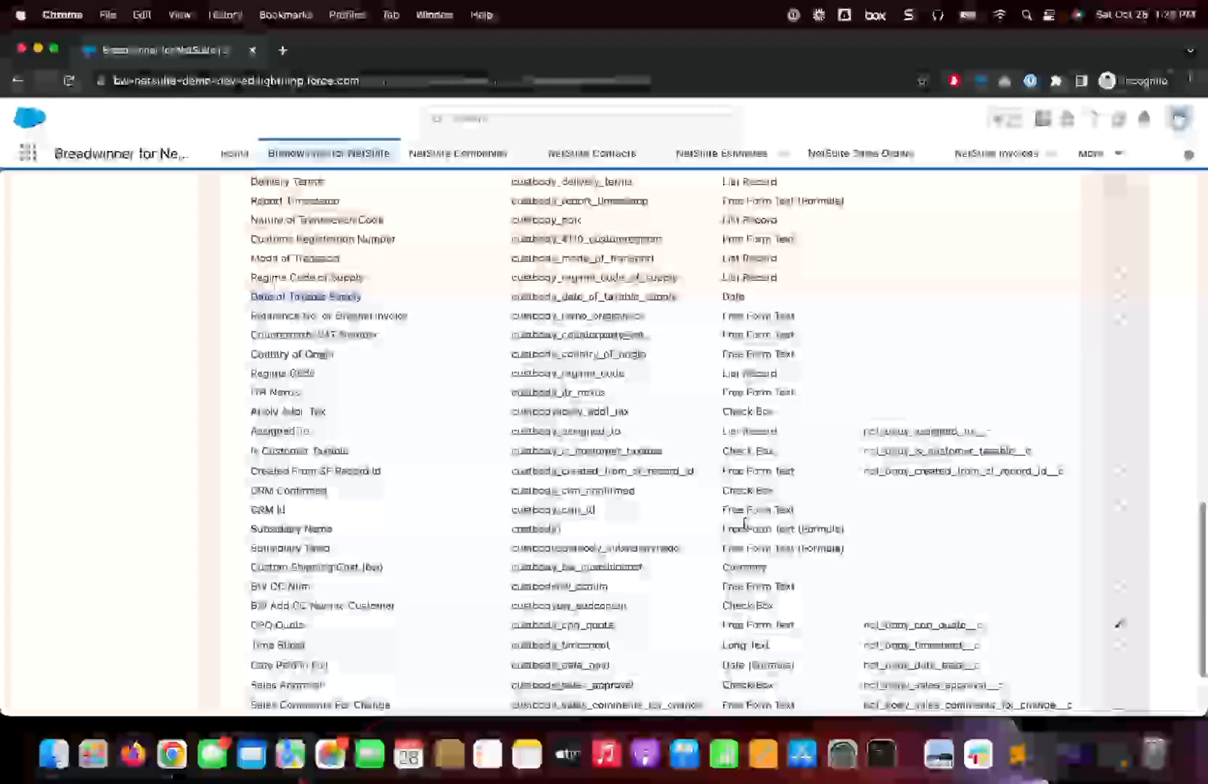
pyautogui.scroll(2, 744, 523)
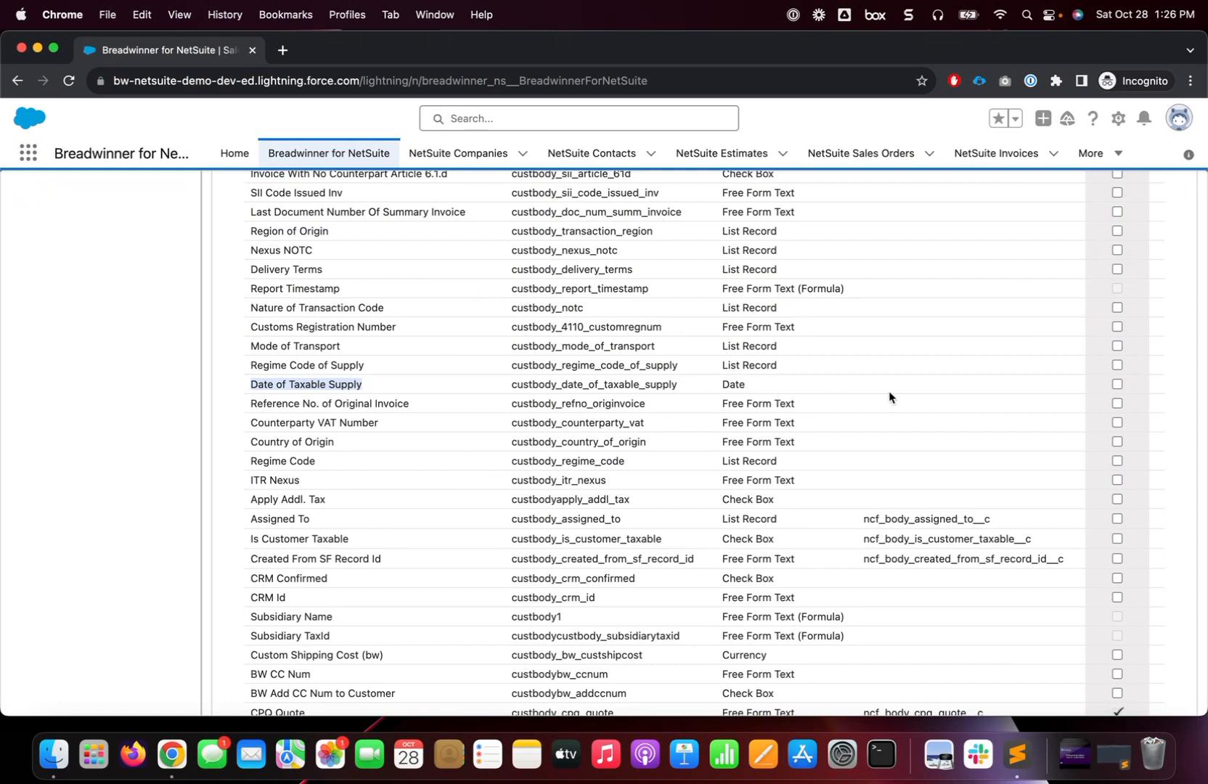
# - Open the NetSuite sales orders in a separate tab and examine the NetSuite custom fields on the first listed order
pyautogui.keyDown('super'); pyautogui.click(863, 160); pyautogui.keyUp('super')
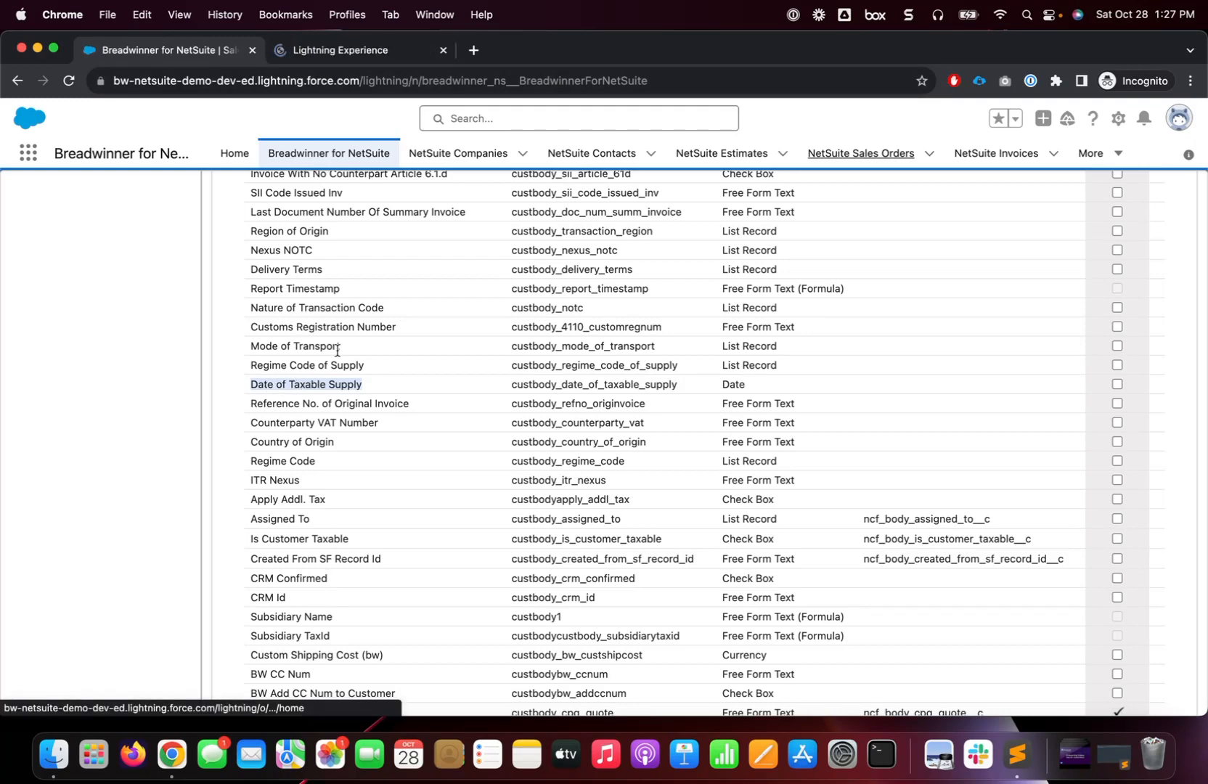
pyautogui.click(369, 51)
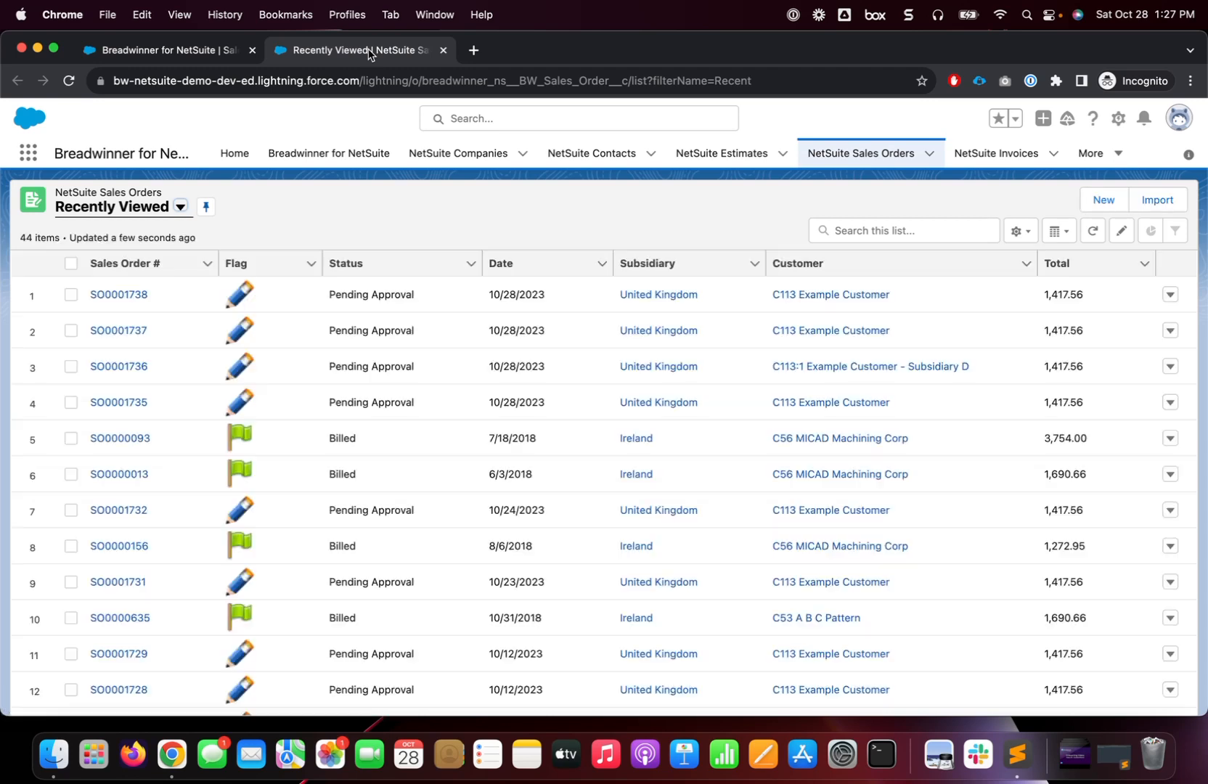
pyautogui.click(119, 296)
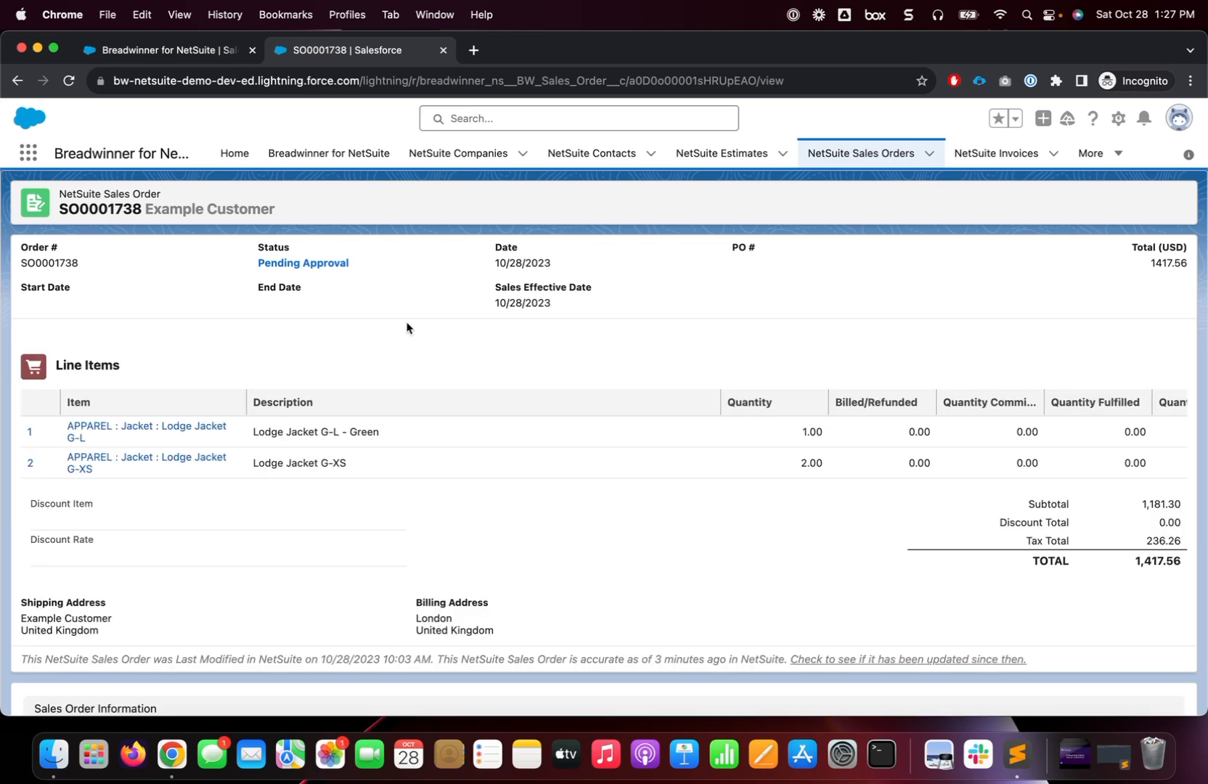
pyautogui.scroll(-10, 421, 457)
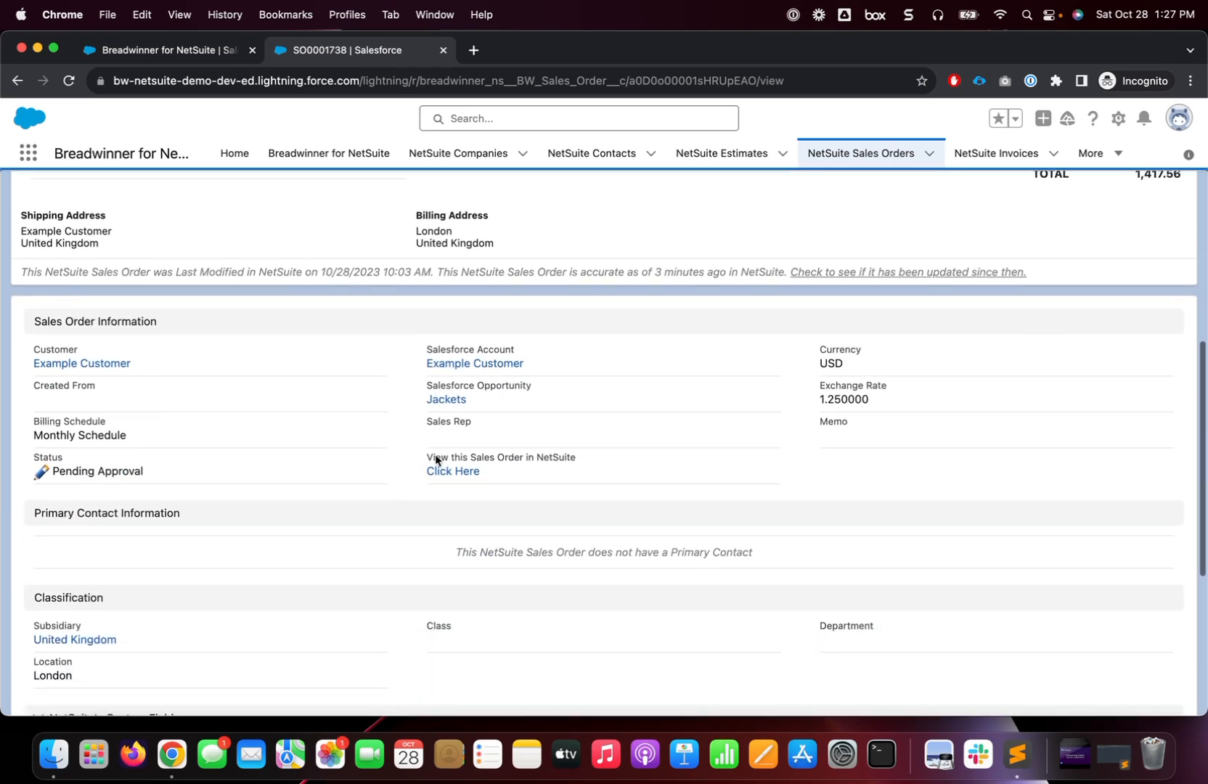
pyautogui.scroll(-5, 435, 459)
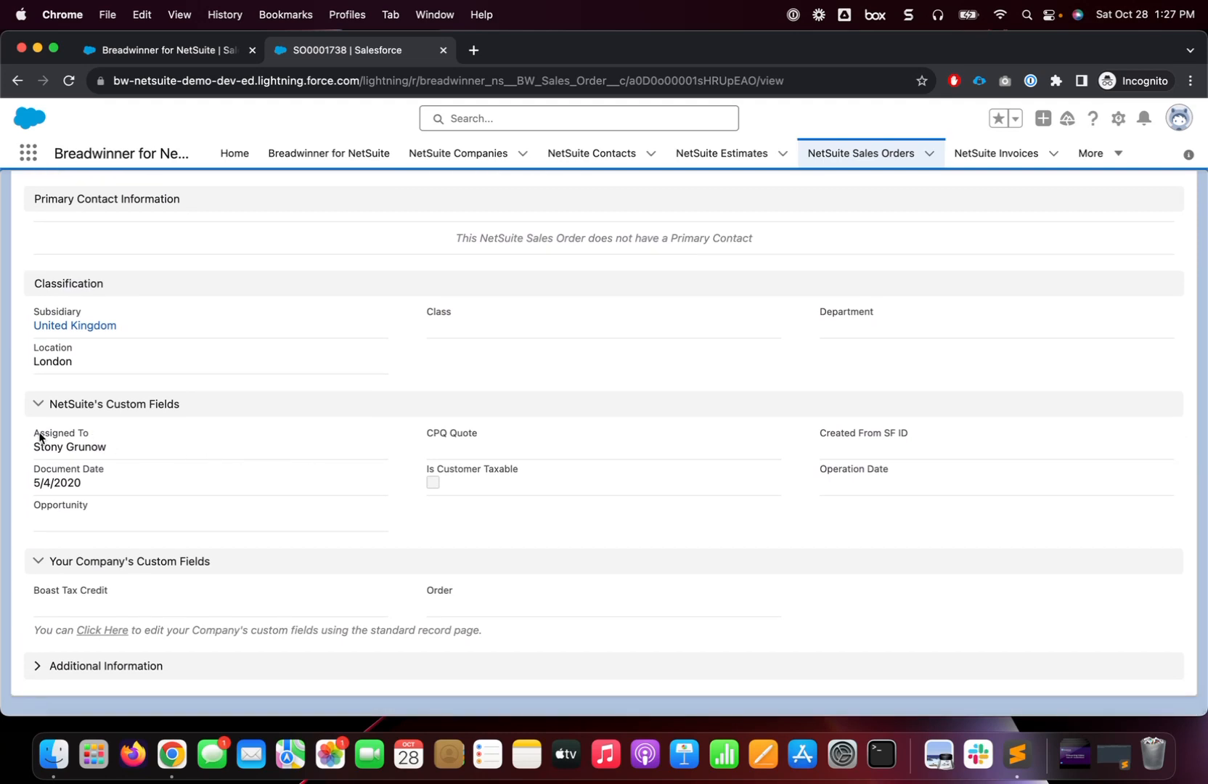
pyautogui.moveTo(25, 436); pyautogui.dragTo(457, 532)
# - Compare the Custom Fields setup list with the sales order's custom fields, checking for Date of Taxable Supply
pyautogui.click(187, 54)
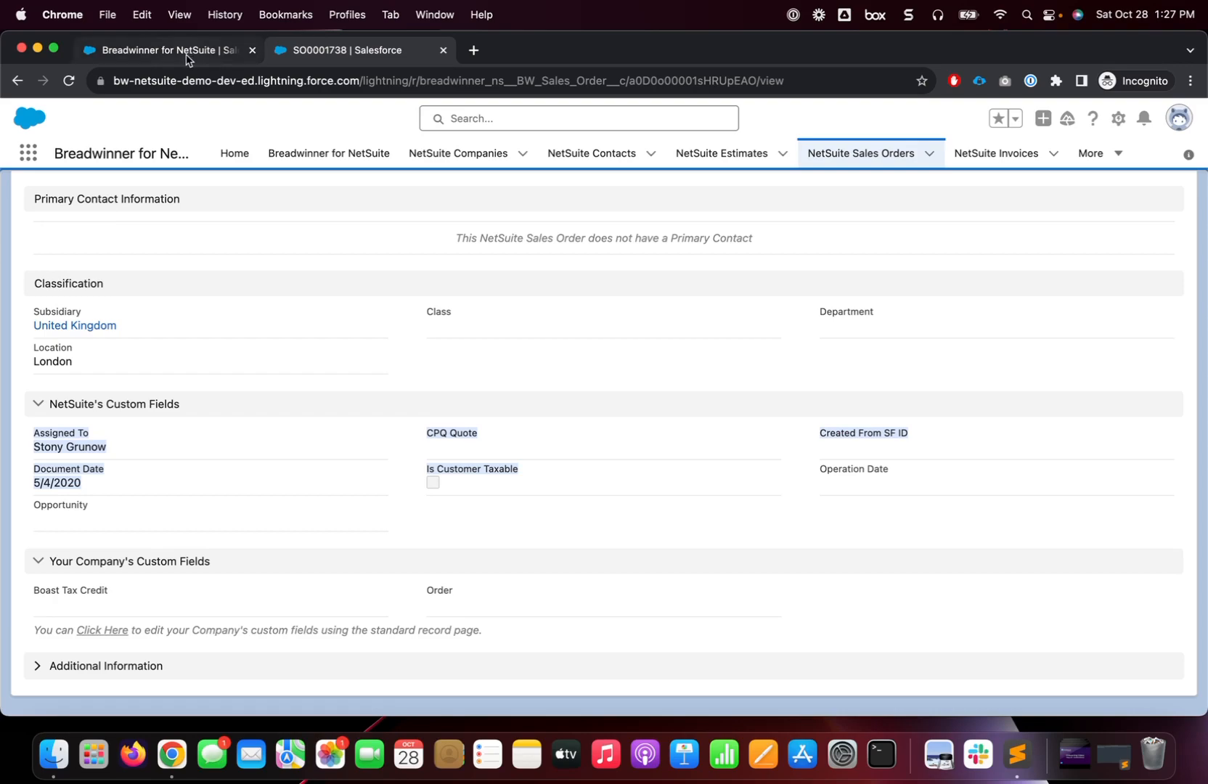
pyautogui.scroll(6, 711, 411)
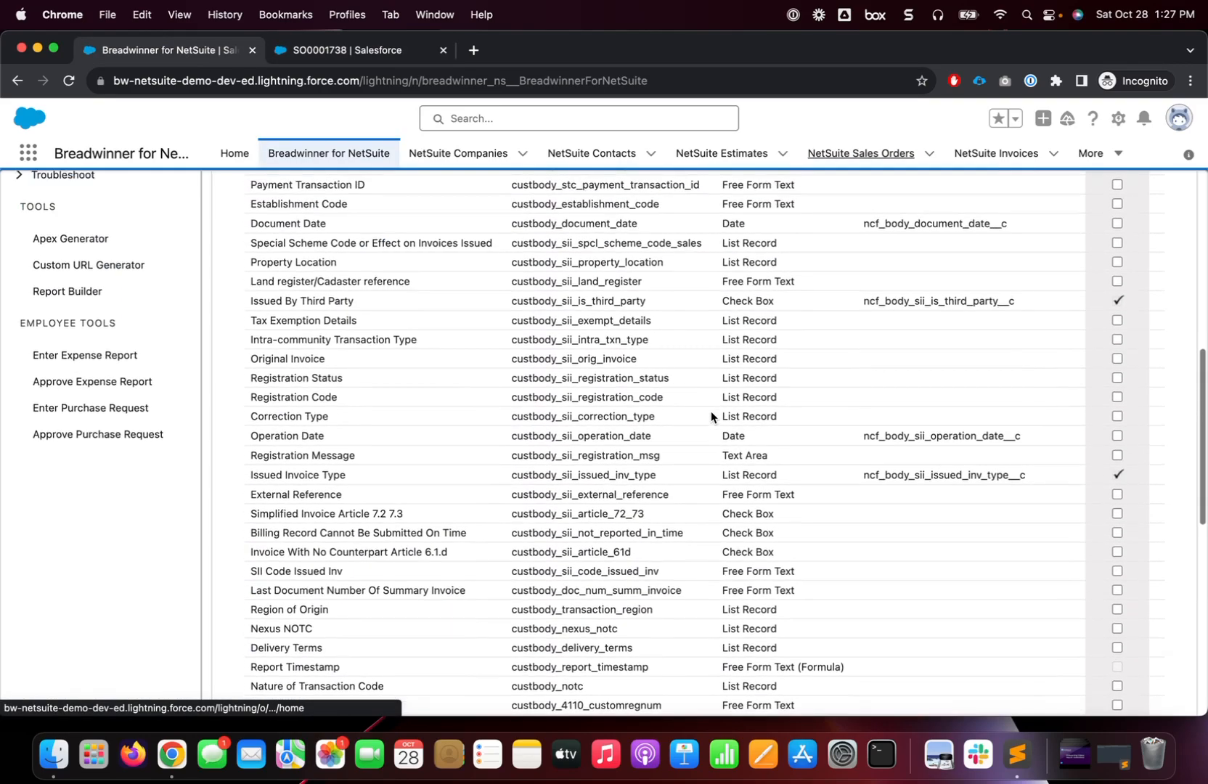
pyautogui.scroll(4, 711, 411)
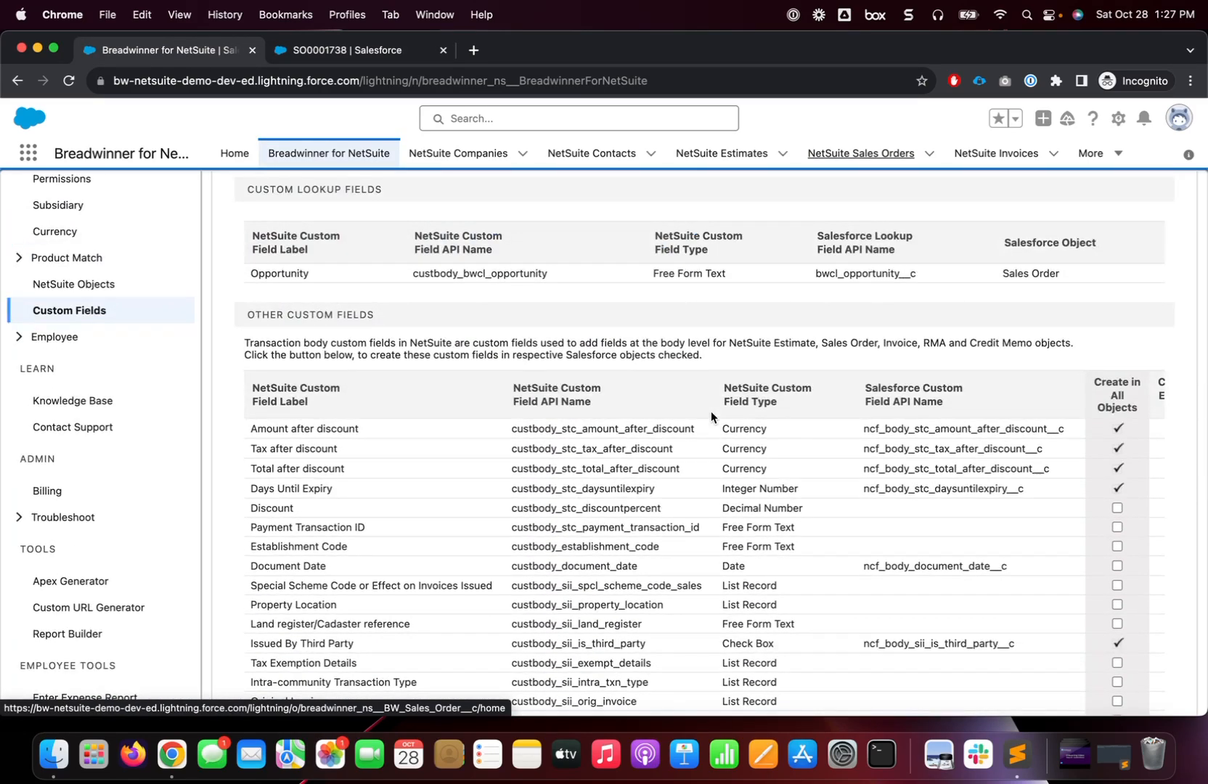
pyautogui.scroll(-5, 711, 411)
pyautogui.scroll(-3, 711, 411)
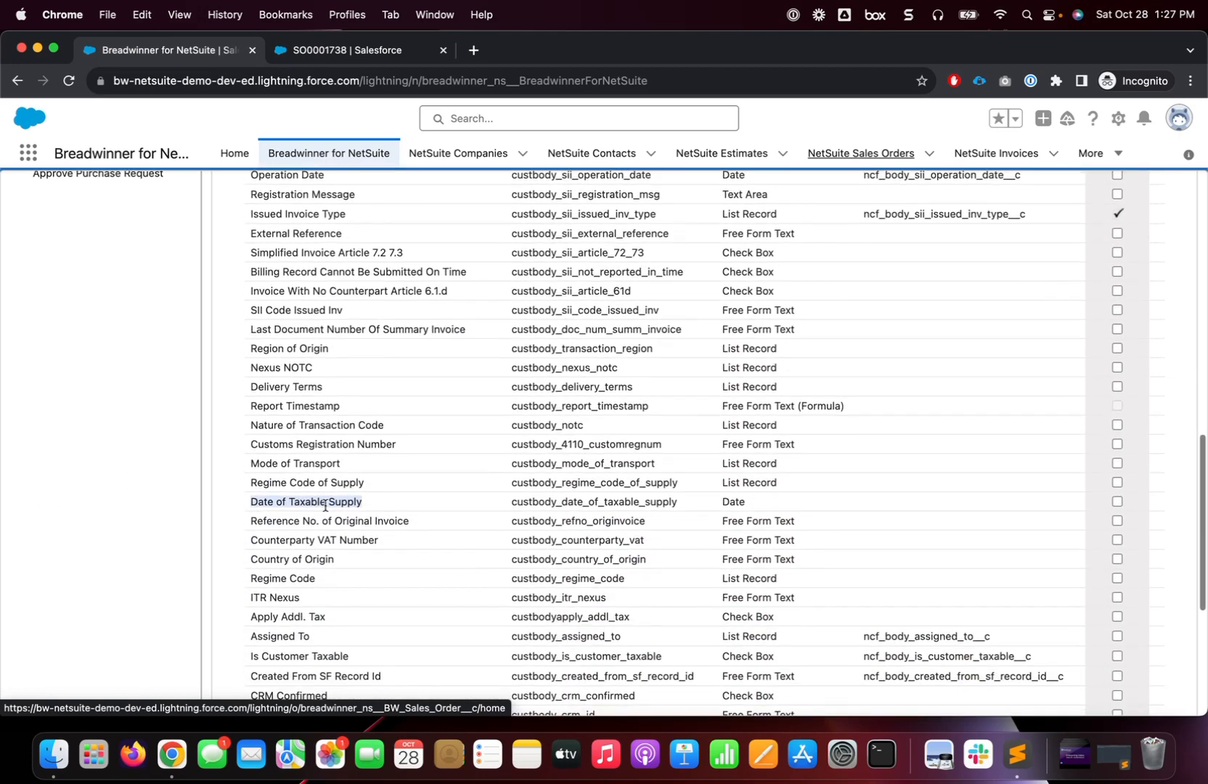
pyautogui.click(385, 51)
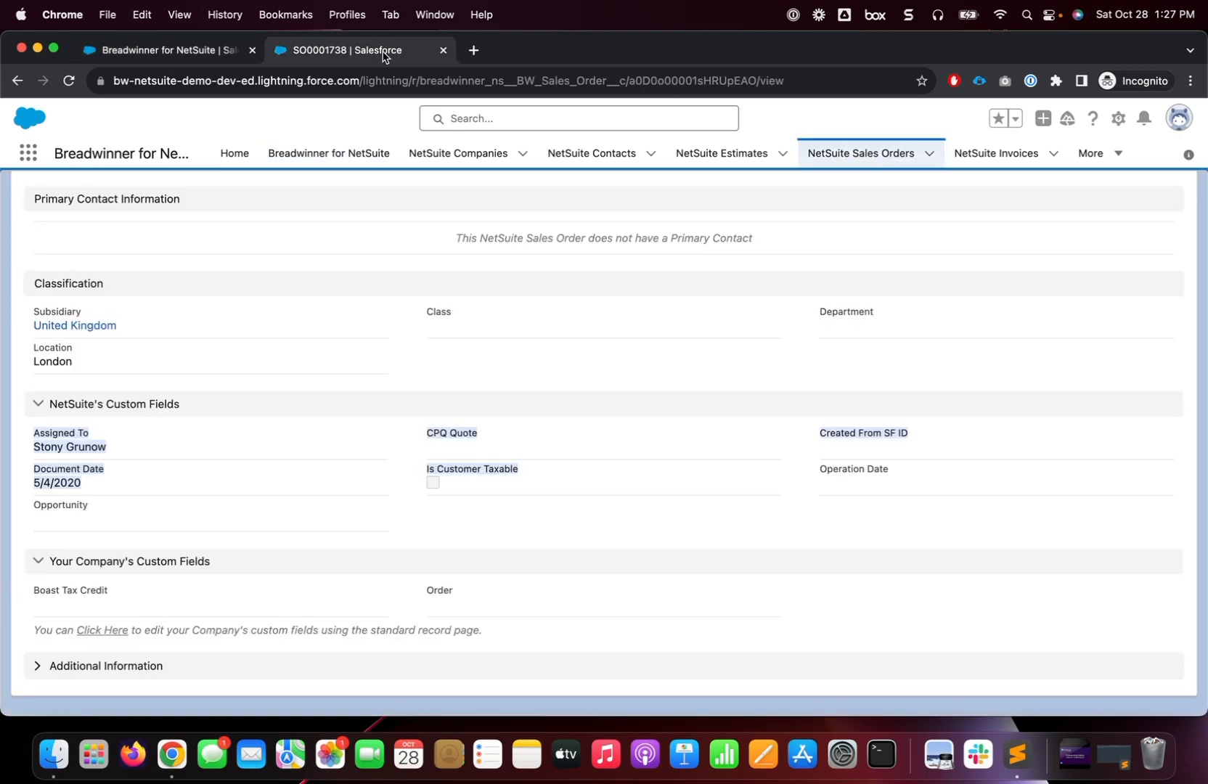
pyautogui.click(166, 55)
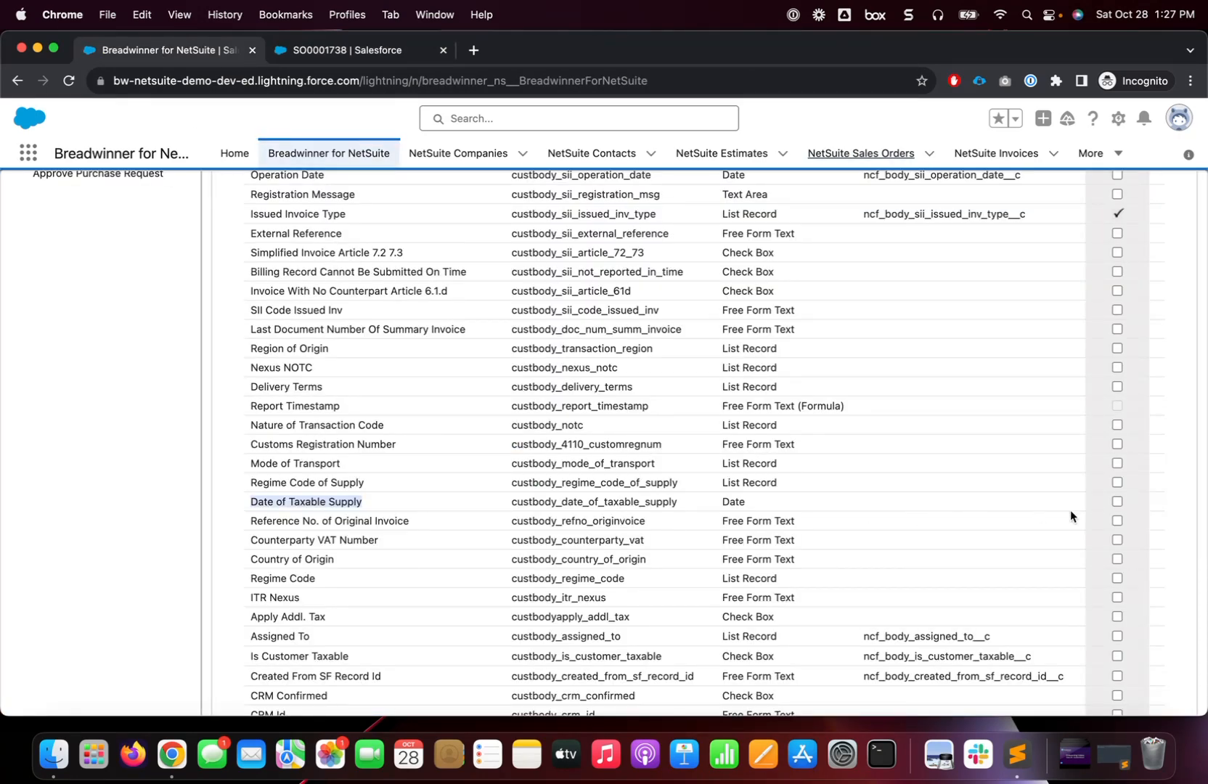
# - Mark Date of Taxable Supply for creation in all objects and check the selected object columns
pyautogui.click(1117, 502)
pyautogui.hscroll(5, 1117, 507)
pyautogui.scroll(10, 1117, 507)
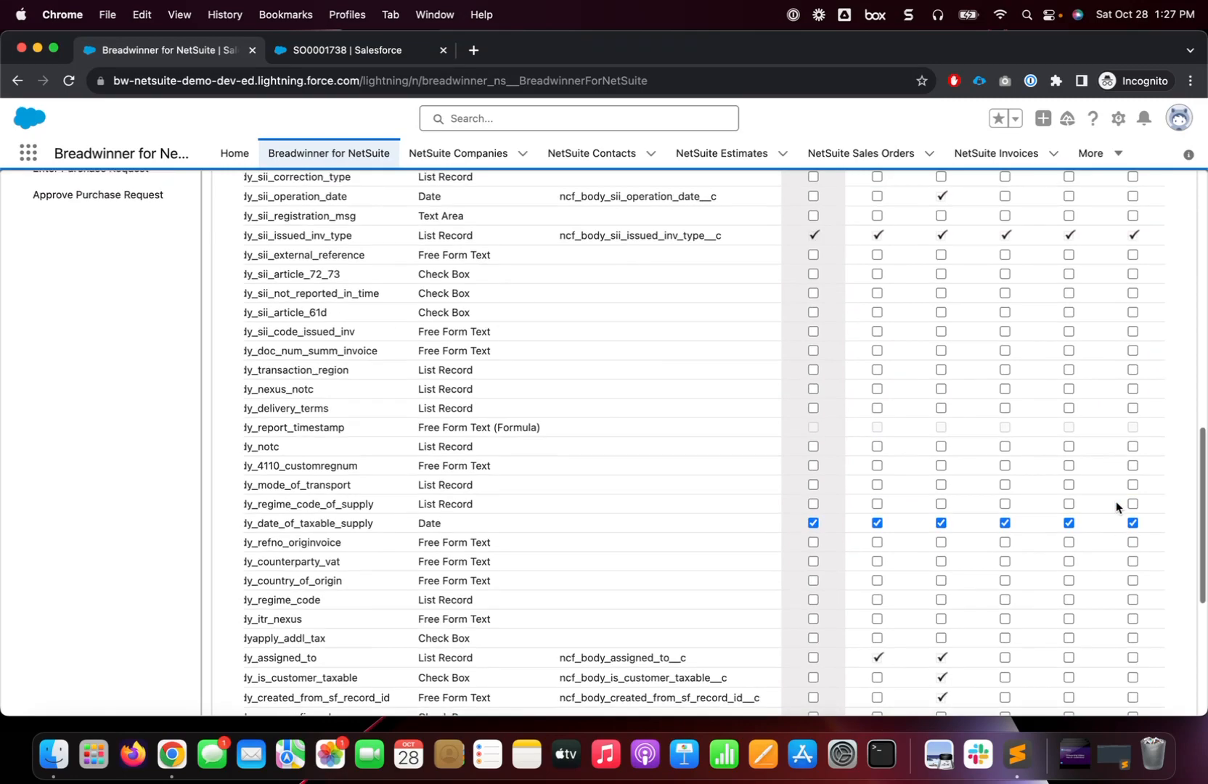
pyautogui.scroll(2, 1119, 507)
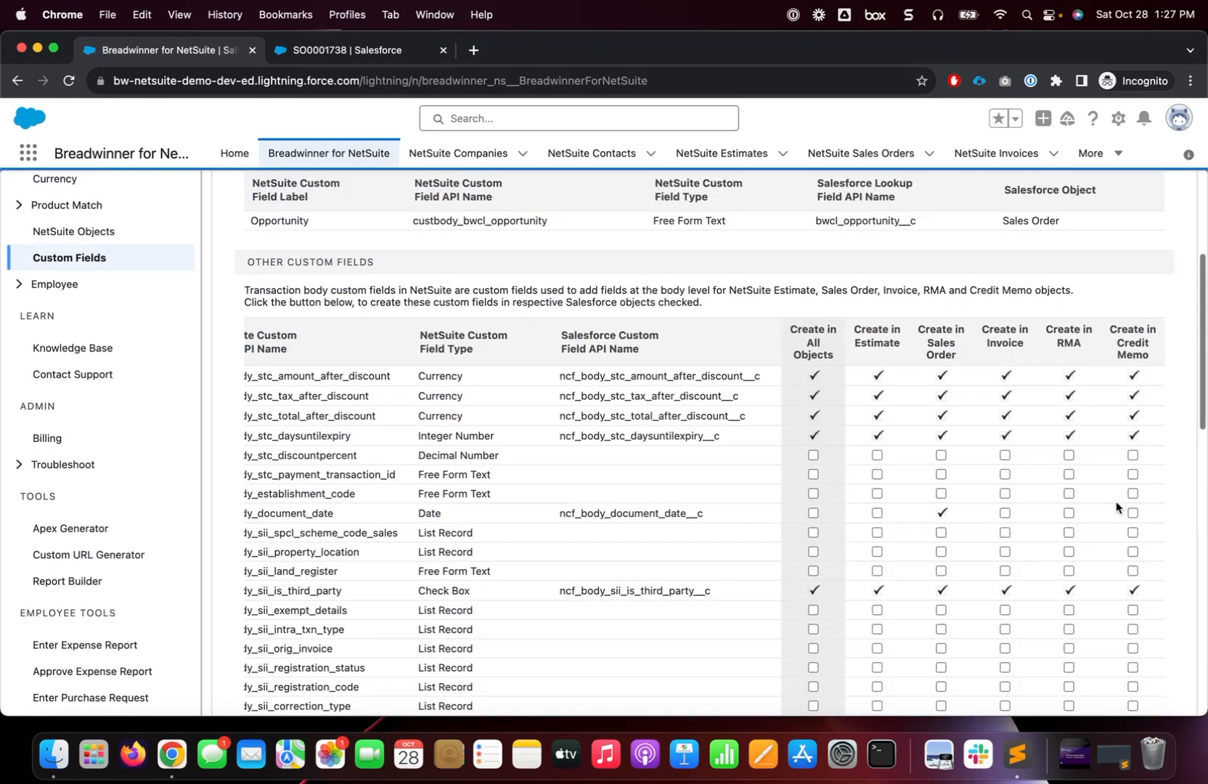
pyautogui.scroll(-10, 1118, 507)
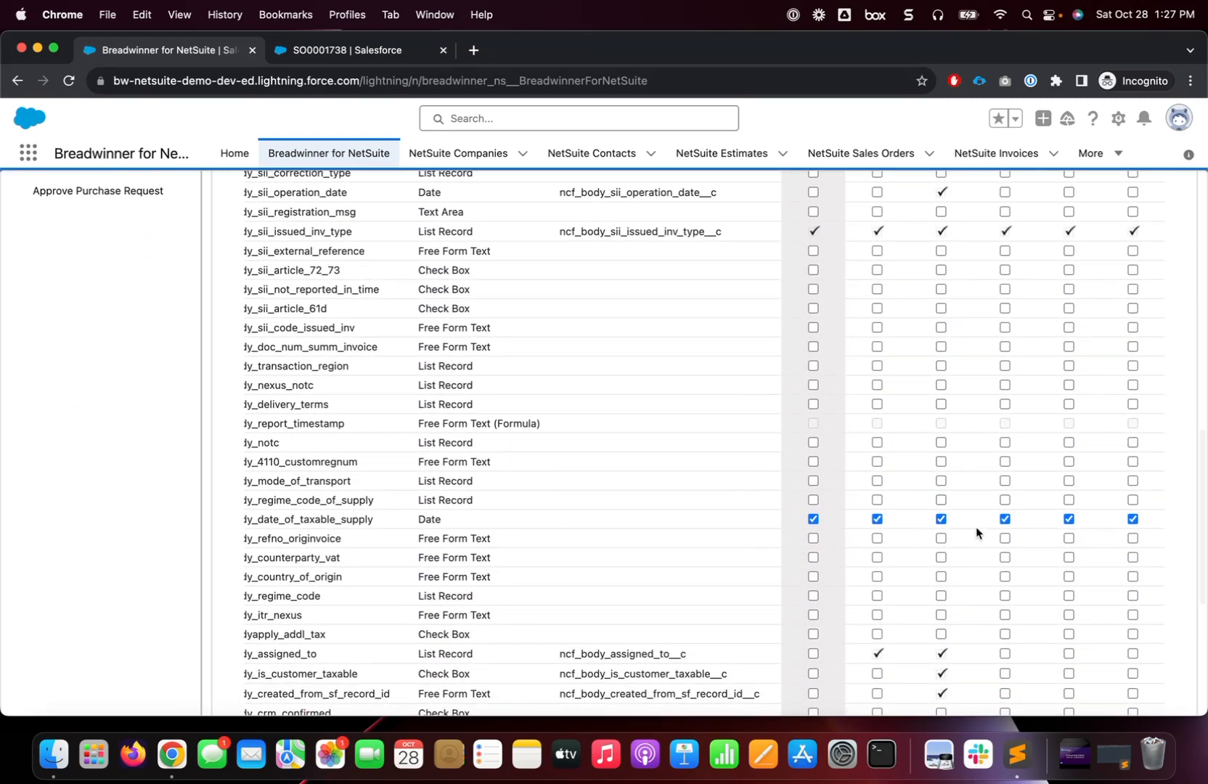
# - Create the marked Date of Taxable Supply transaction custom field in the selected Salesforce objects
pyautogui.hscroll(-5, 1031, 541)
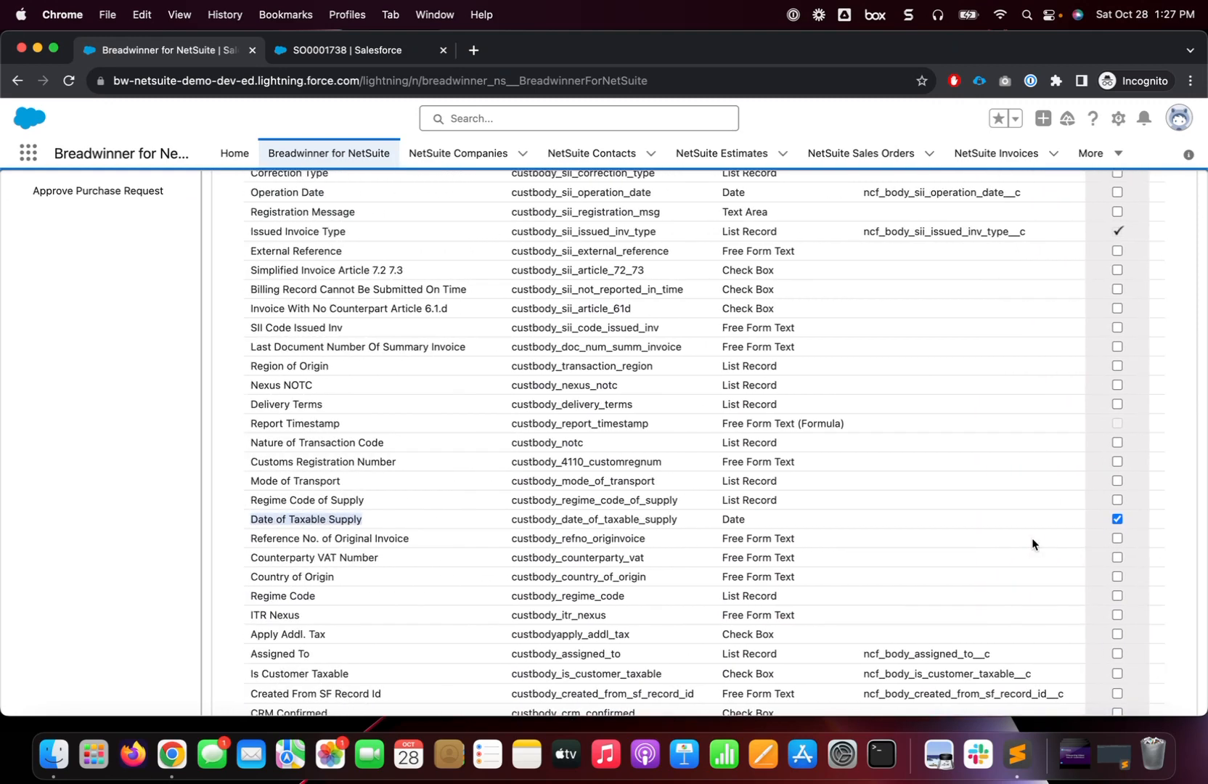
pyautogui.scroll(-5, 1033, 545)
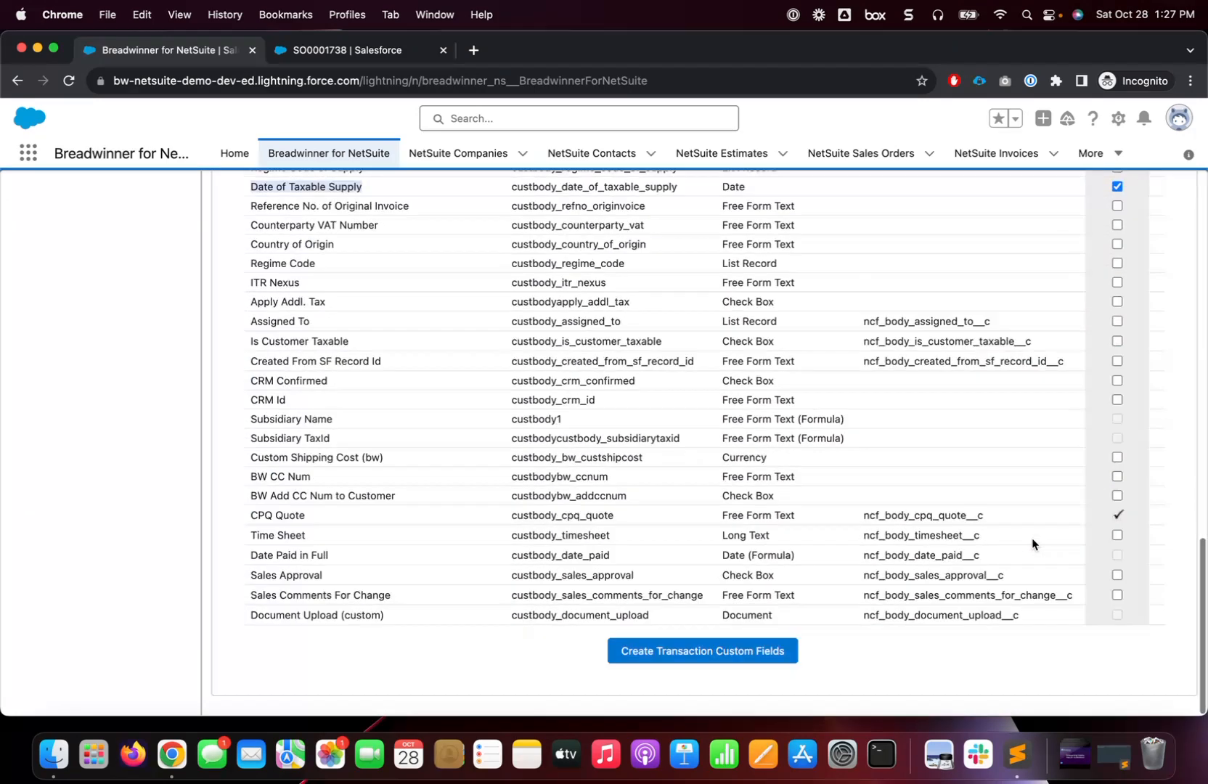
pyautogui.click(680, 656)
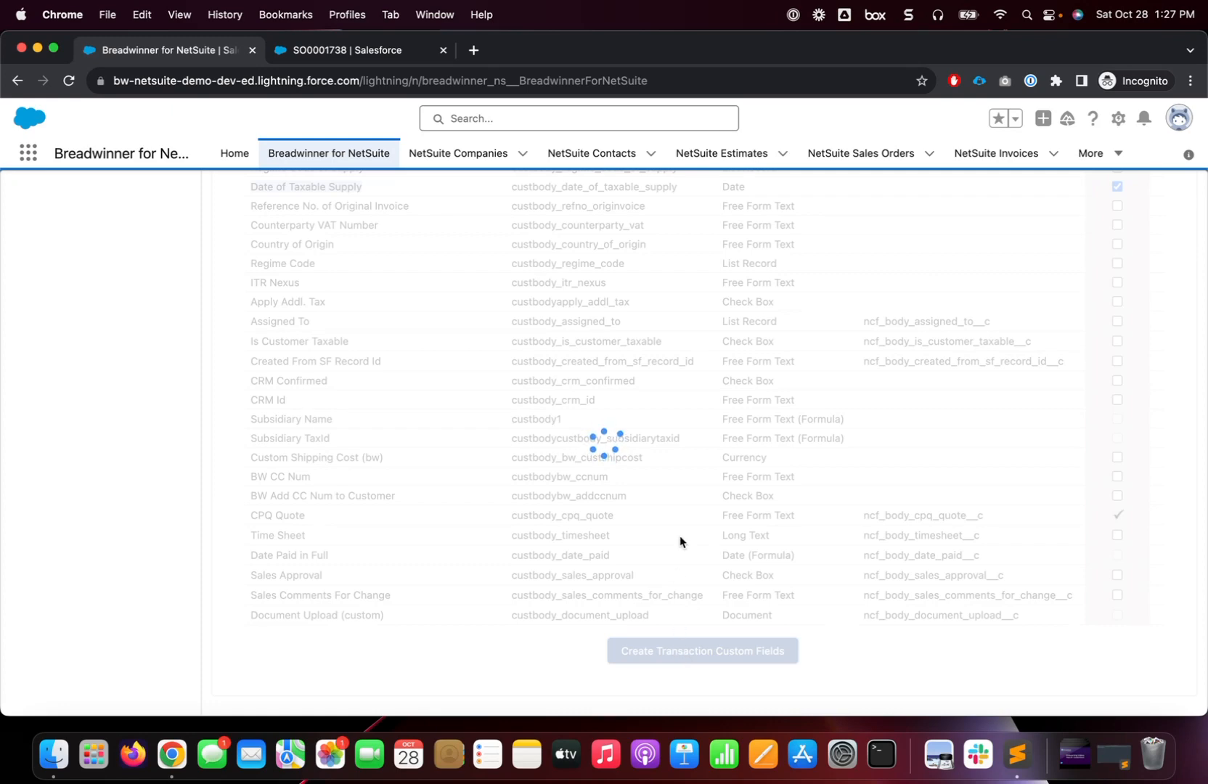
pyautogui.scroll(3, 681, 541)
pyautogui.scroll(1, 323, 350)
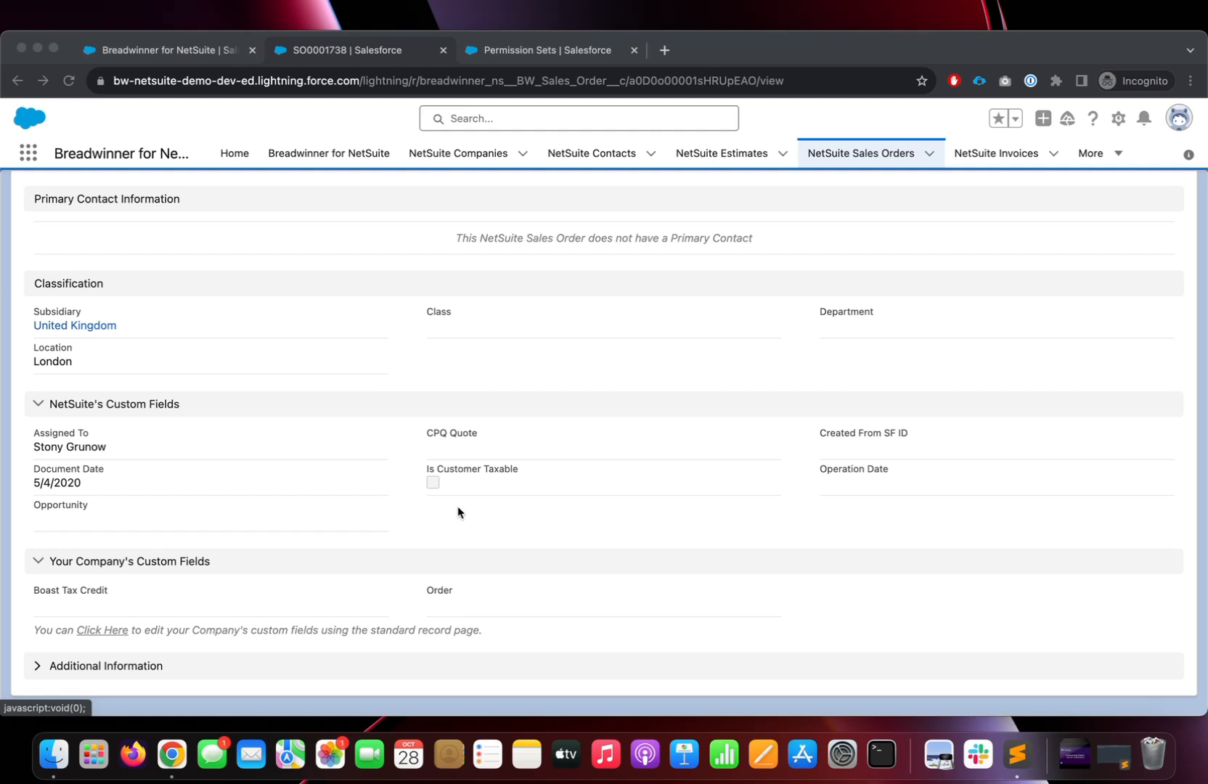
# - In Salesforce Setup, open the Breadwinner Custom Fields Permission permission set and review its overview
pyautogui.click(495, 50)
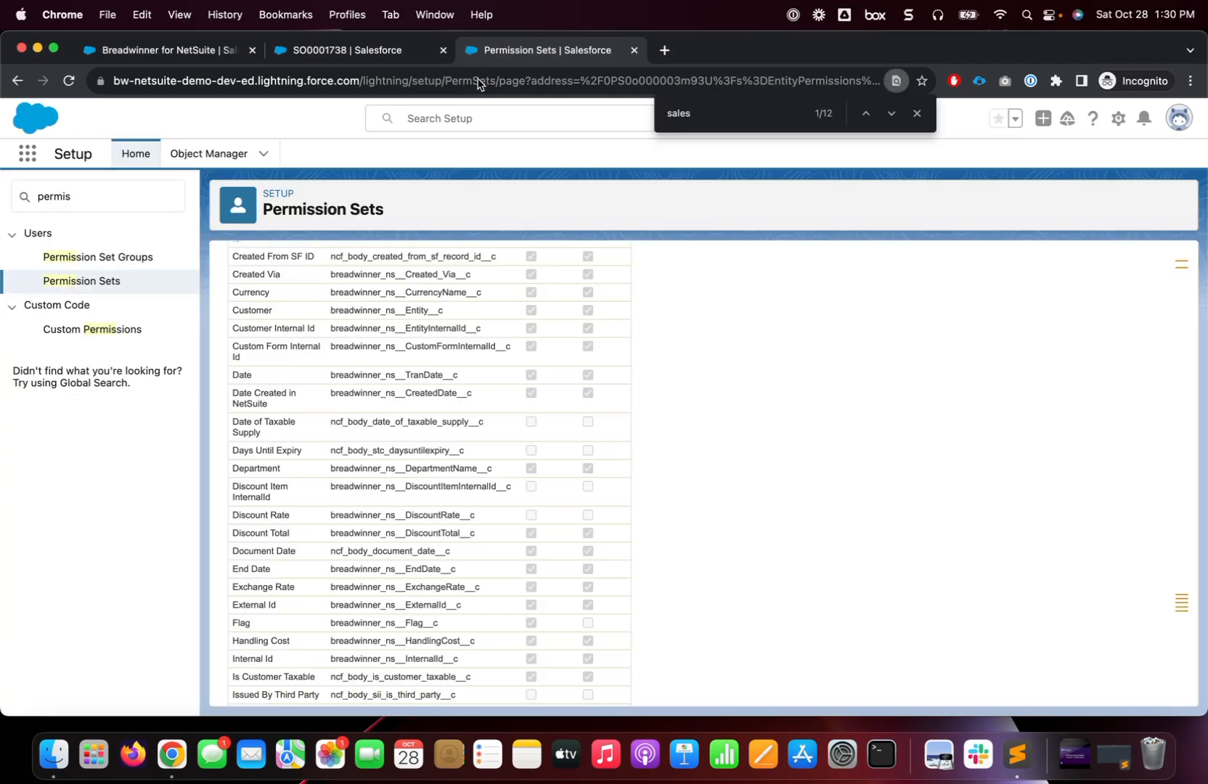
pyautogui.click(69, 288)
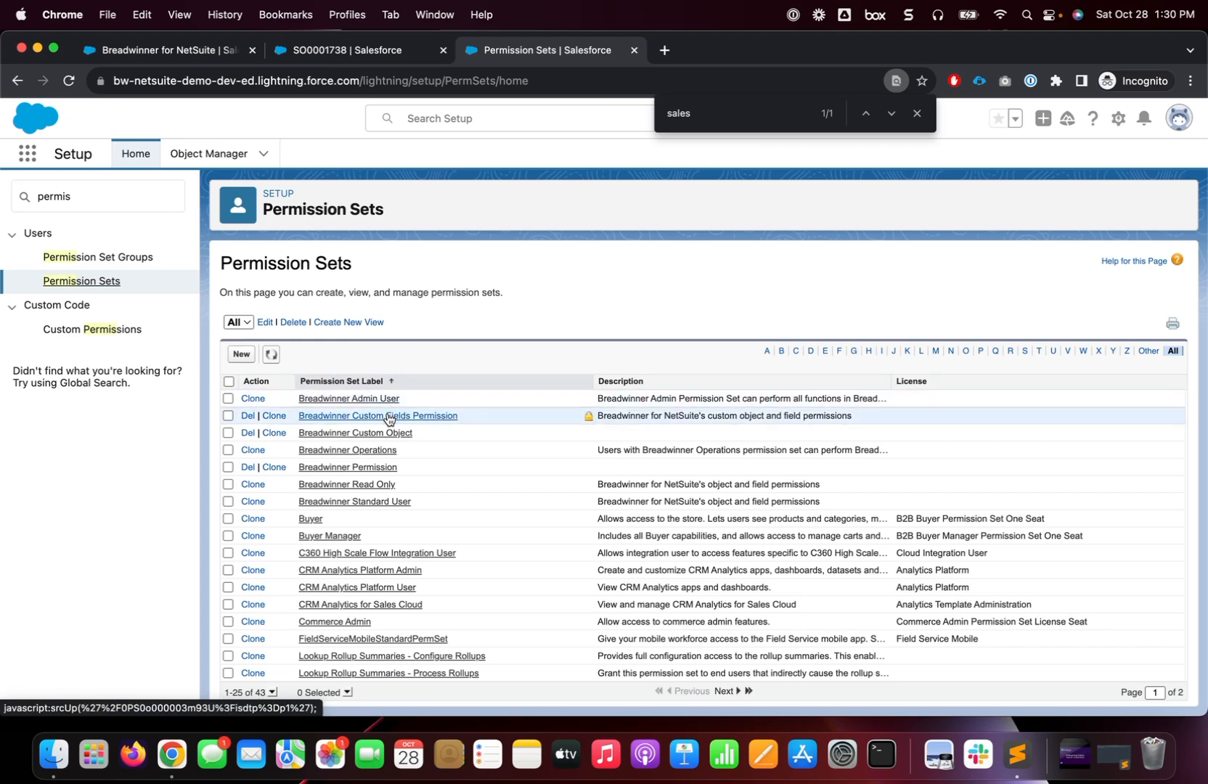
pyautogui.click(389, 417)
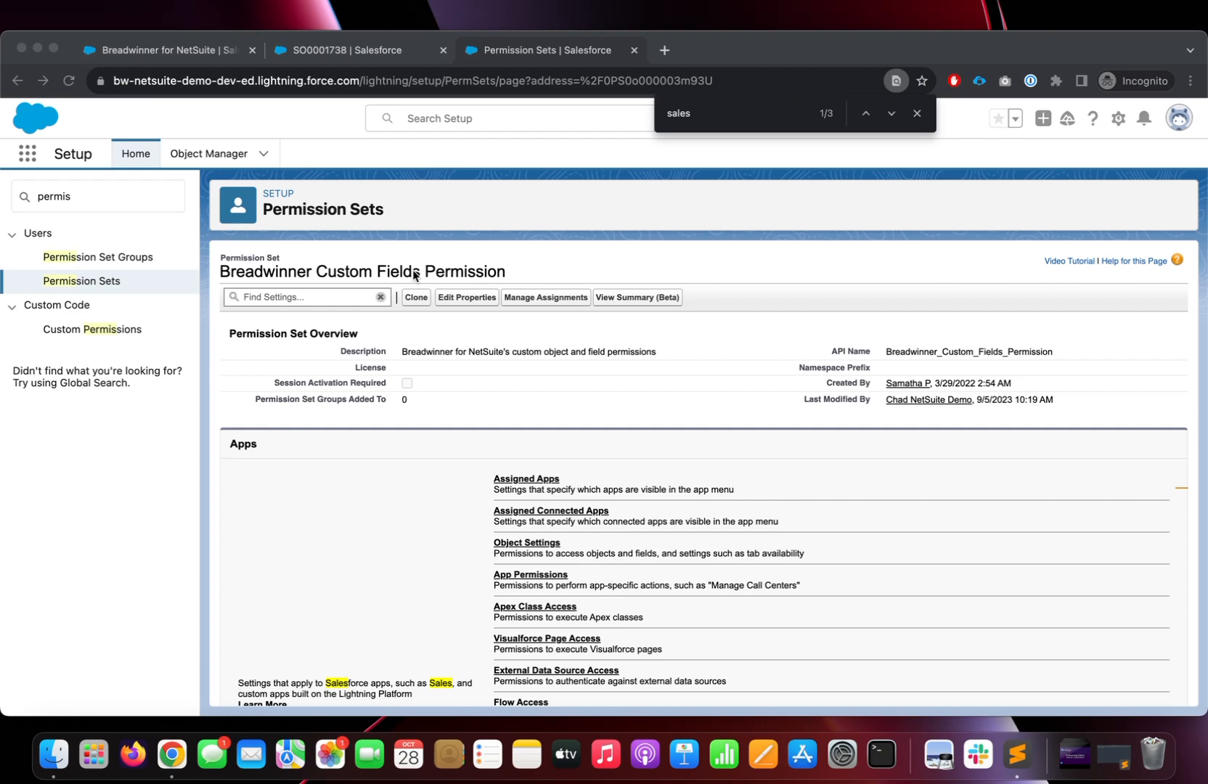
pyautogui.scroll(-3, 447, 395)
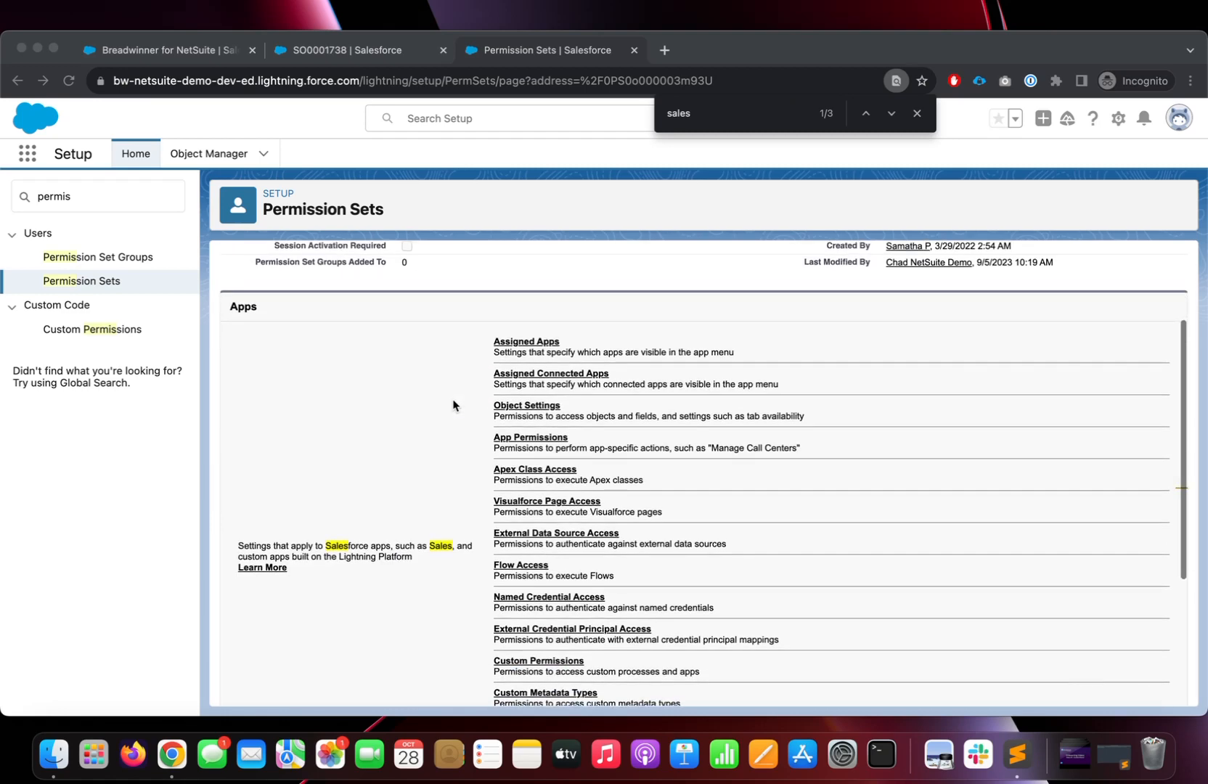
pyautogui.scroll(3, 432, 378)
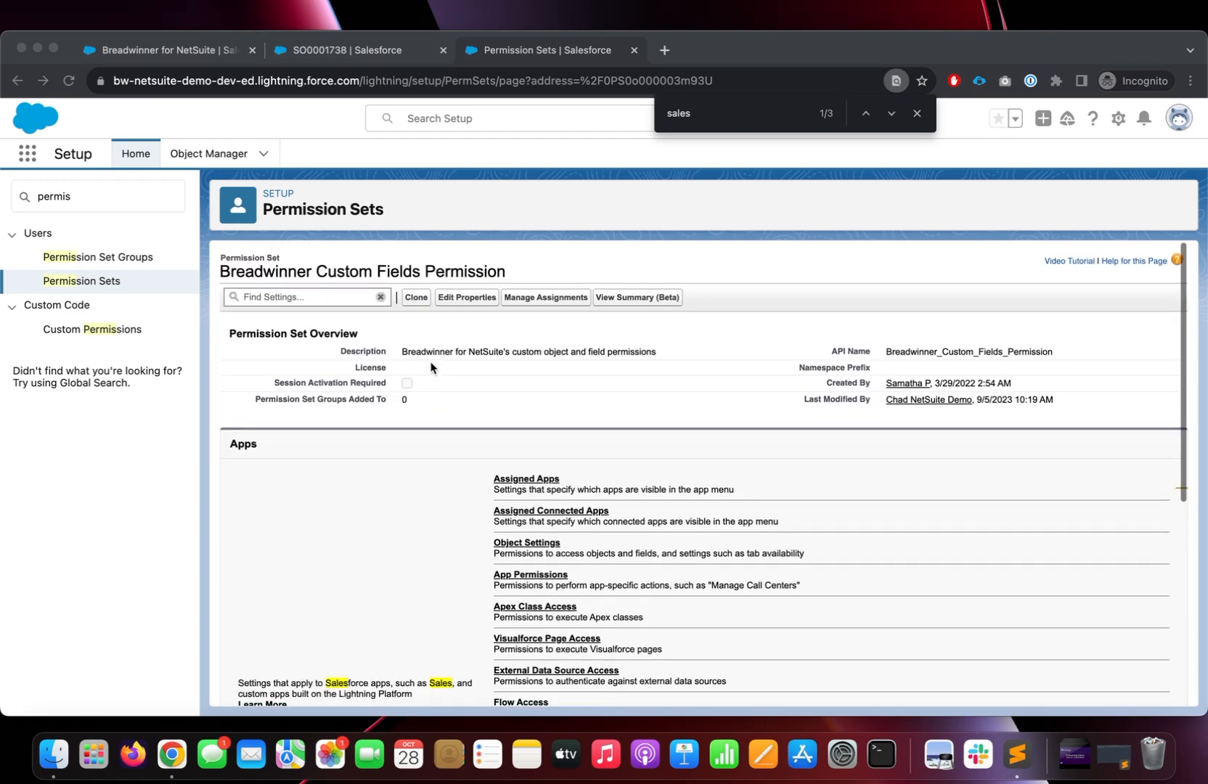
# - Find NetSuite Sales Orders in the permission set's object settings and open its permissions
pyautogui.click(528, 544)
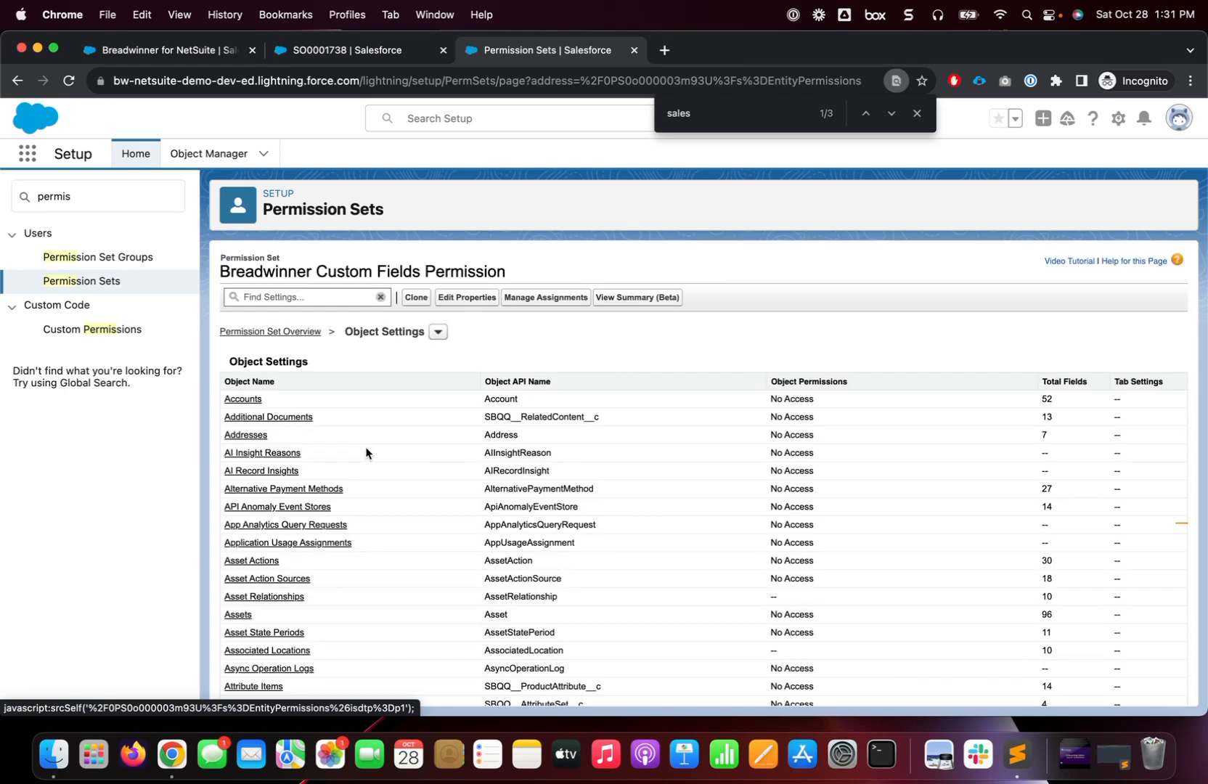
pyautogui.click(291, 297)
pyautogui.write('sales')
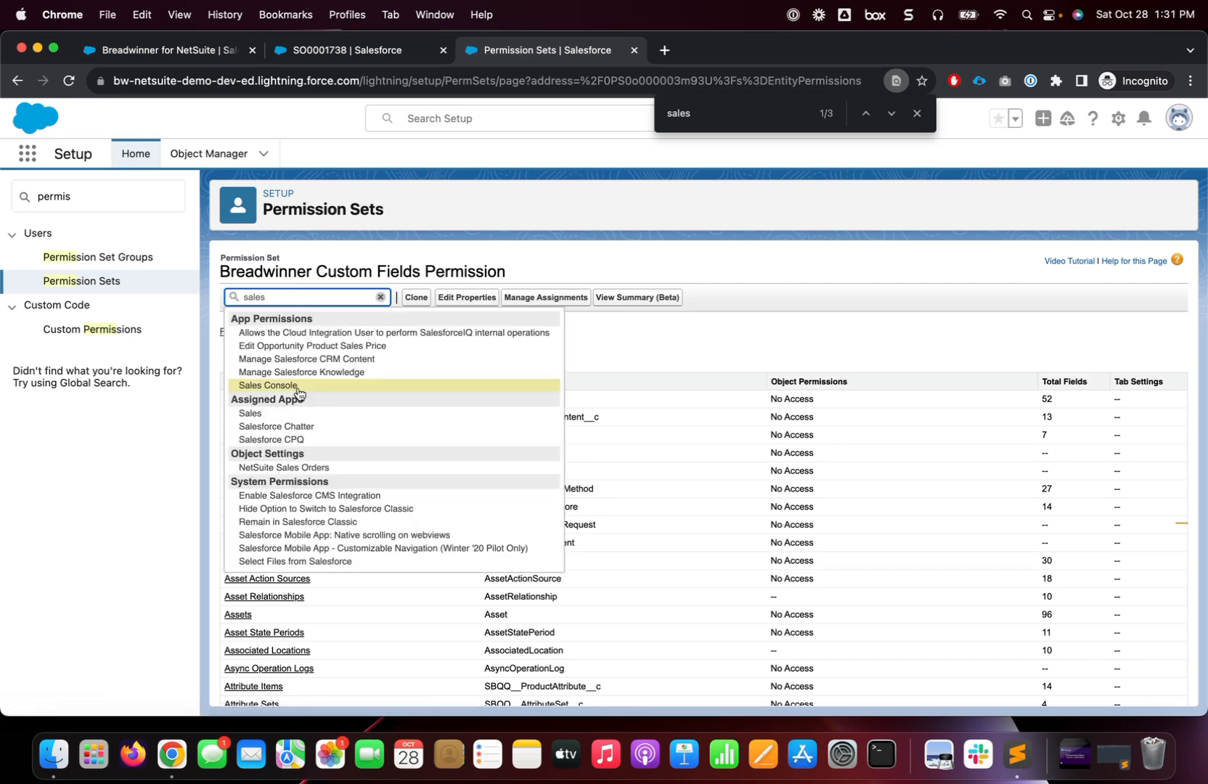
pyautogui.press('super+f')
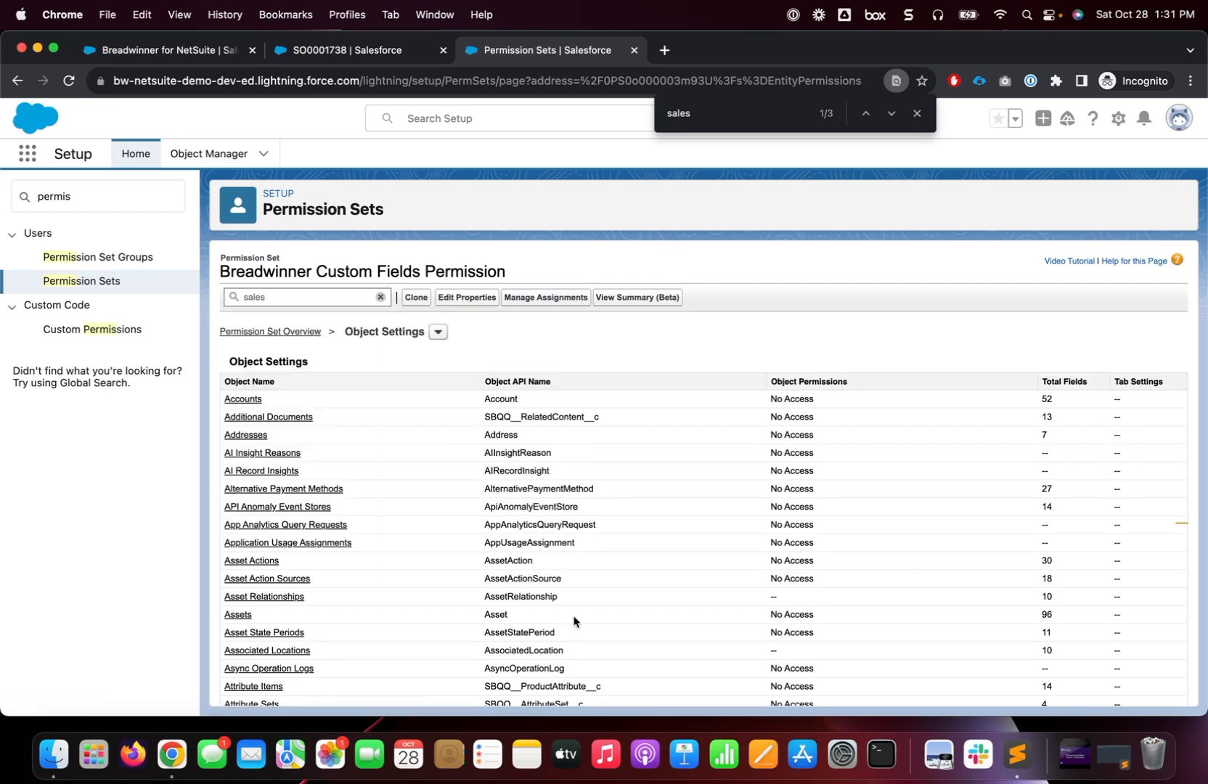
pyautogui.write('sales')
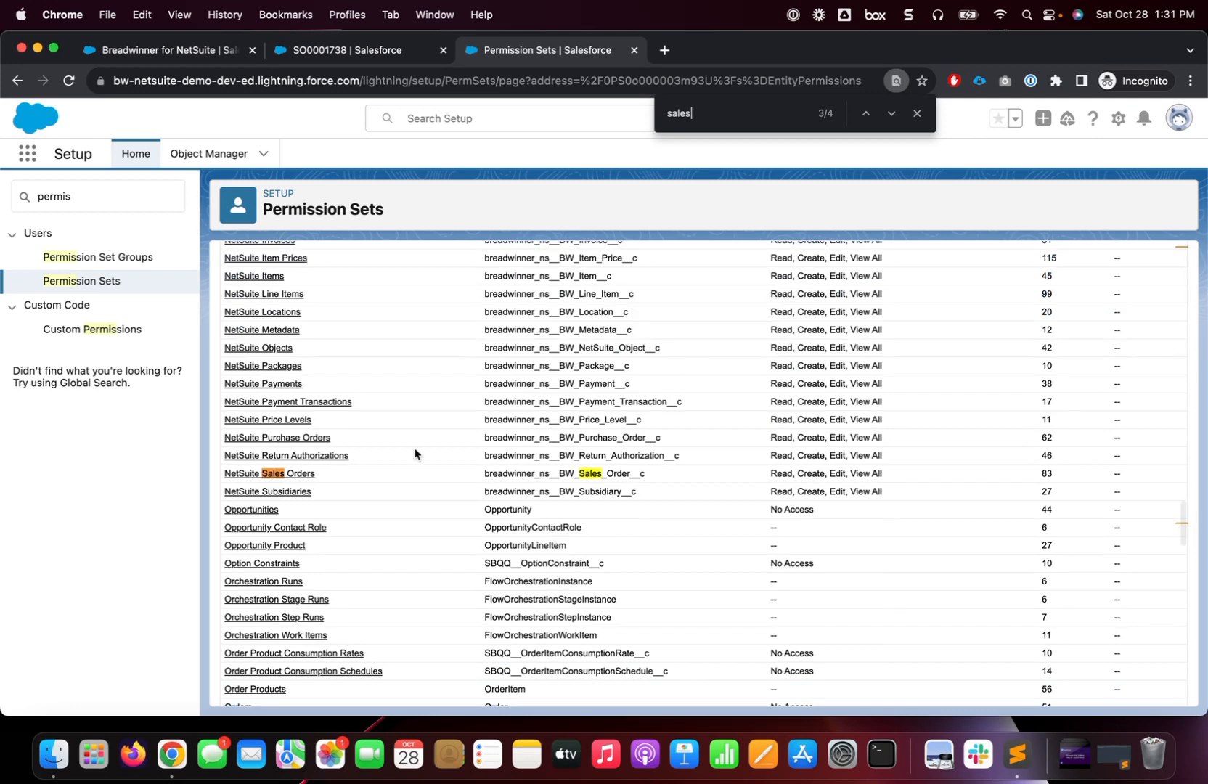
pyautogui.click(280, 477)
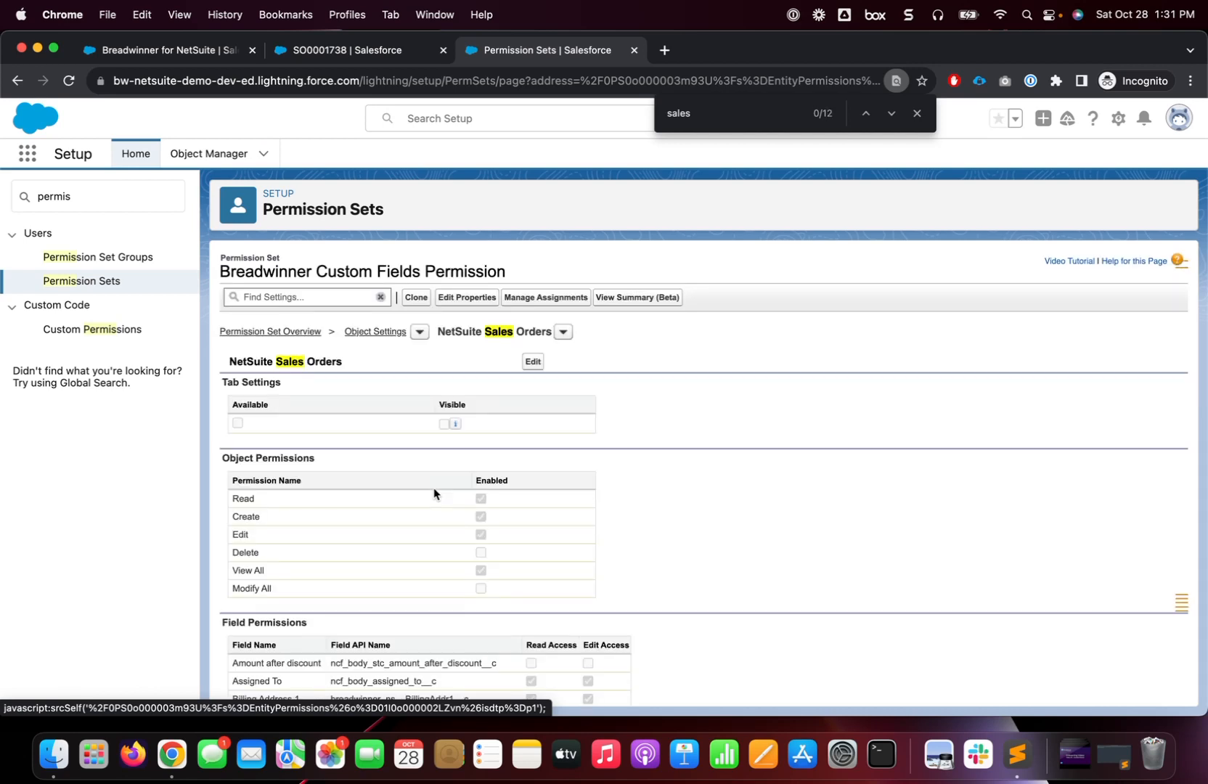
# - Find Date of Taxable Supply in the NetSuite Sales Orders field permissions and grant it read and edit access
pyautogui.scroll(-5, 434, 493)
pyautogui.press('super+f')
pyautogui.write('date')
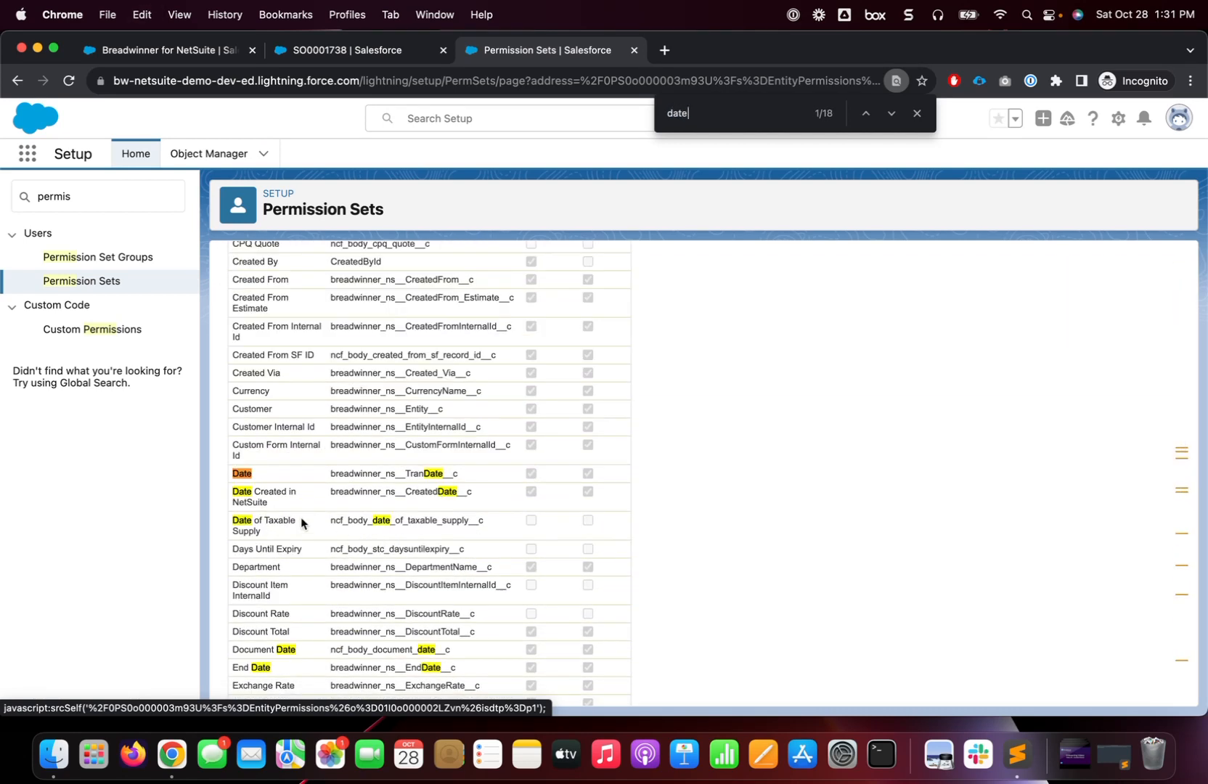
pyautogui.scroll(-2, 300, 517)
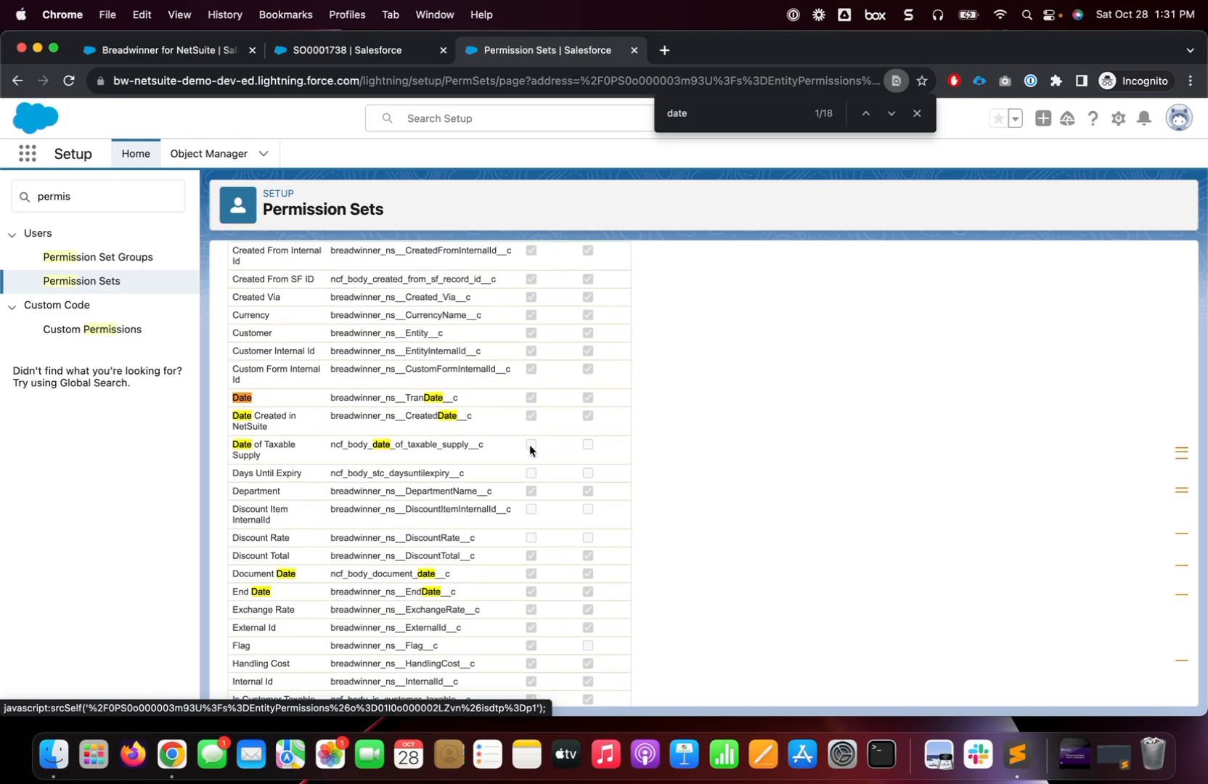
pyautogui.scroll(10, 529, 444)
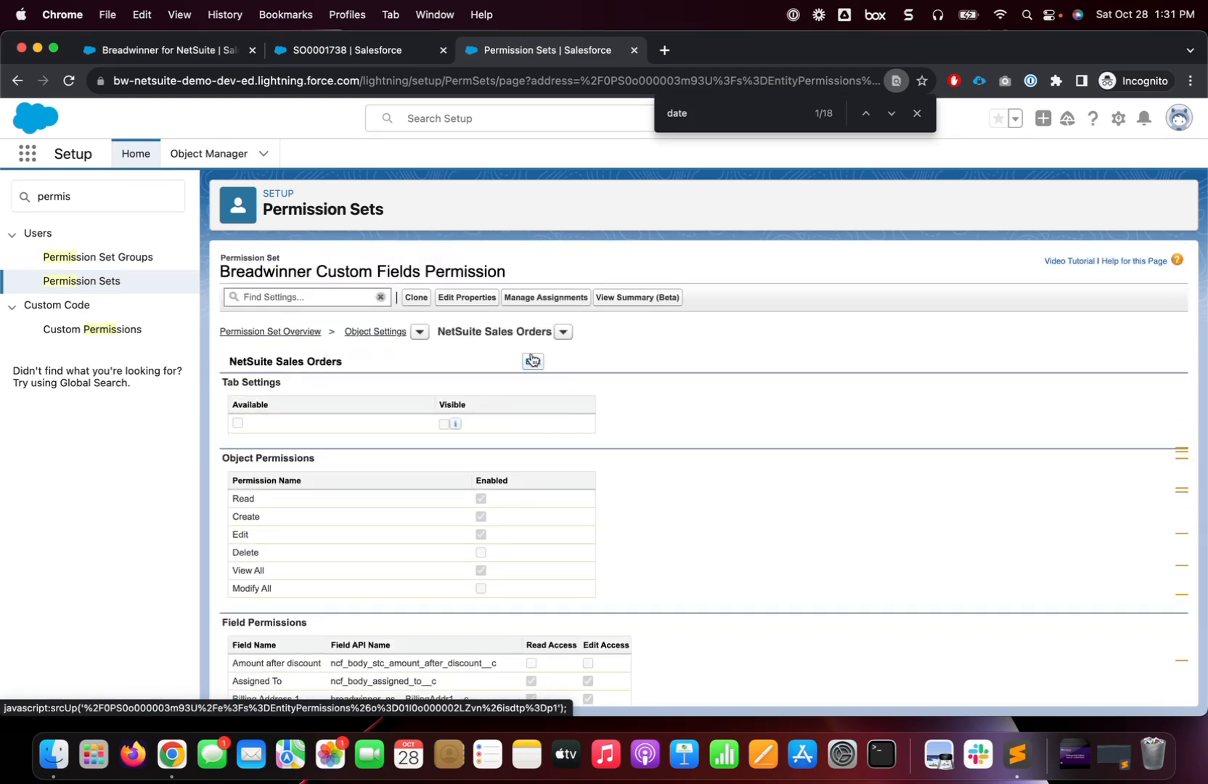
pyautogui.click(532, 361)
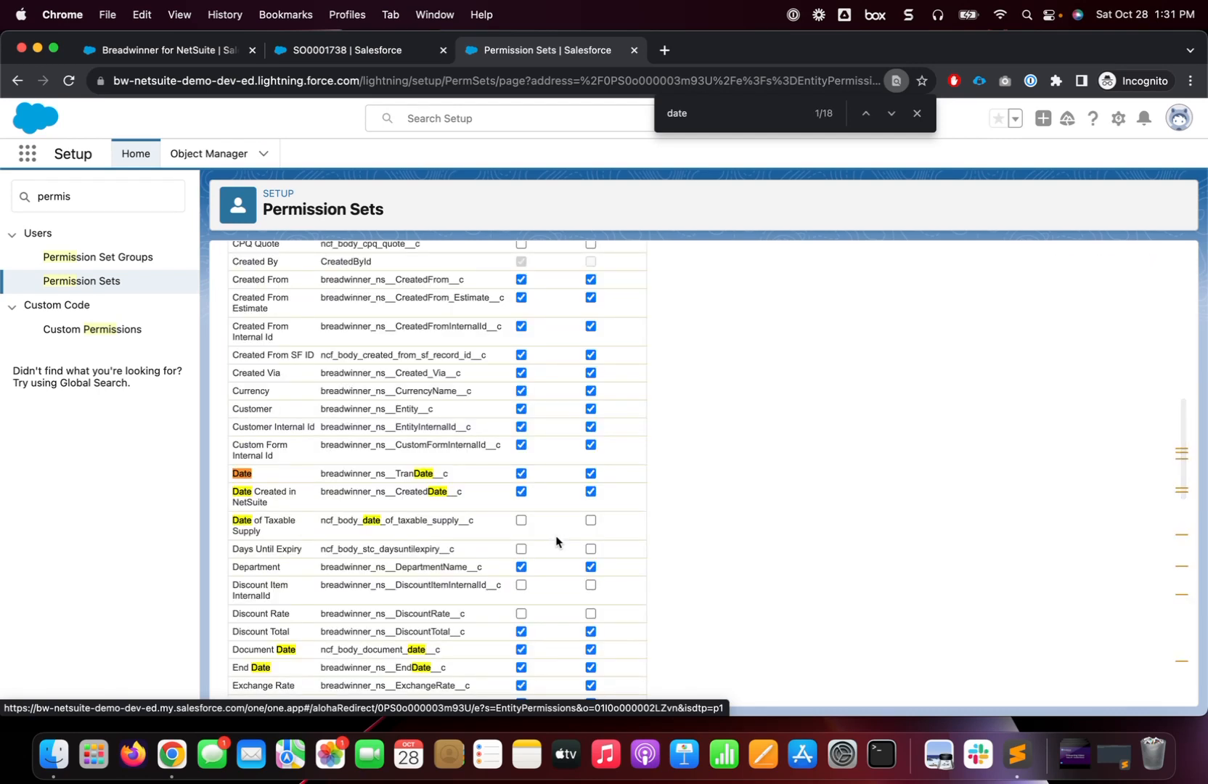
pyautogui.click(521, 448)
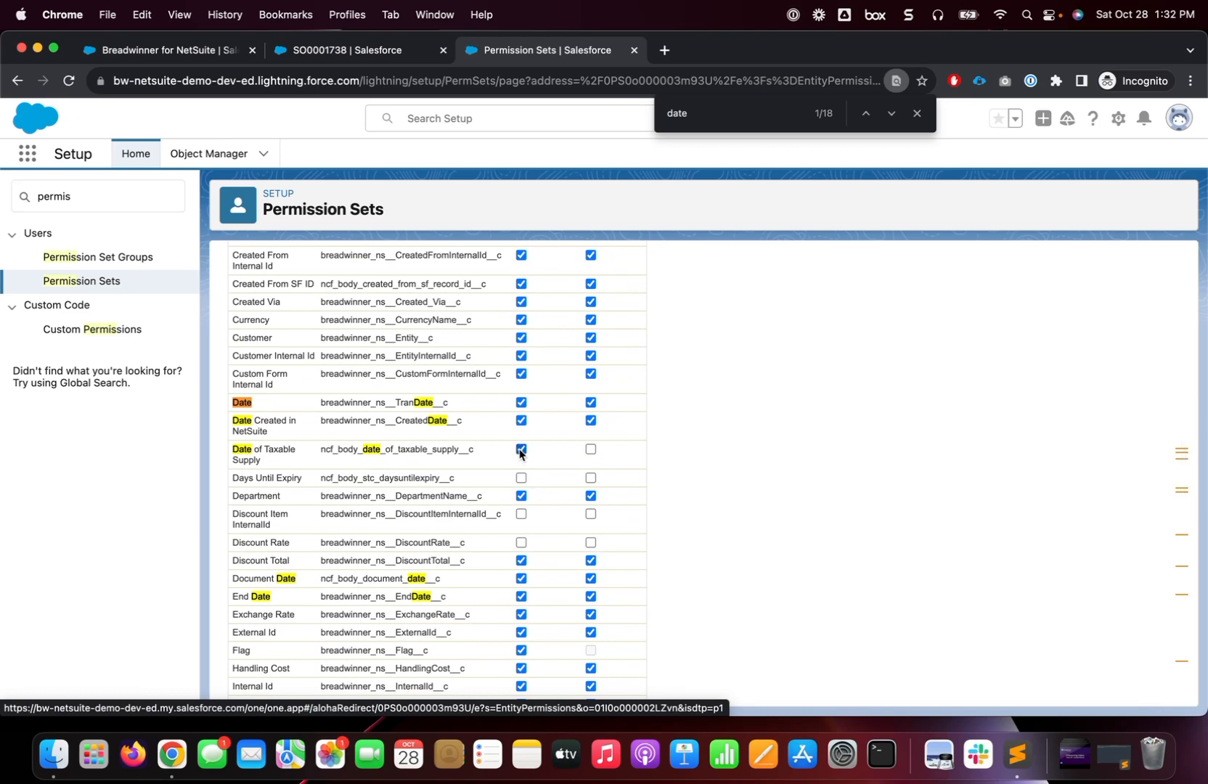
pyautogui.click(590, 449)
# - Grant read and edit access to Days Until Expiry, Discount Item InternalId and Discount Rate, and save the object's permissions
pyautogui.click(590, 478)
pyautogui.click(591, 515)
pyautogui.click(590, 542)
pyautogui.scroll(-3, 591, 545)
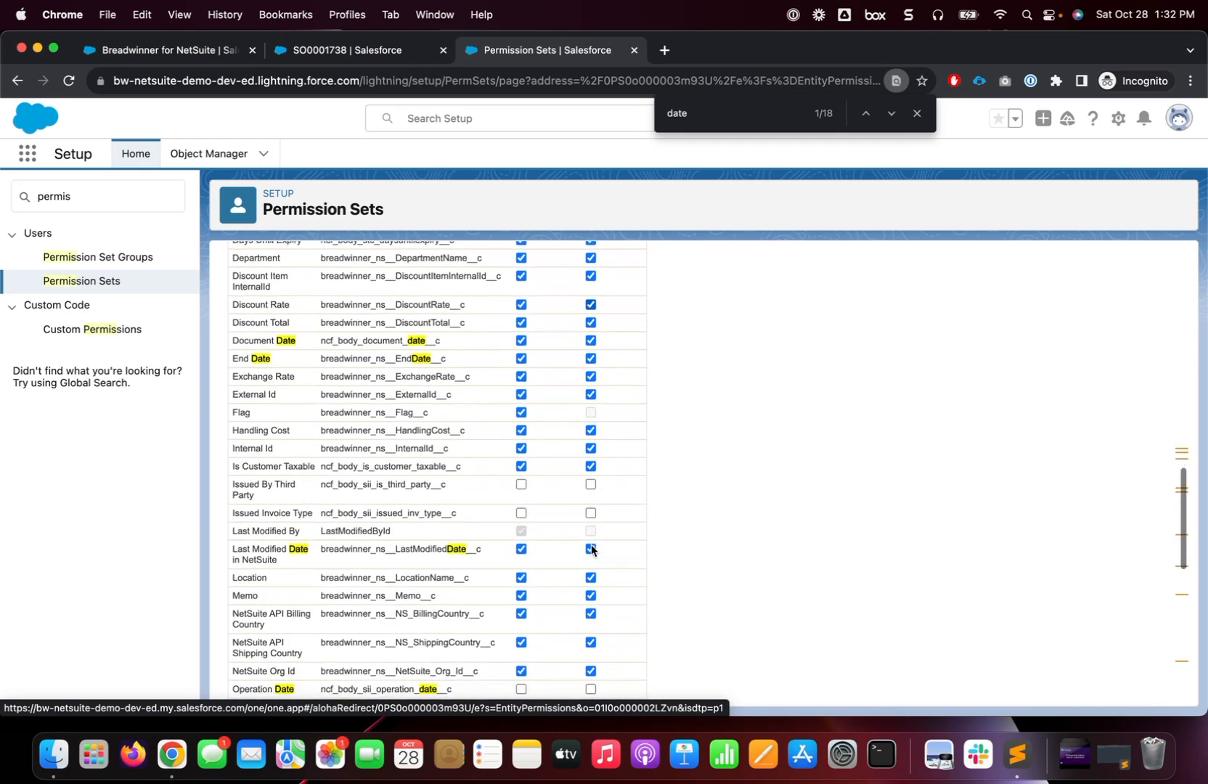
pyautogui.scroll(4, 596, 494)
pyautogui.scroll(10, 615, 466)
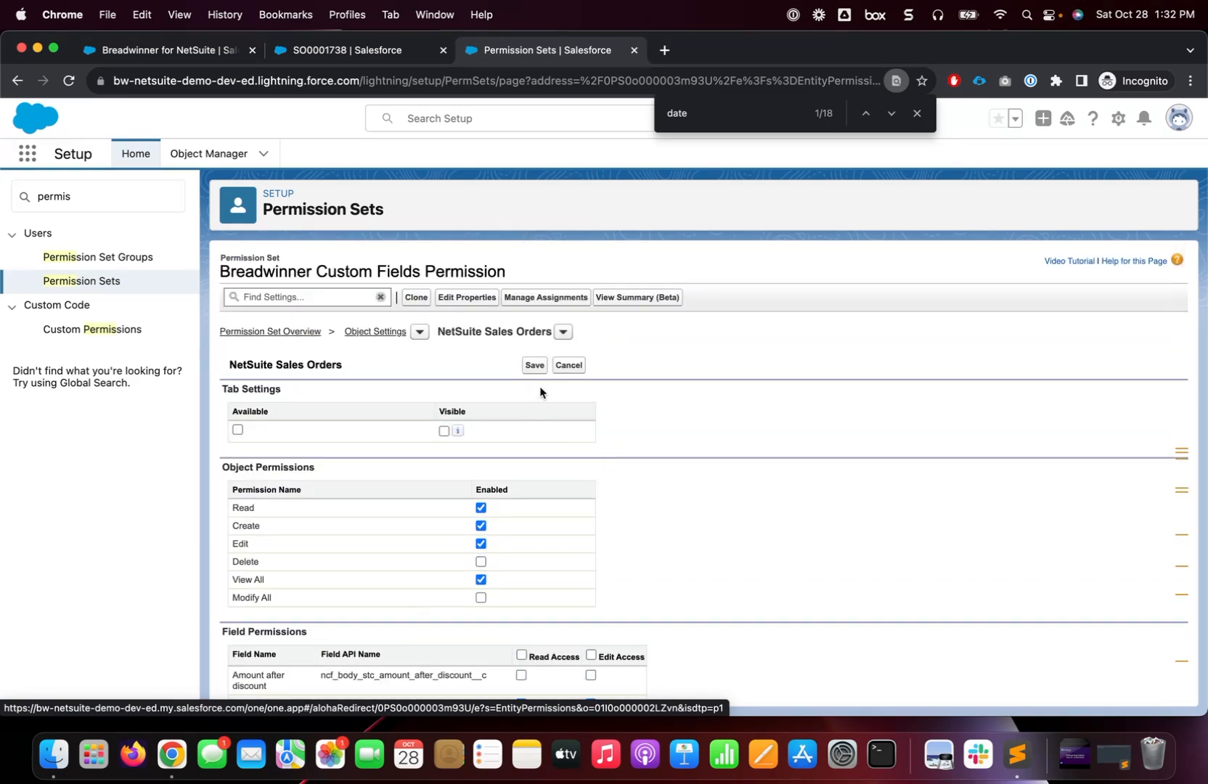
pyautogui.click(535, 366)
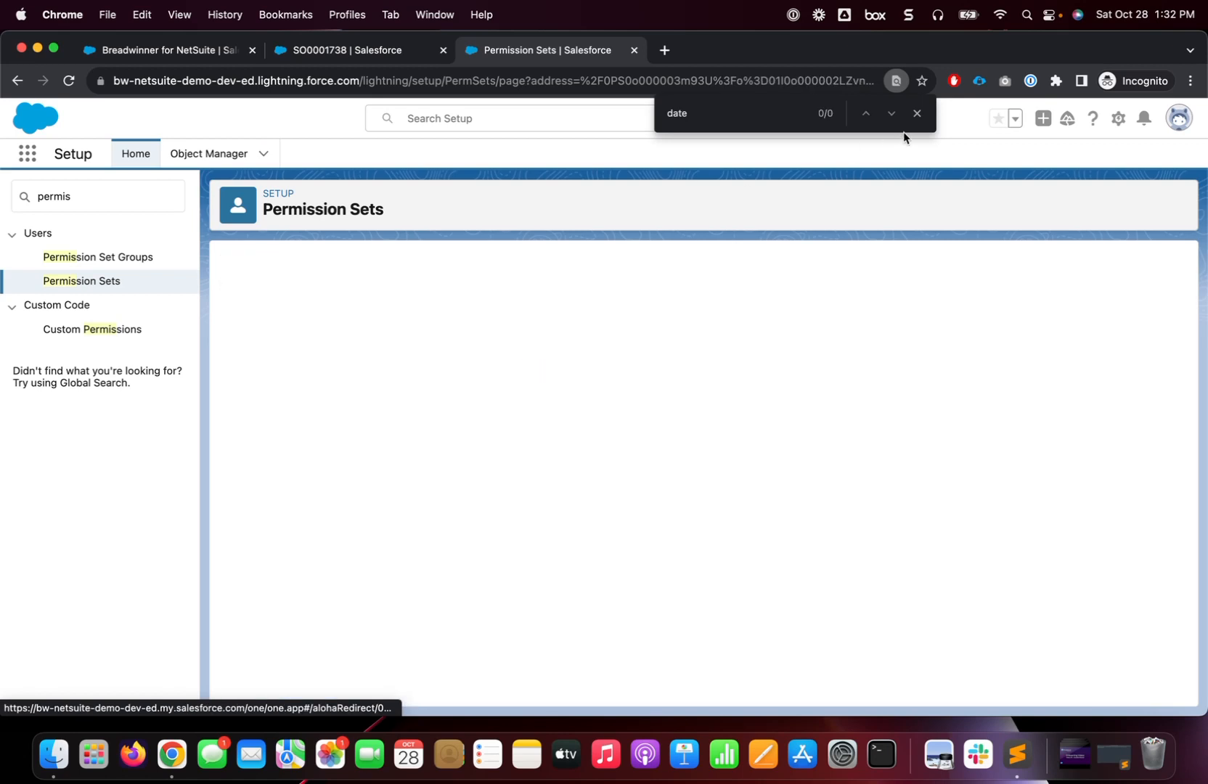
pyautogui.click(918, 114)
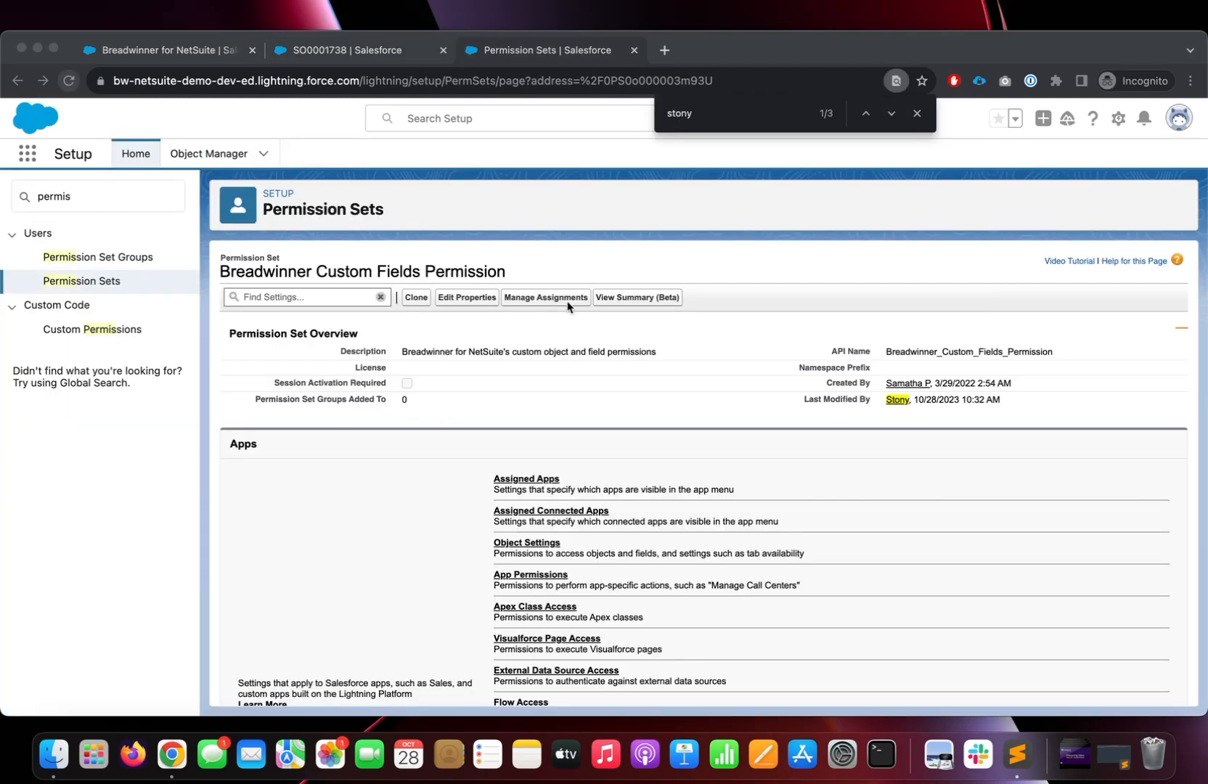
# - Return to the sales order record and examine Date of Taxable Supply and the notice about highlighted custom fields
pyautogui.click(338, 52)
pyautogui.scroll(-3, 336, 294)
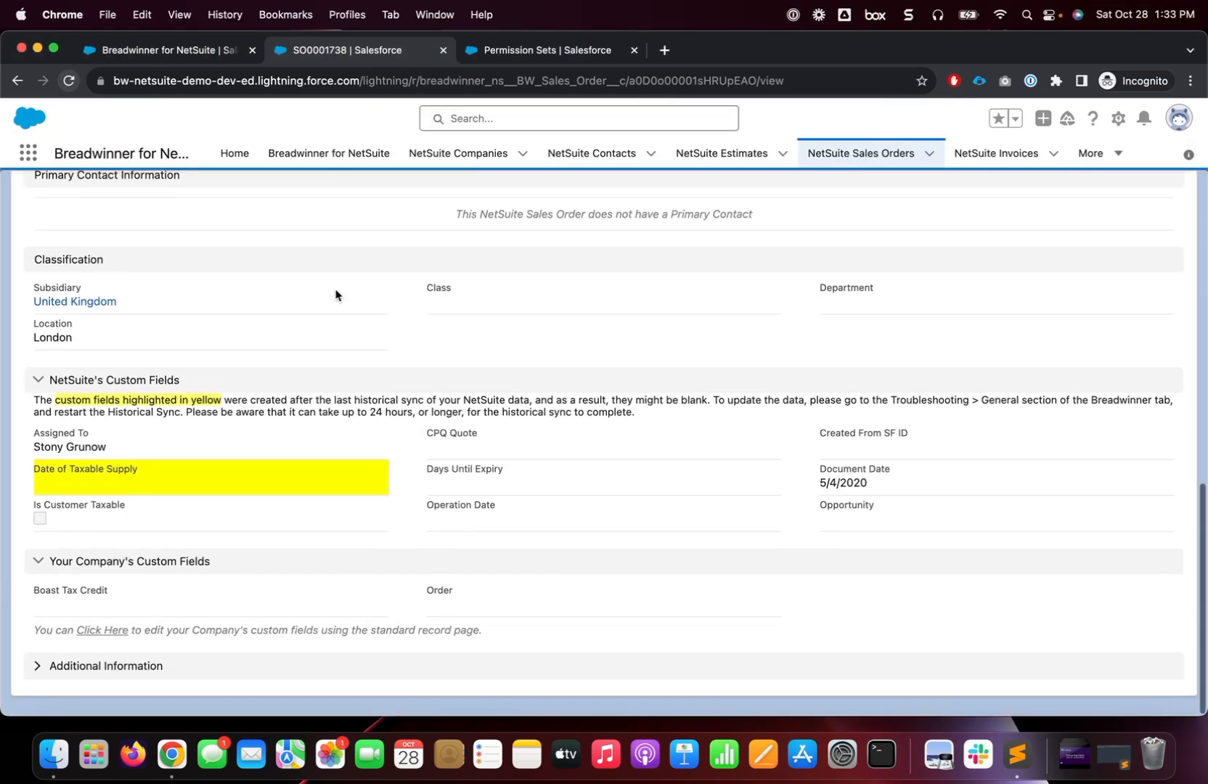
pyautogui.scroll(3, 335, 294)
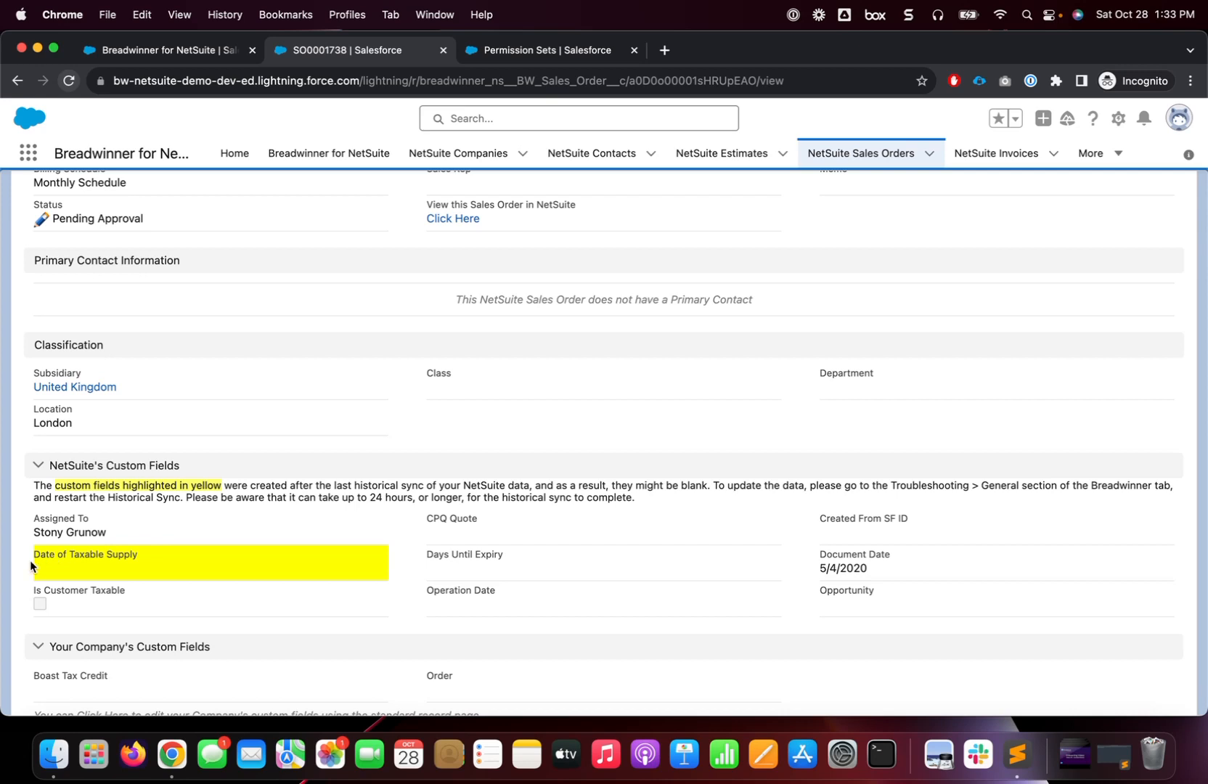
pyautogui.moveTo(32, 556); pyautogui.dragTo(176, 570)
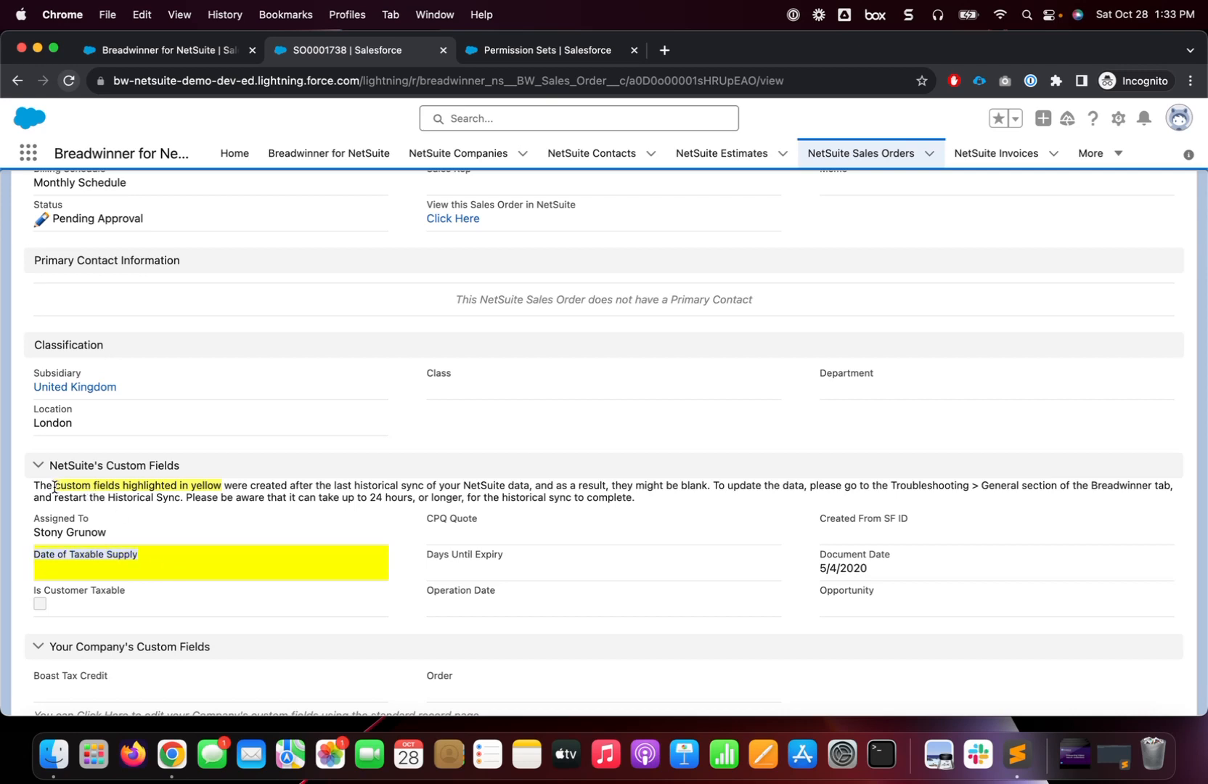
pyautogui.moveTo(54, 488); pyautogui.dragTo(654, 504)
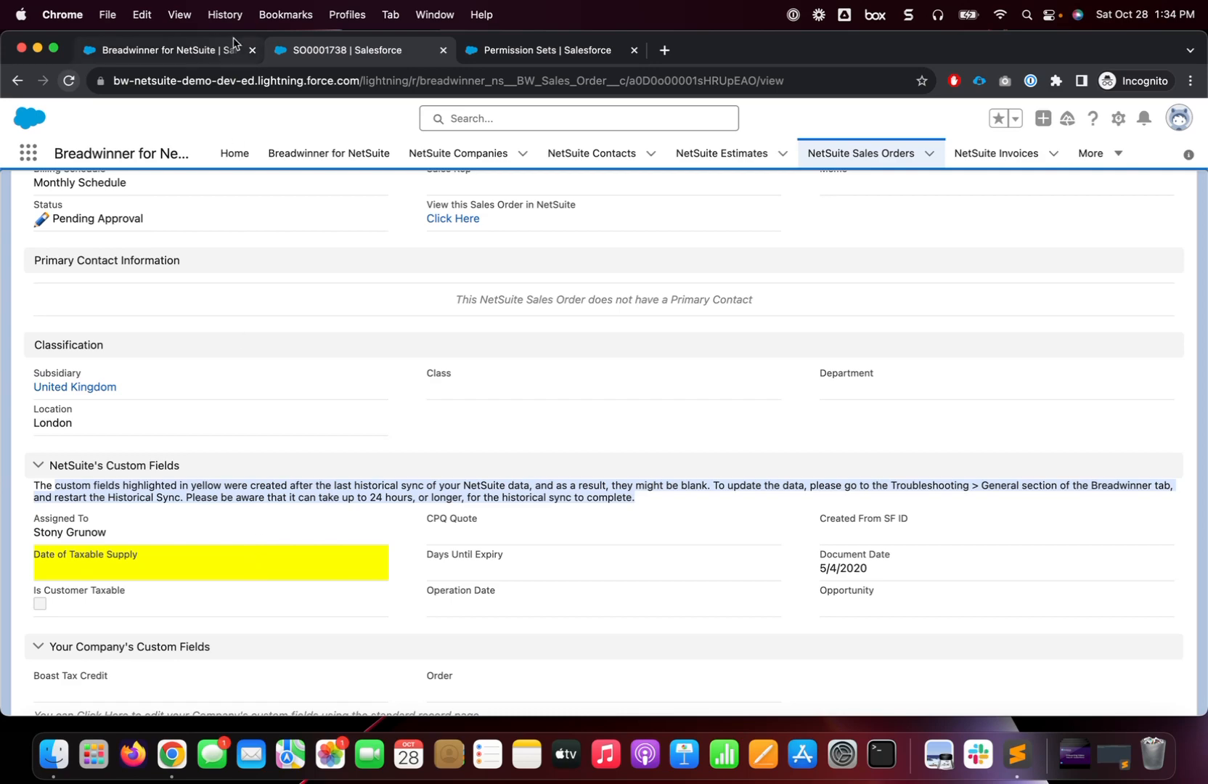
# - Open Breadwinner's general troubleshooting page and expand the Restarting and Updating section
pyautogui.click(182, 51)
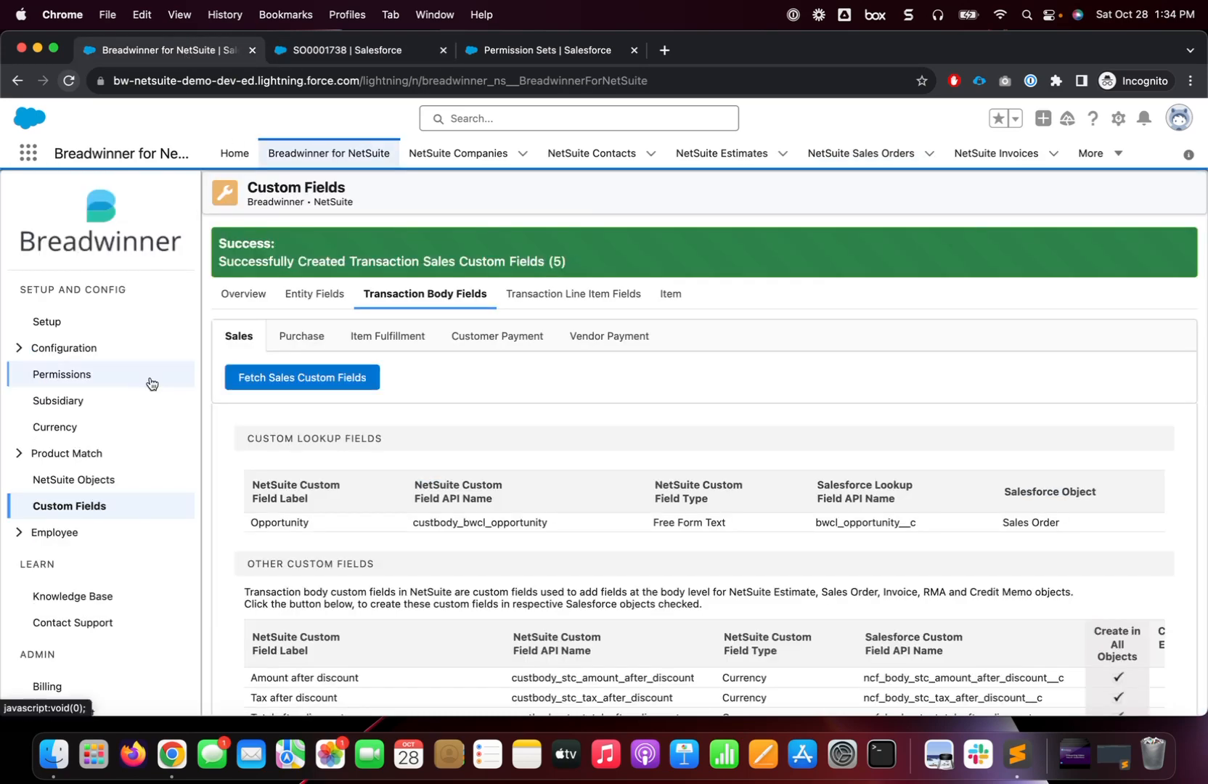
pyautogui.scroll(-10, 131, 606)
pyautogui.scroll(10, 130, 606)
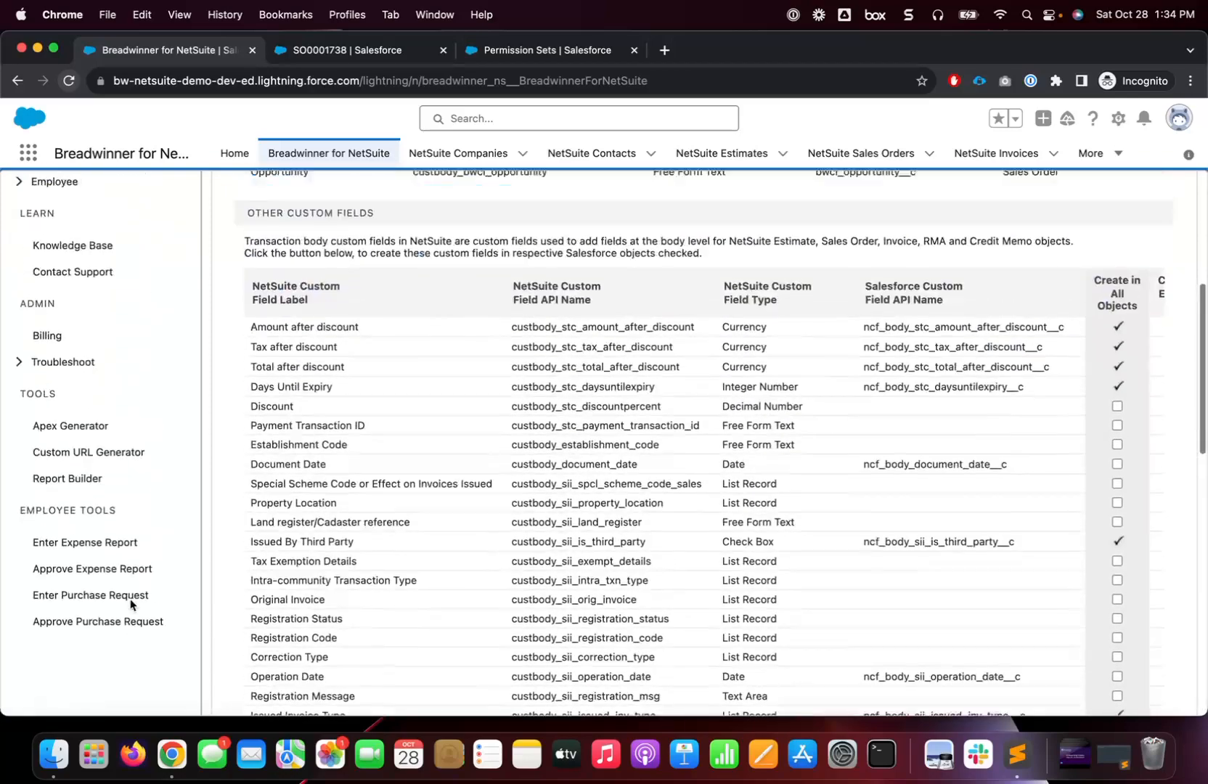
pyautogui.scroll(5, 86, 554)
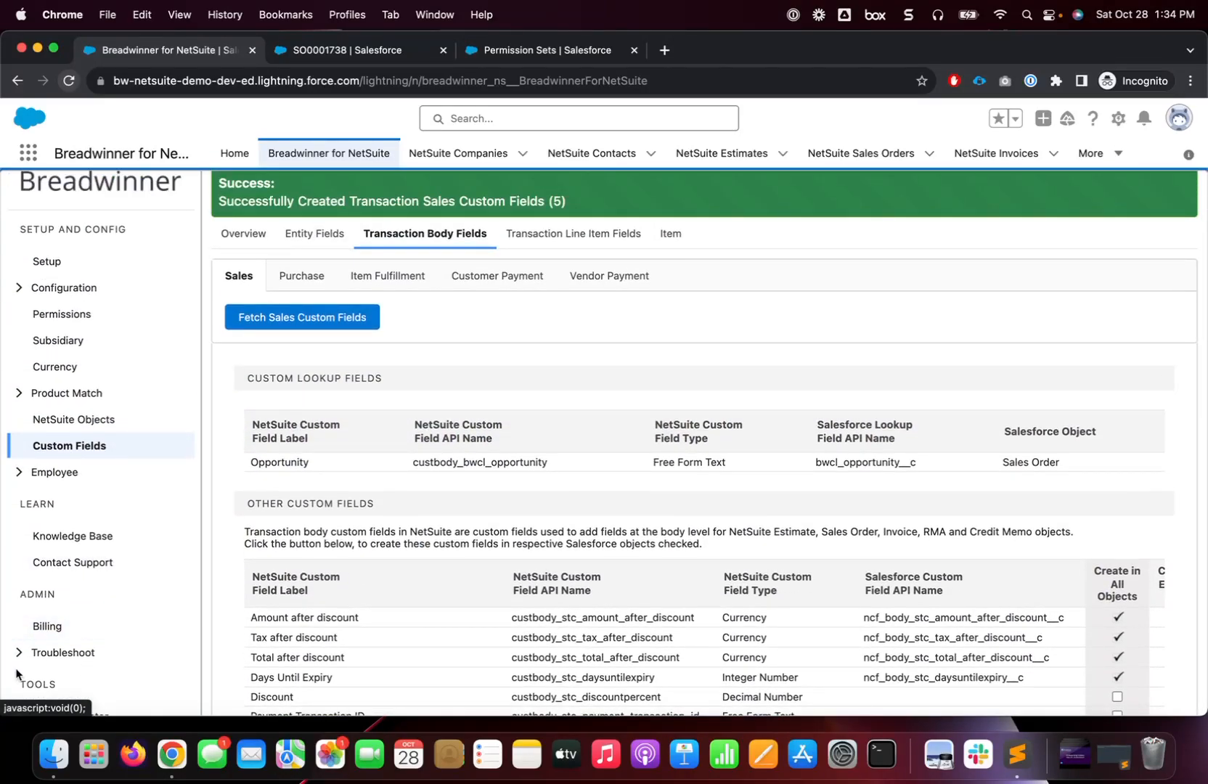
pyautogui.click(19, 652)
pyautogui.scroll(-3, 80, 596)
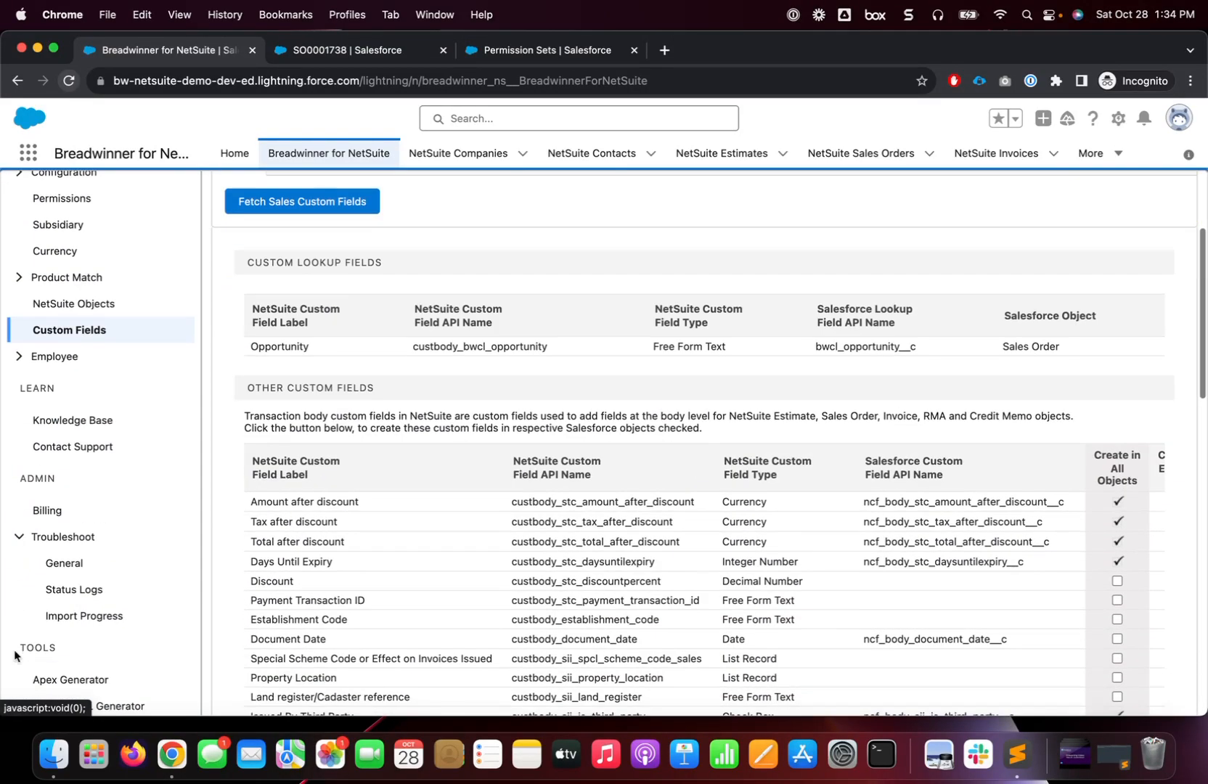
pyautogui.click(89, 573)
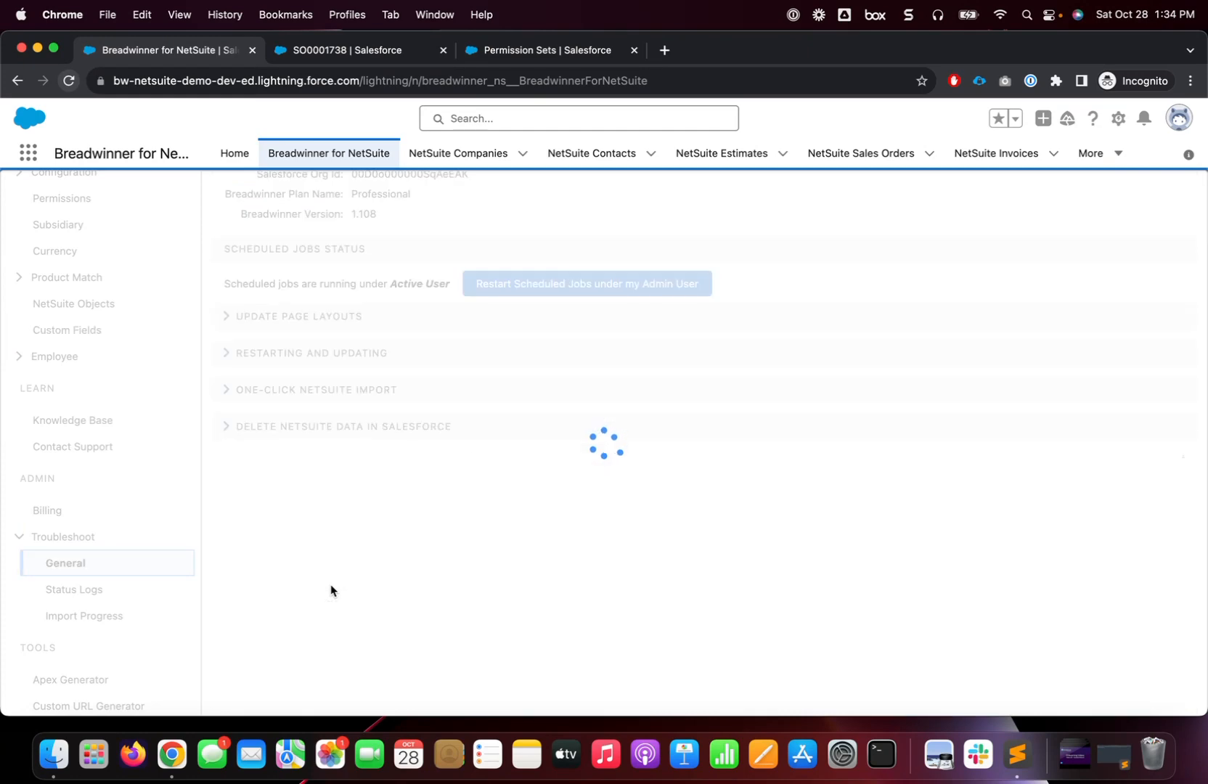
pyautogui.click(226, 356)
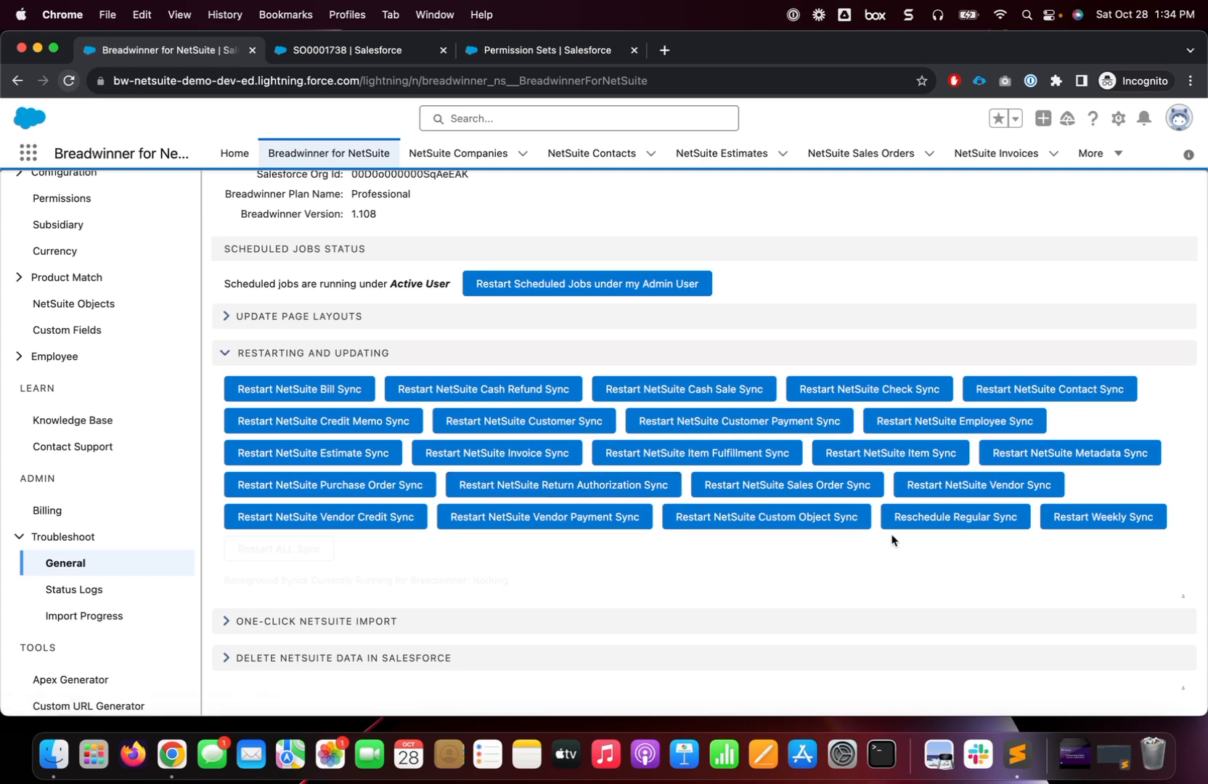
# - Restart the NetSuite Sales Order sync, acknowledge the message and return to the sales order record
pyautogui.click(812, 486)
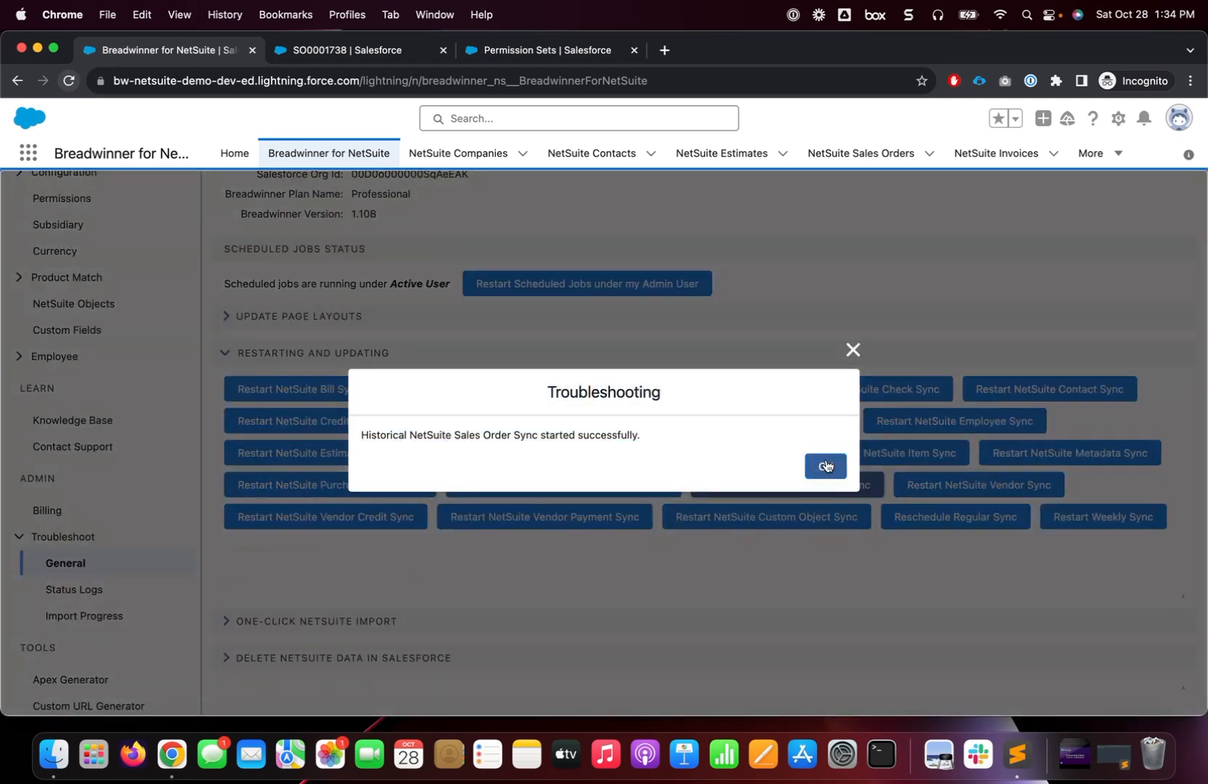
pyautogui.click(828, 464)
pyautogui.click(347, 49)
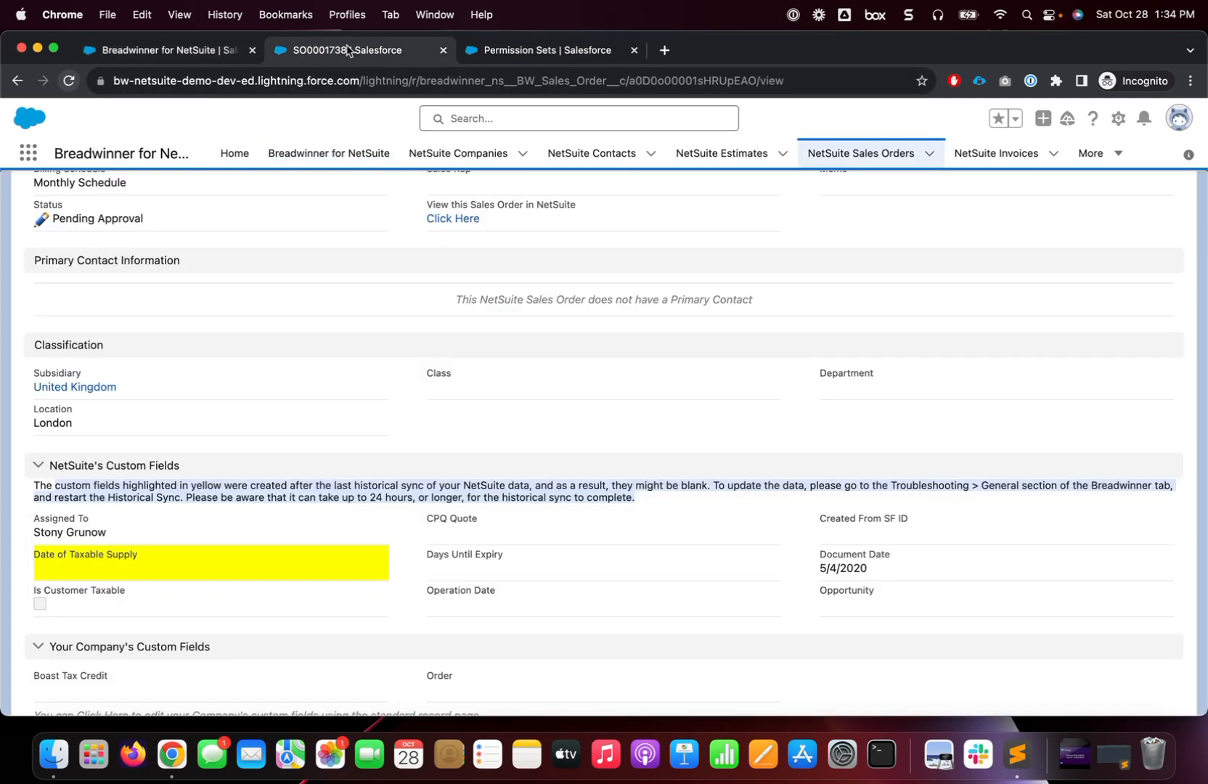
# - Reload the sales order record and check the Date of Taxable Supply field under NetSuite's Custom Fields
pyautogui.press('super+r')
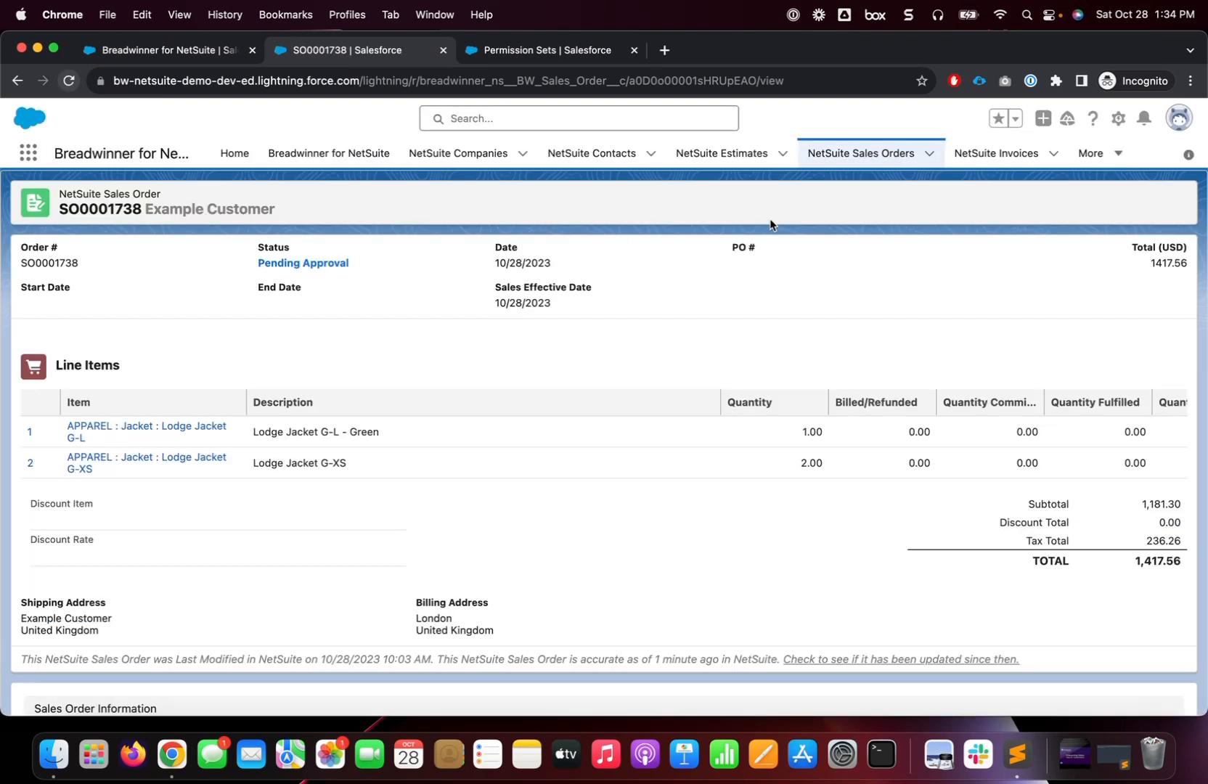
pyautogui.scroll(-2, 726, 262)
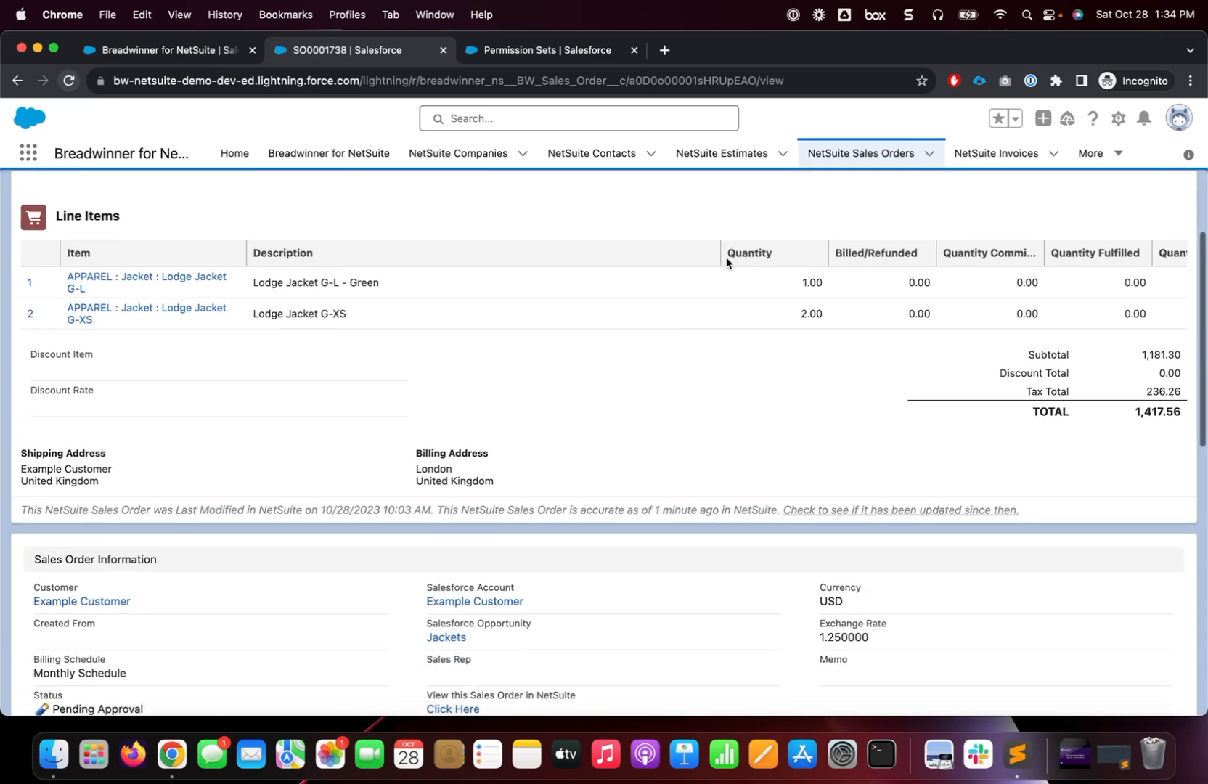
pyautogui.scroll(-7, 727, 261)
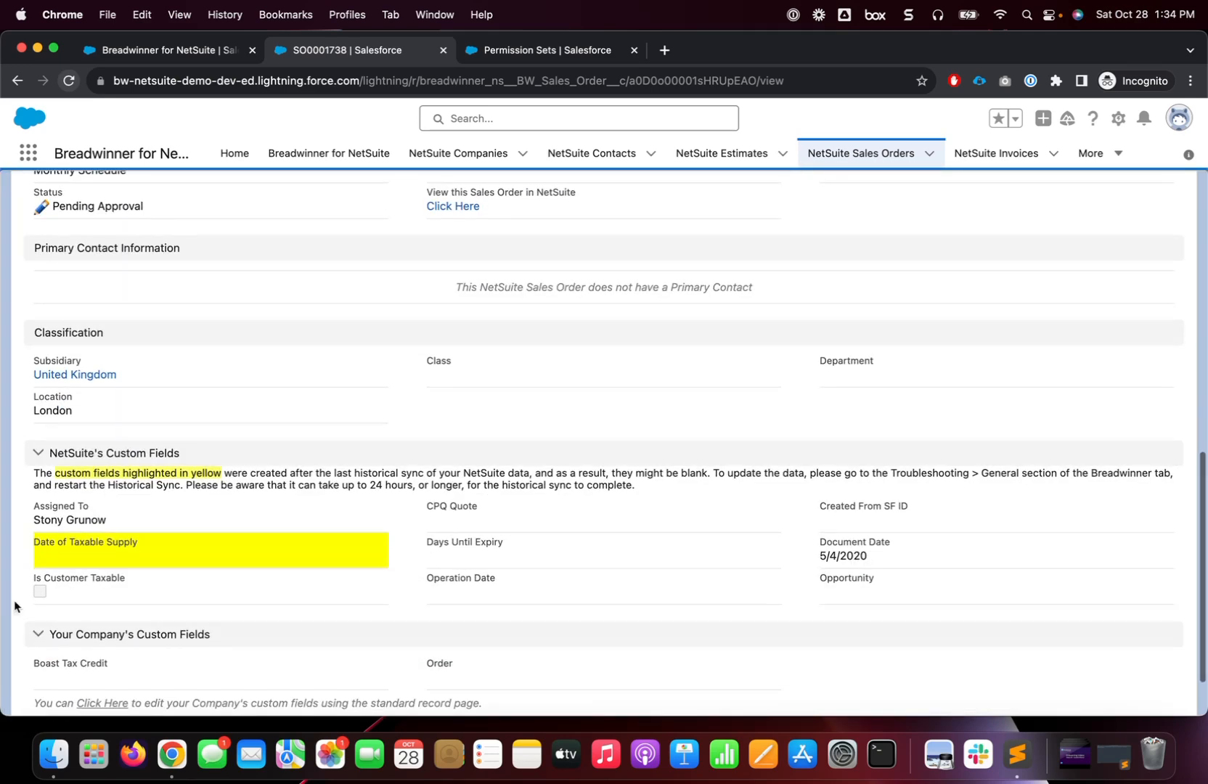
pyautogui.moveTo(170, 547); pyautogui.dragTo(22, 545)
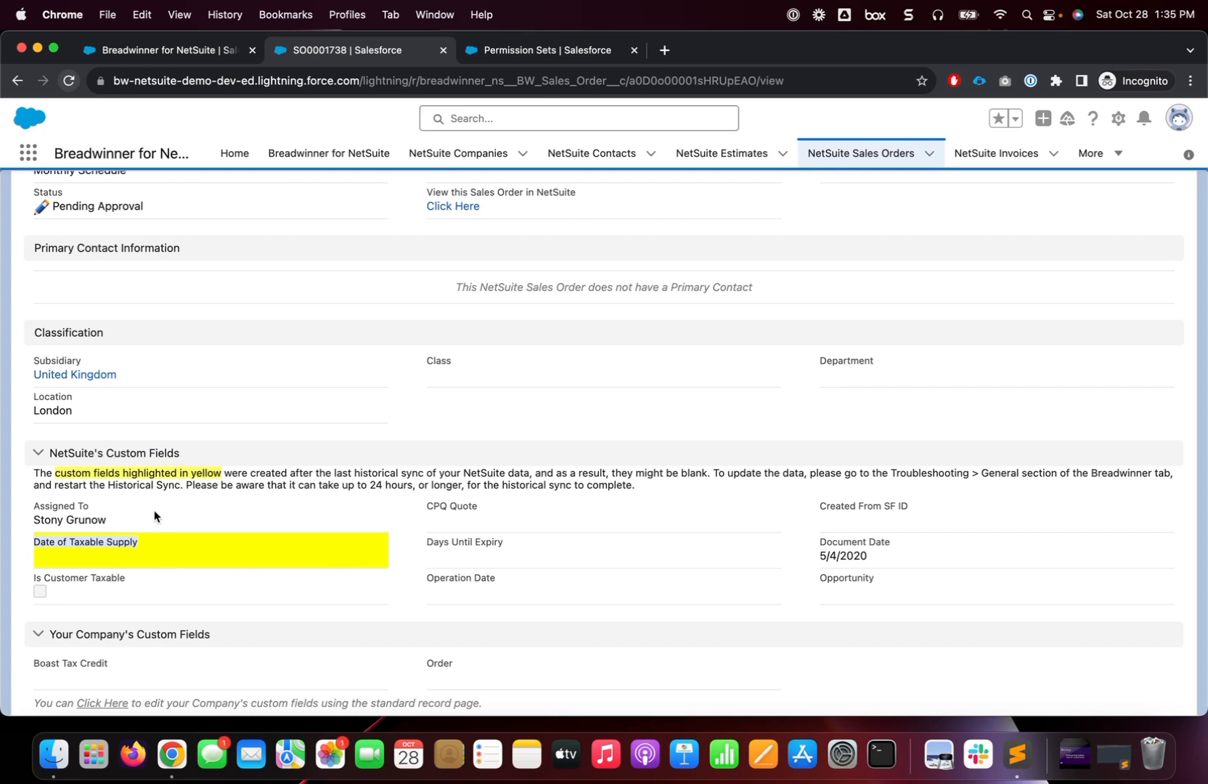
# - Return to Breadwinner for NetSuite and open the Sales list of transaction body custom fields
pyautogui.click(179, 53)
pyautogui.scroll(3, 323, 230)
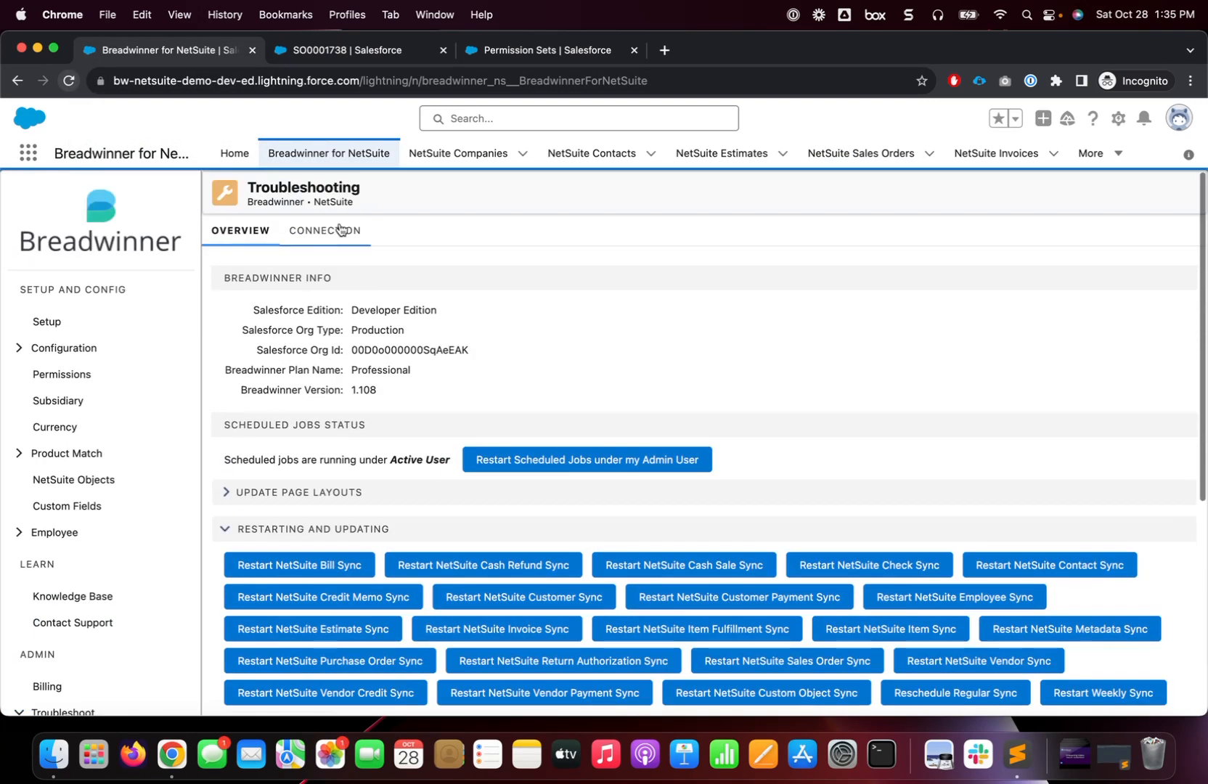
pyautogui.click(109, 506)
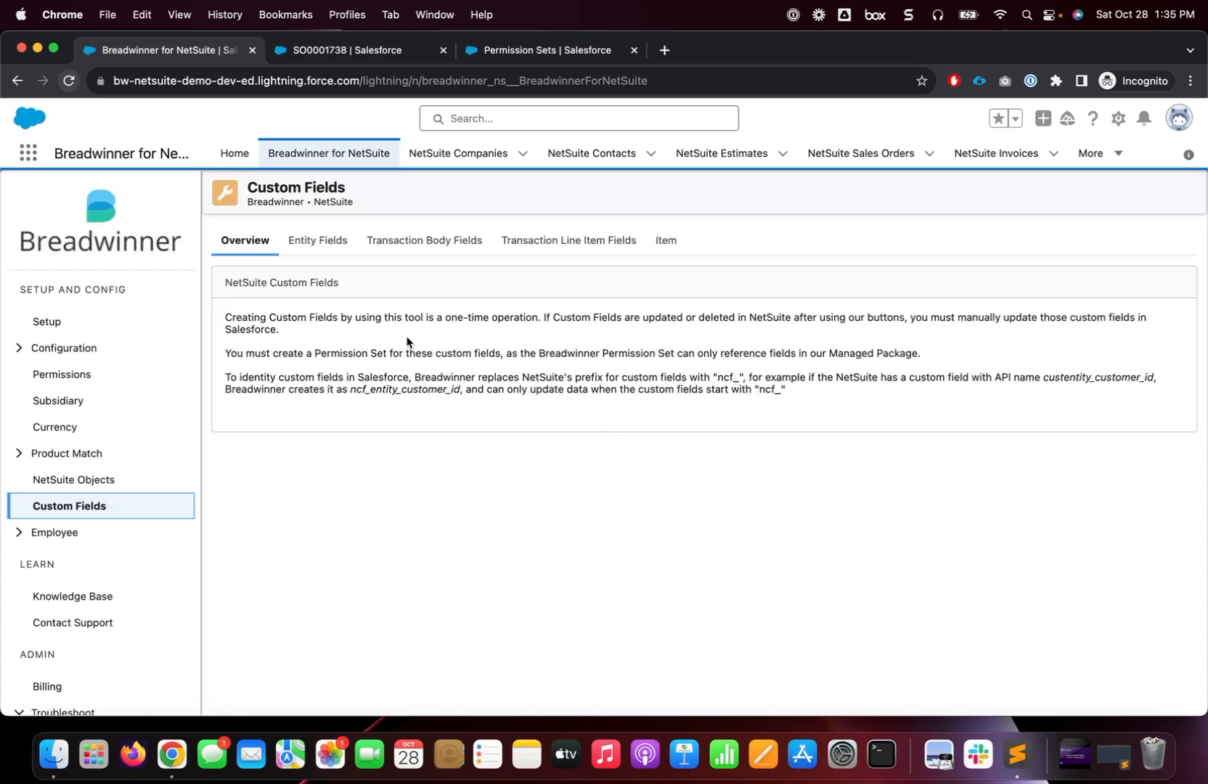
pyautogui.click(407, 240)
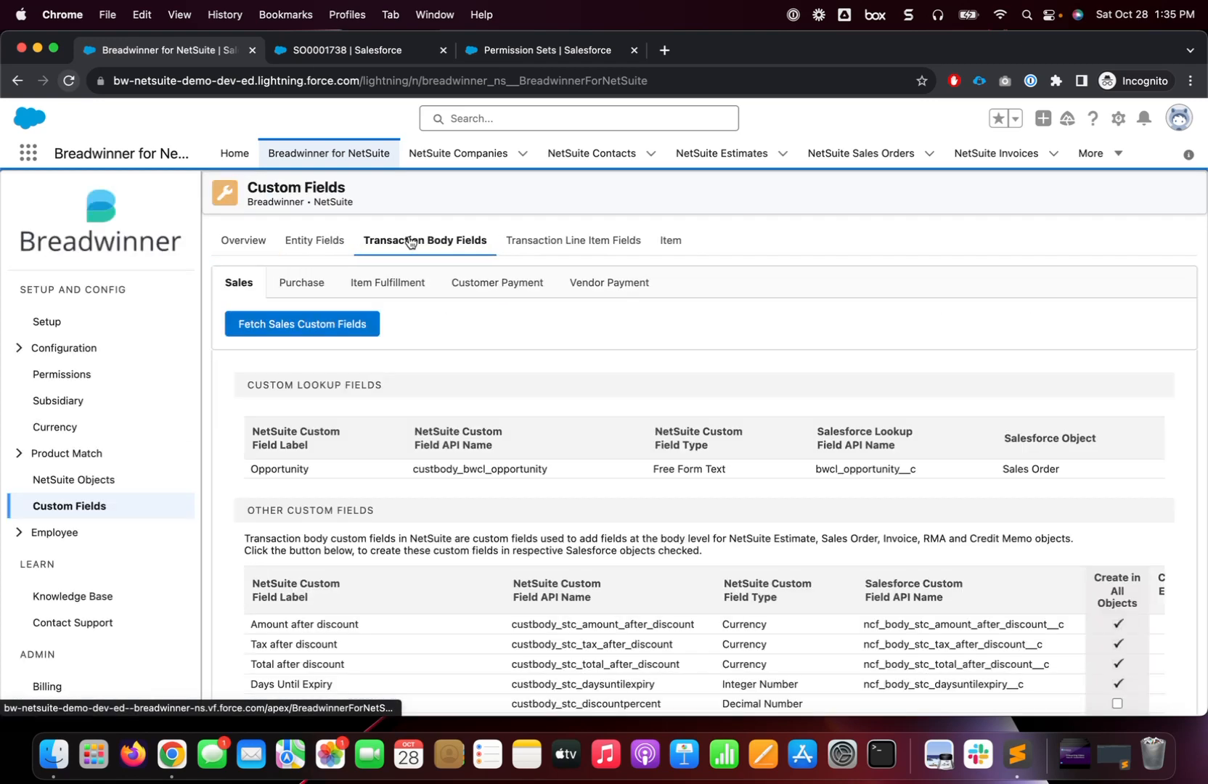
pyautogui.scroll(-5, 324, 353)
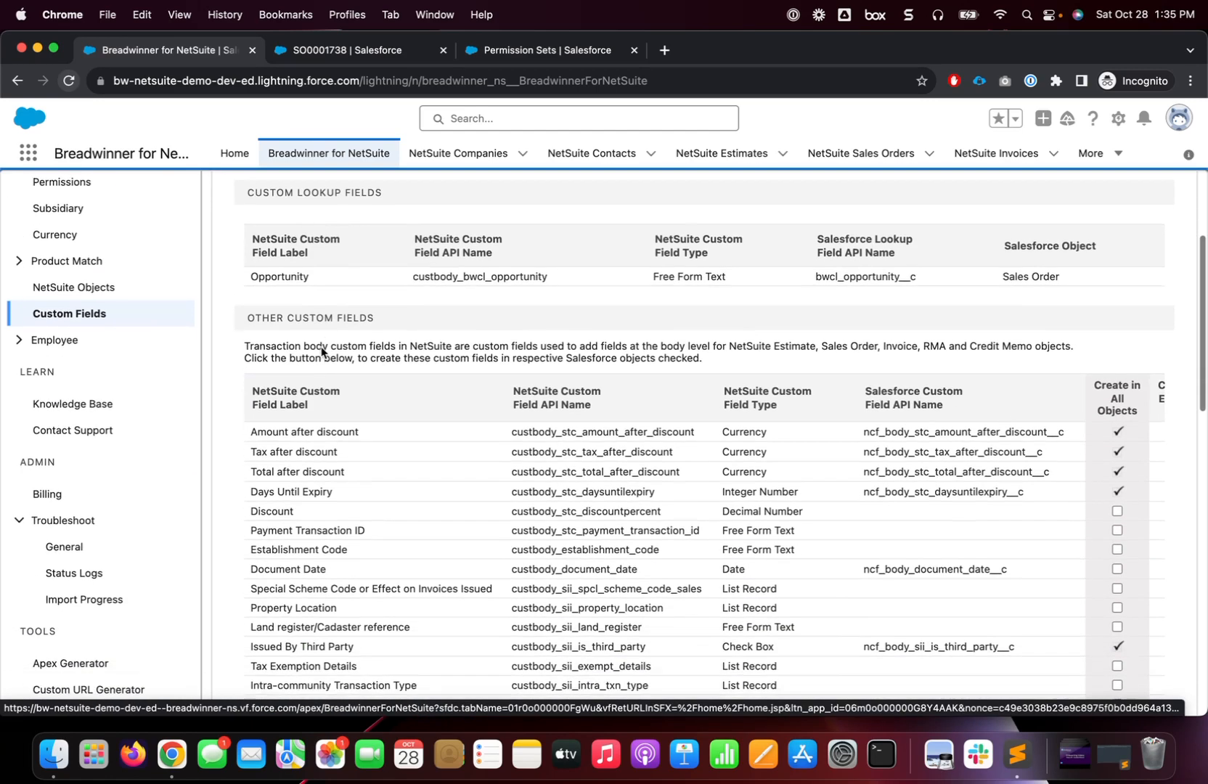
# - Search the page for "taxa" and locate the Date of Taxable Supply row in the custom fields table
pyautogui.scroll(-2, 322, 353)
pyautogui.press('super+f')
pyautogui.write('date')
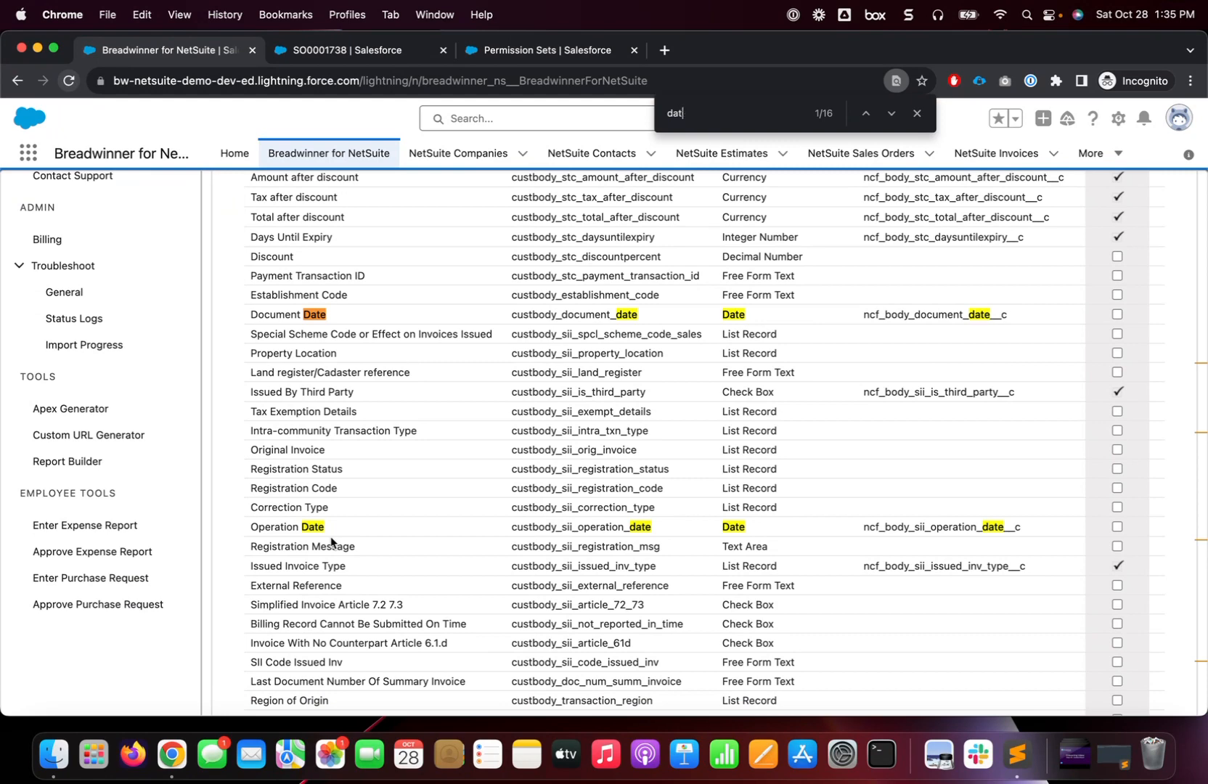
pyautogui.press('BackSpace')
pyautogui.press('BackSpace')
pyautogui.press('BackSpace')
pyautogui.write('taxa')
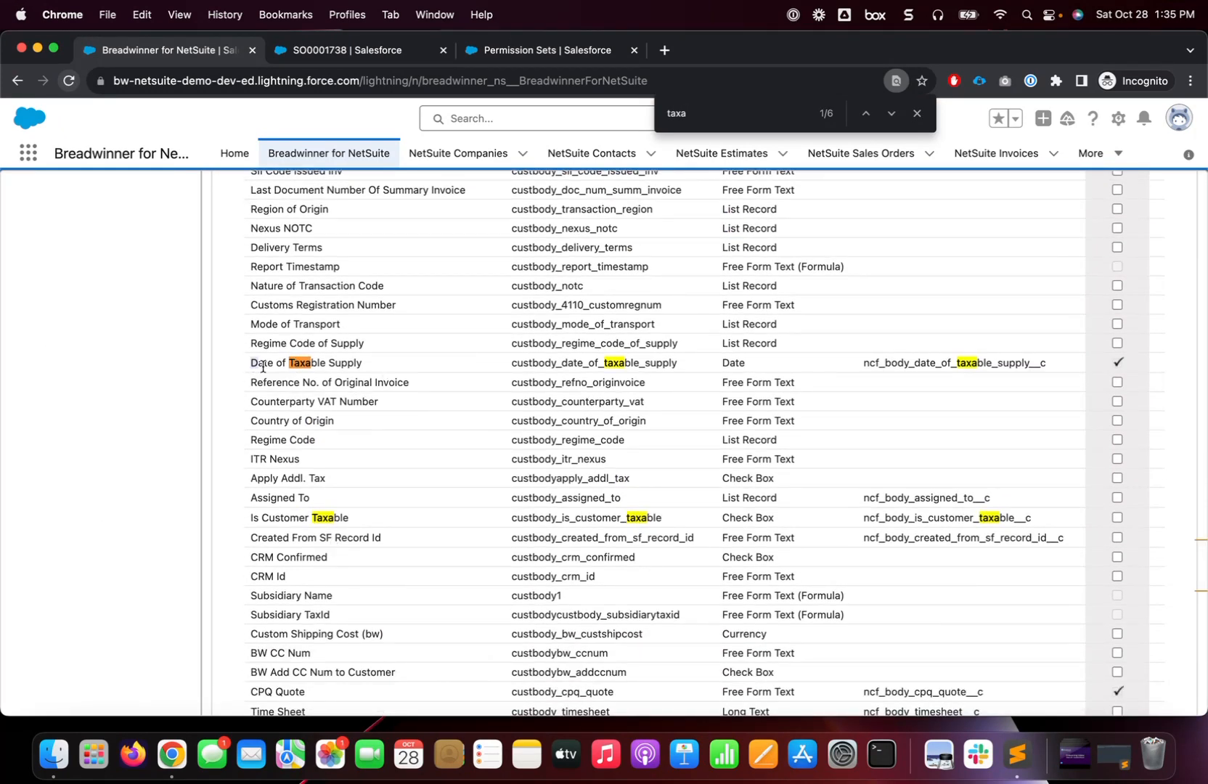
pyautogui.moveTo(251, 363); pyautogui.dragTo(381, 365)
# - Examine the NetSuite and Salesforce API names of Date of Taxable Supply against the table's column headings
pyautogui.scroll(5, 381, 365)
pyautogui.scroll(6, 381, 365)
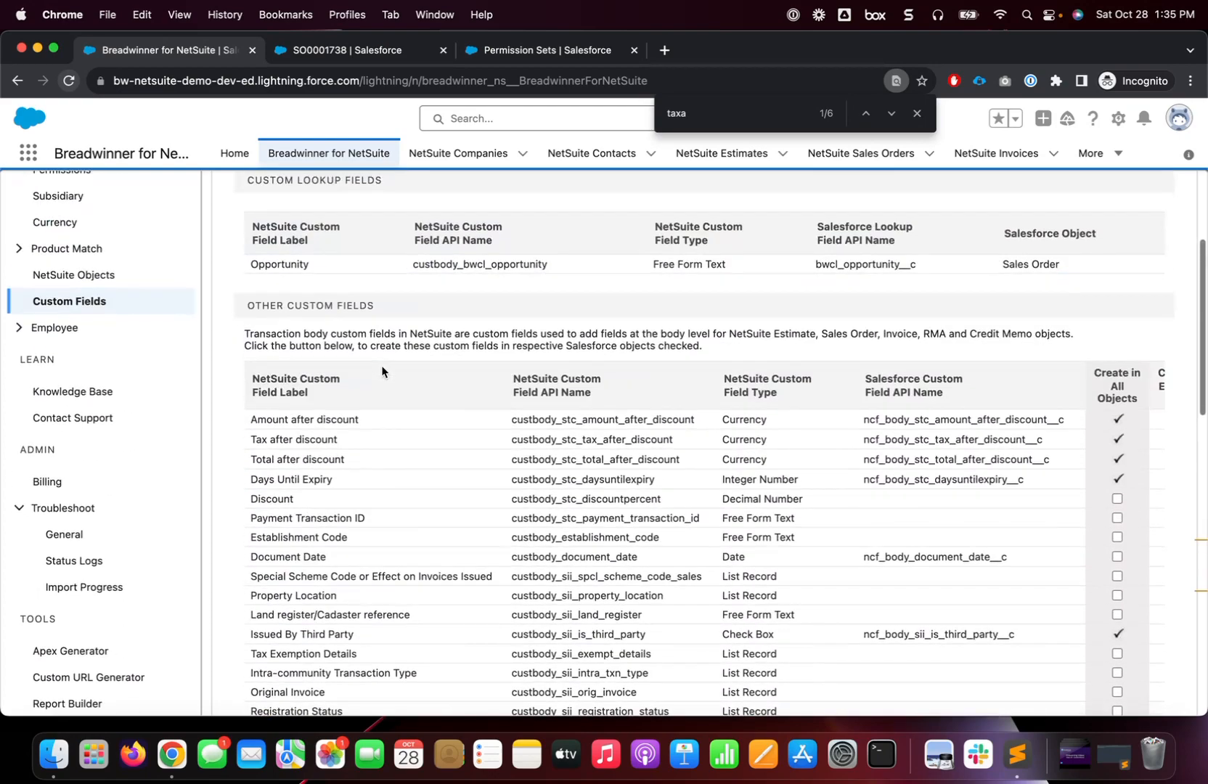
pyautogui.scroll(-9, 552, 513)
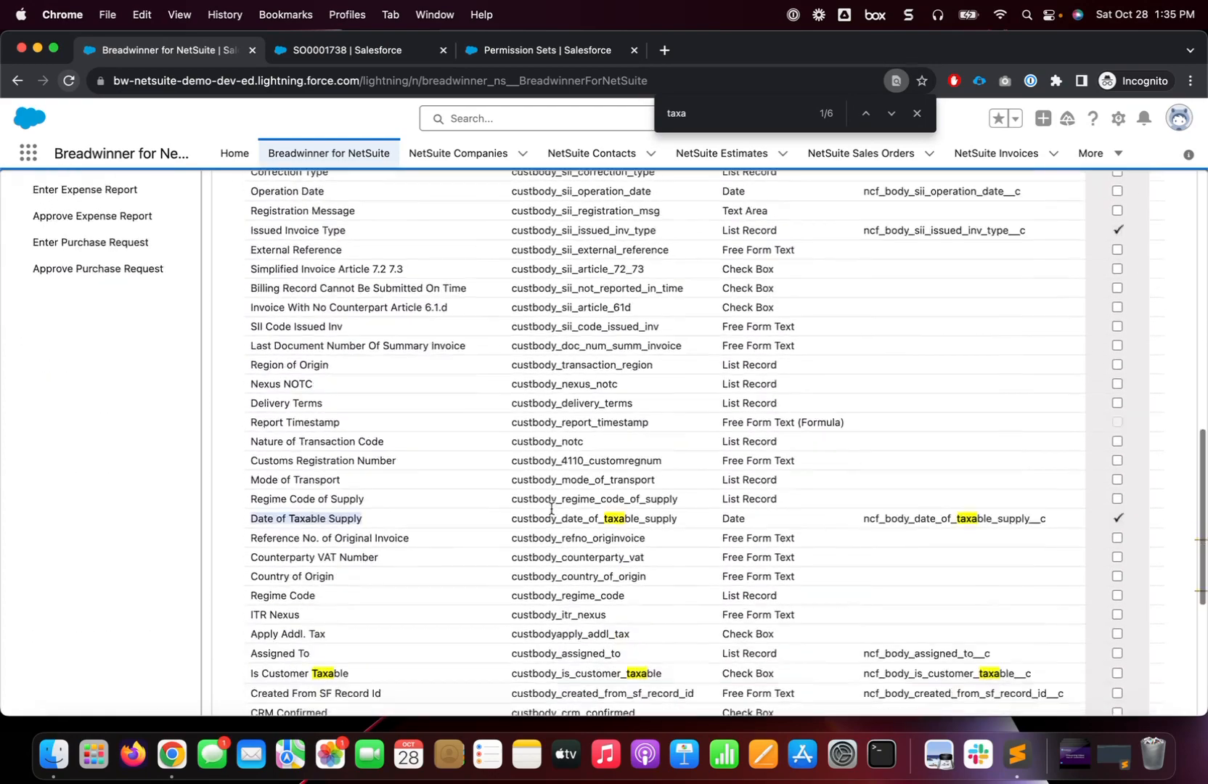
pyautogui.moveTo(510, 501); pyautogui.dragTo(676, 507)
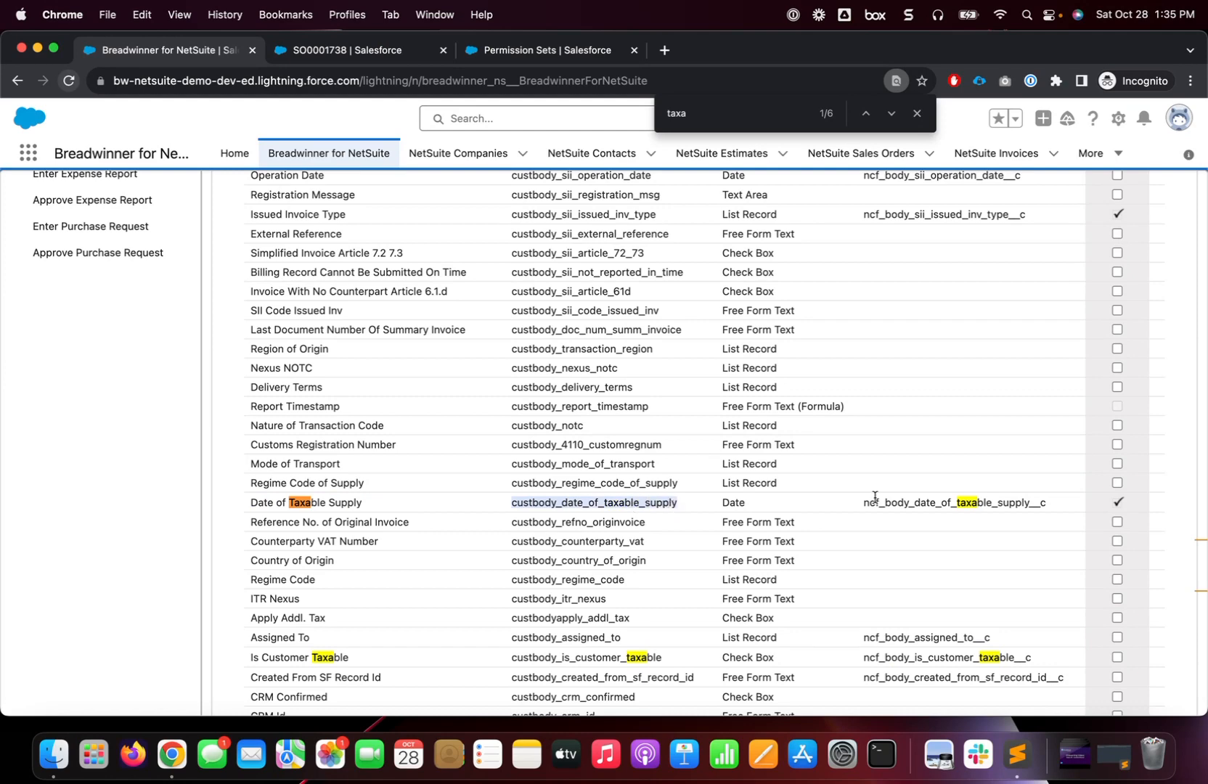
pyautogui.moveTo(864, 504); pyautogui.dragTo(1052, 509)
pyautogui.scroll(10, 1052, 508)
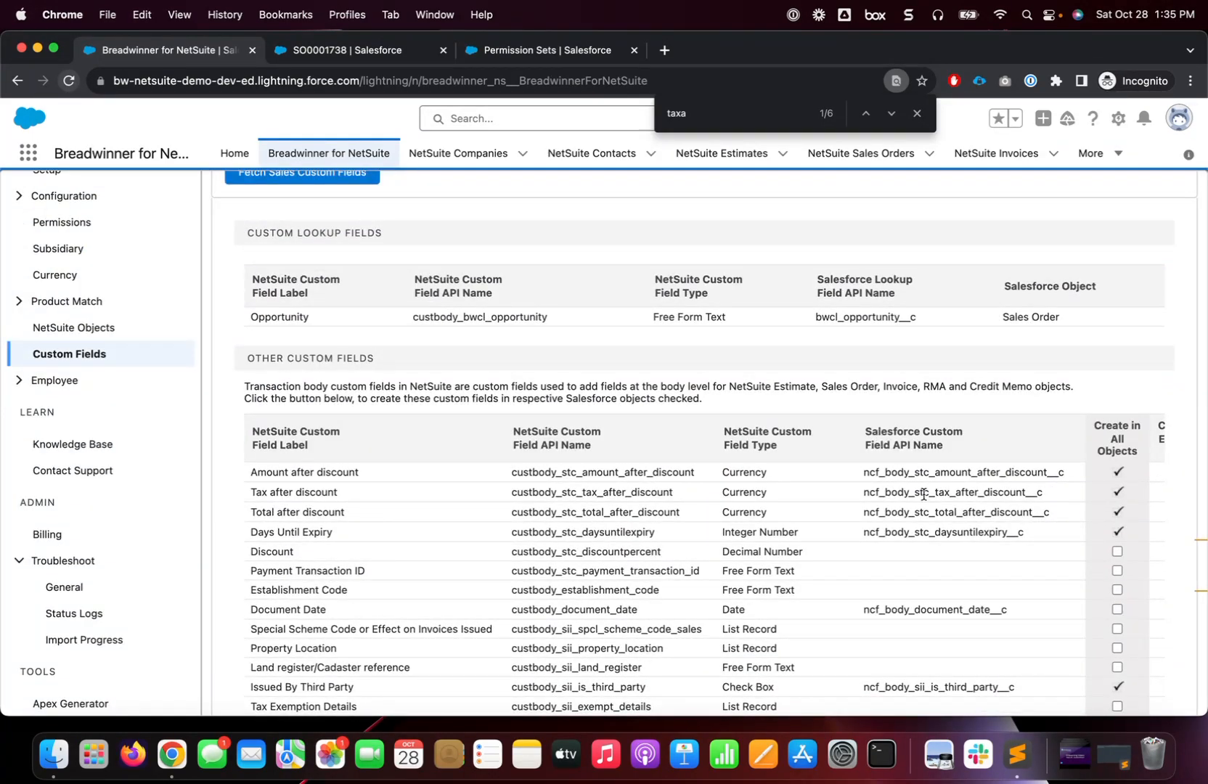
pyautogui.scroll(-5, 923, 494)
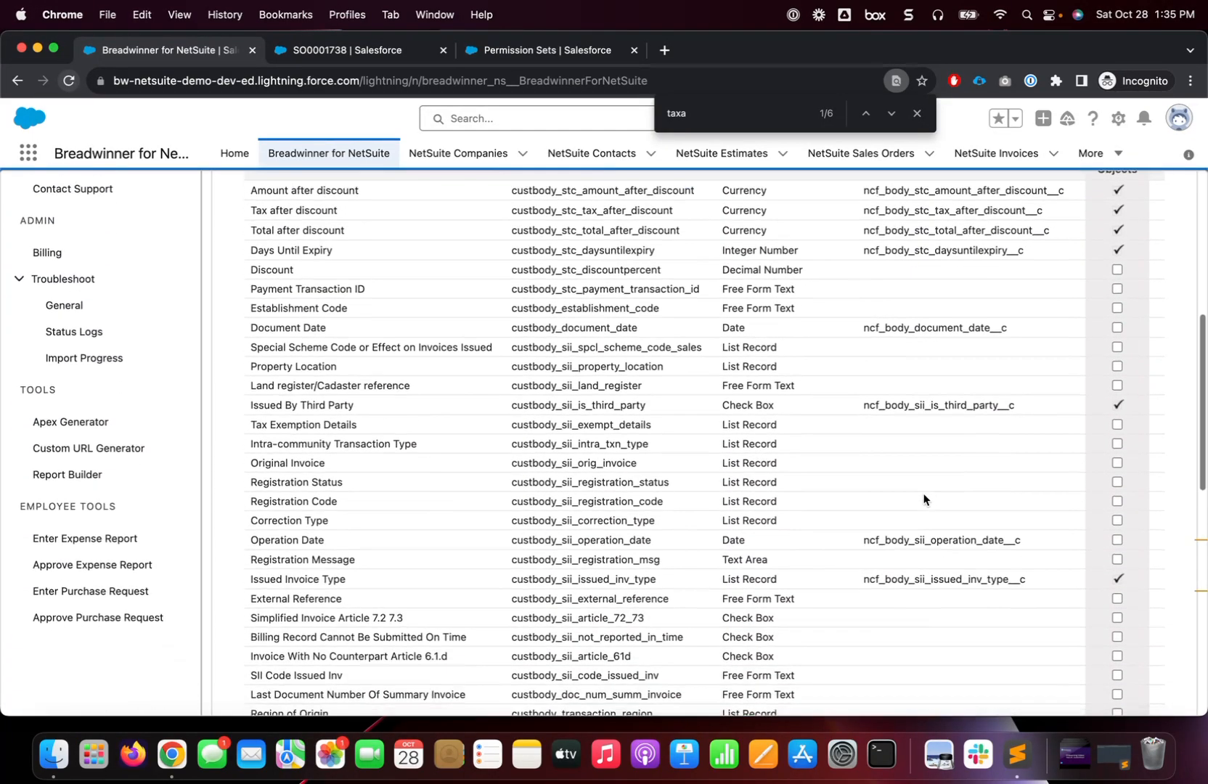
pyautogui.scroll(-5, 924, 499)
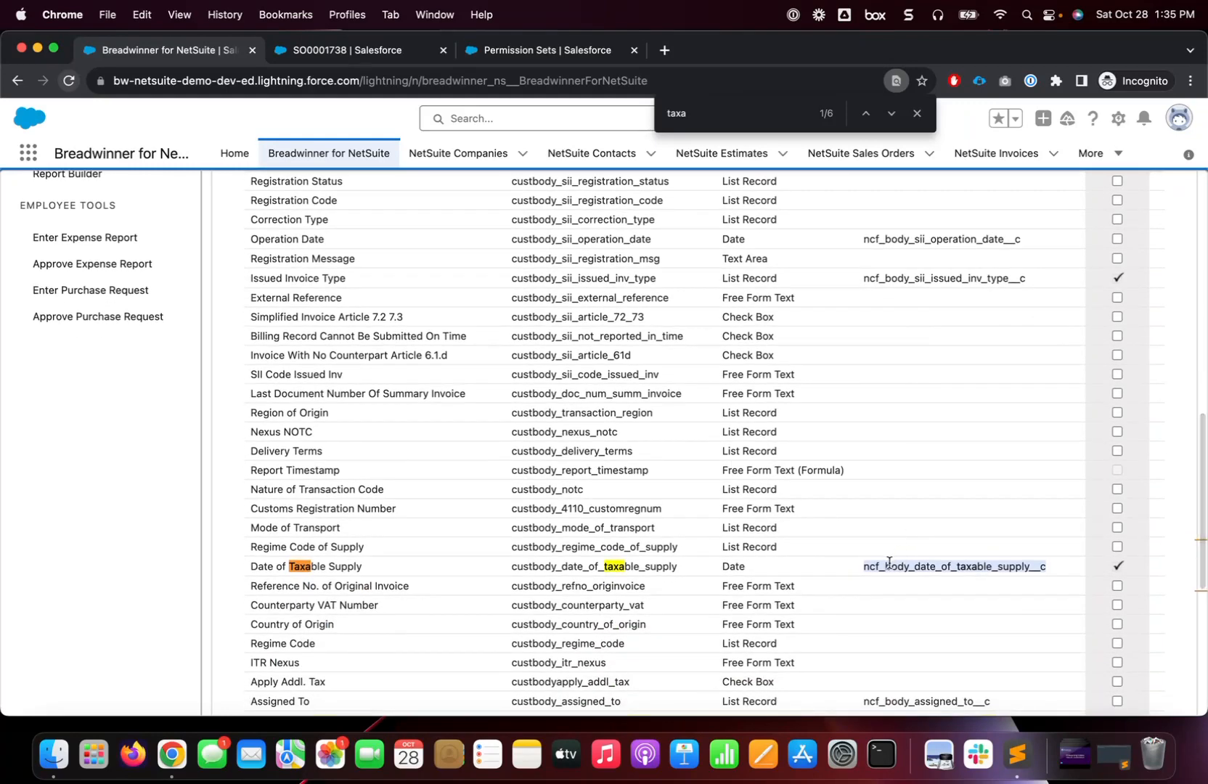
# - Compare the ncf_ prefix and the date_of_taxable_supply part of the Salesforce API name with the NetSuite API name
pyautogui.click(868, 568)
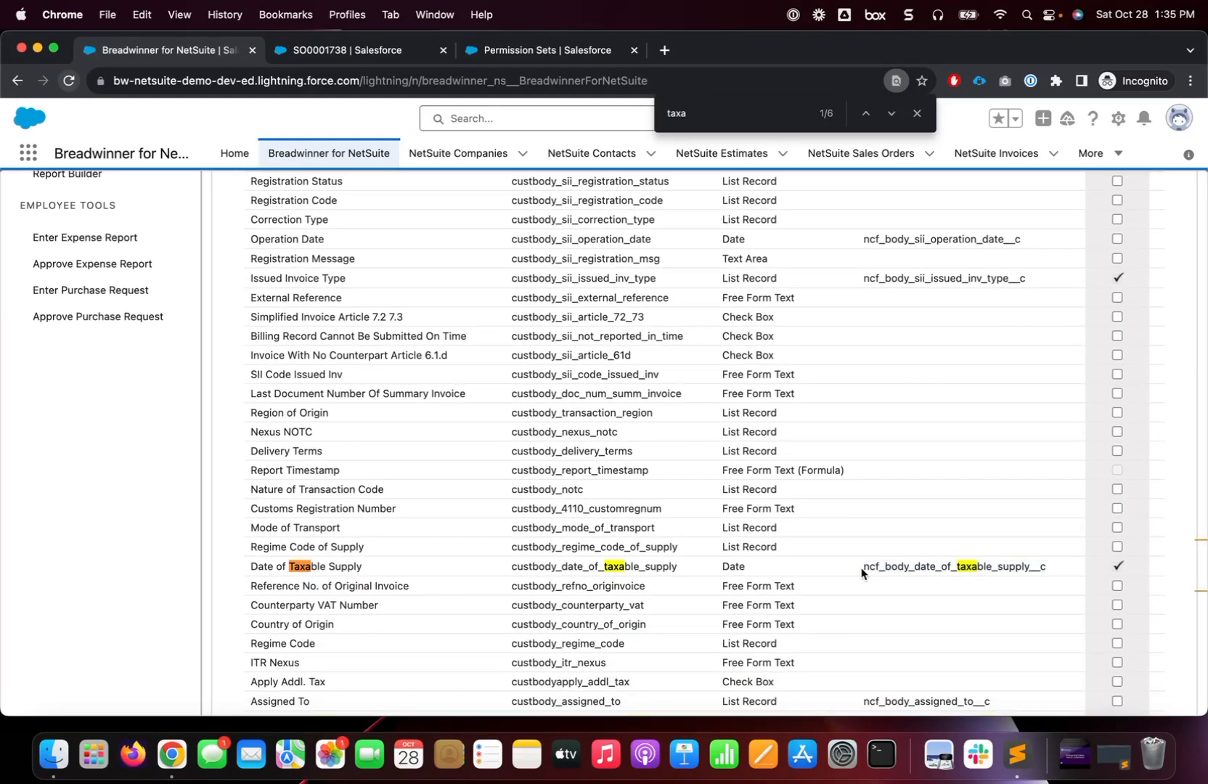
pyautogui.moveTo(865, 570); pyautogui.dragTo(1005, 579)
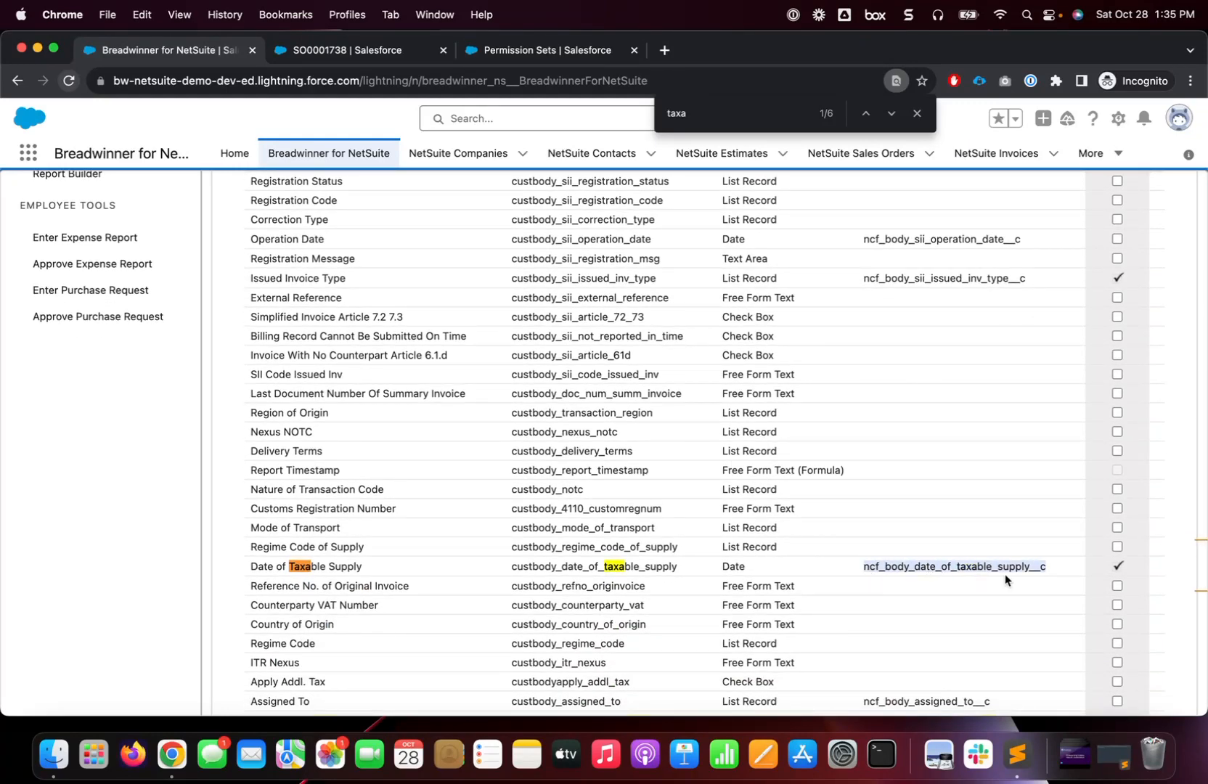
pyautogui.click(878, 569)
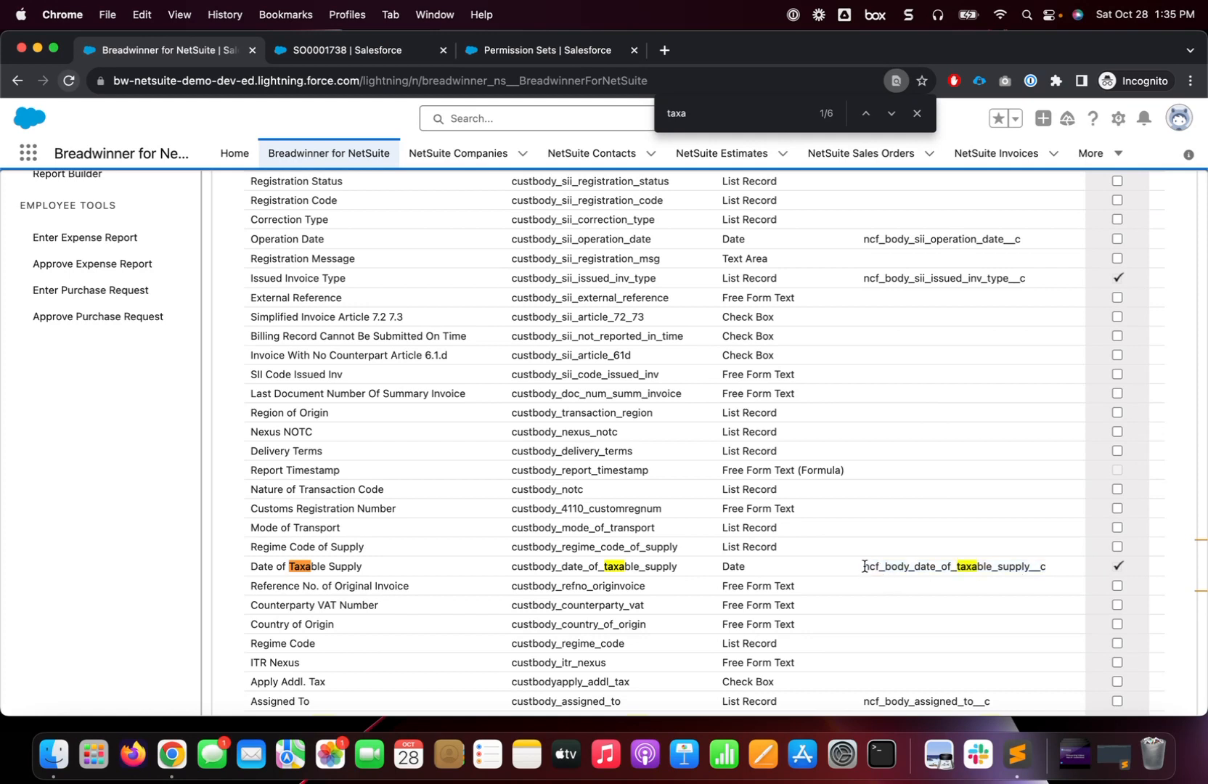
pyautogui.moveTo(864, 567); pyautogui.dragTo(880, 568)
pyautogui.moveTo(880, 567); pyautogui.dragTo(1032, 566)
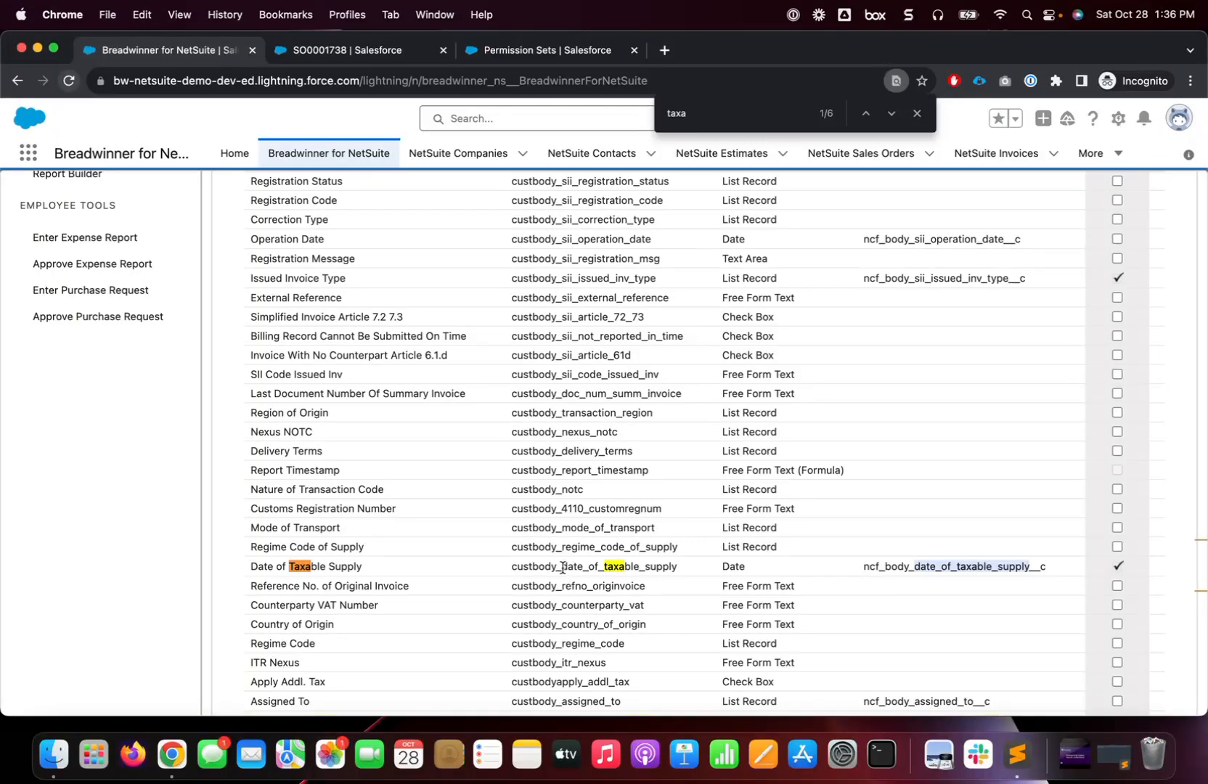
pyautogui.moveTo(562, 568); pyautogui.dragTo(675, 568)
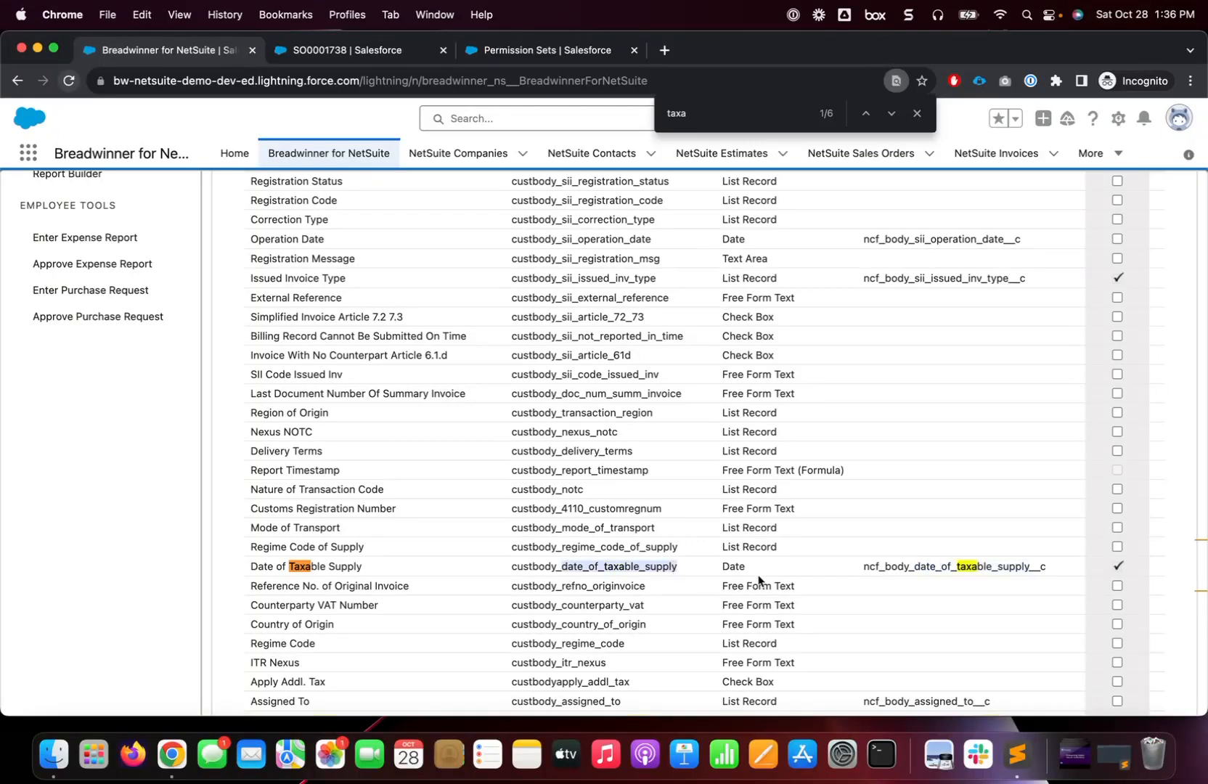
# - Check which Salesforce objects have Date of Taxable Supply, together with its Salesforce API name
pyautogui.hscroll(2, 966, 563)
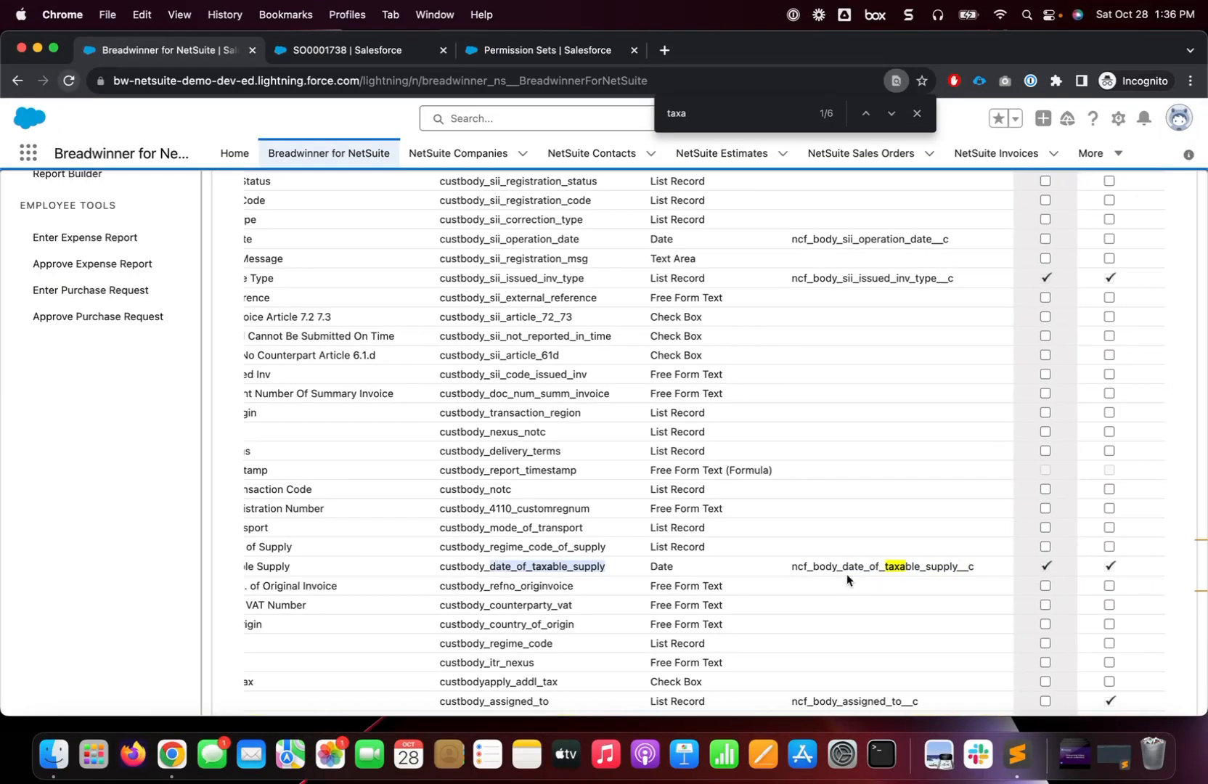
pyautogui.hscroll(2, 830, 566)
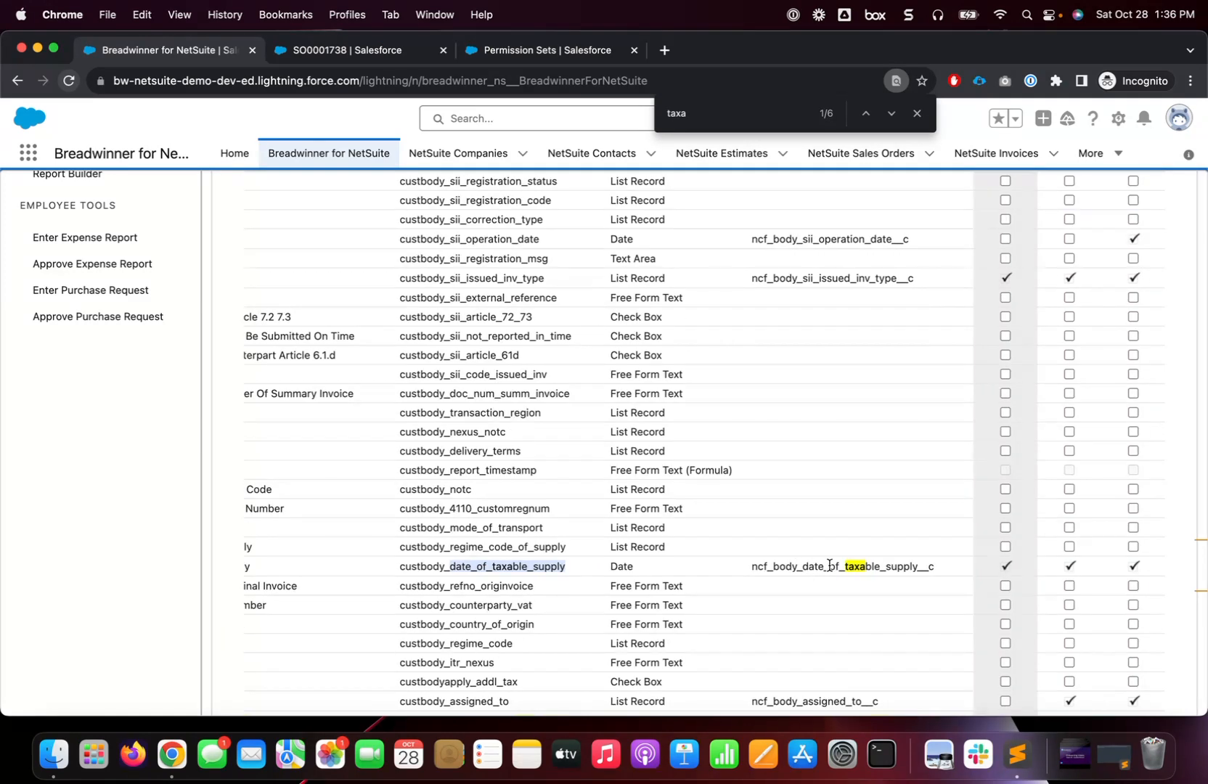
pyautogui.moveTo(915, 573); pyautogui.dragTo(724, 571)
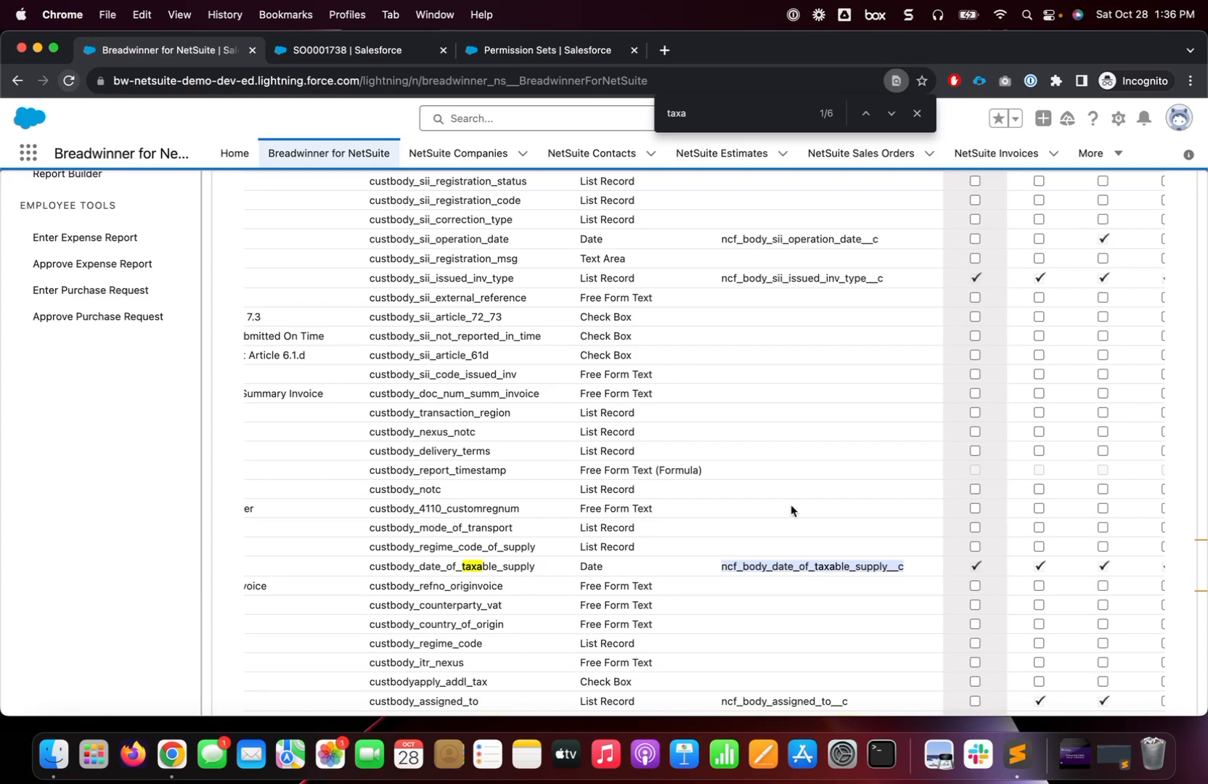
# - Review the whole transaction custom fields table, including its object columns and the option to create transaction custom fields
pyautogui.scroll(15, 790, 507)
pyautogui.scroll(-15, 799, 597)
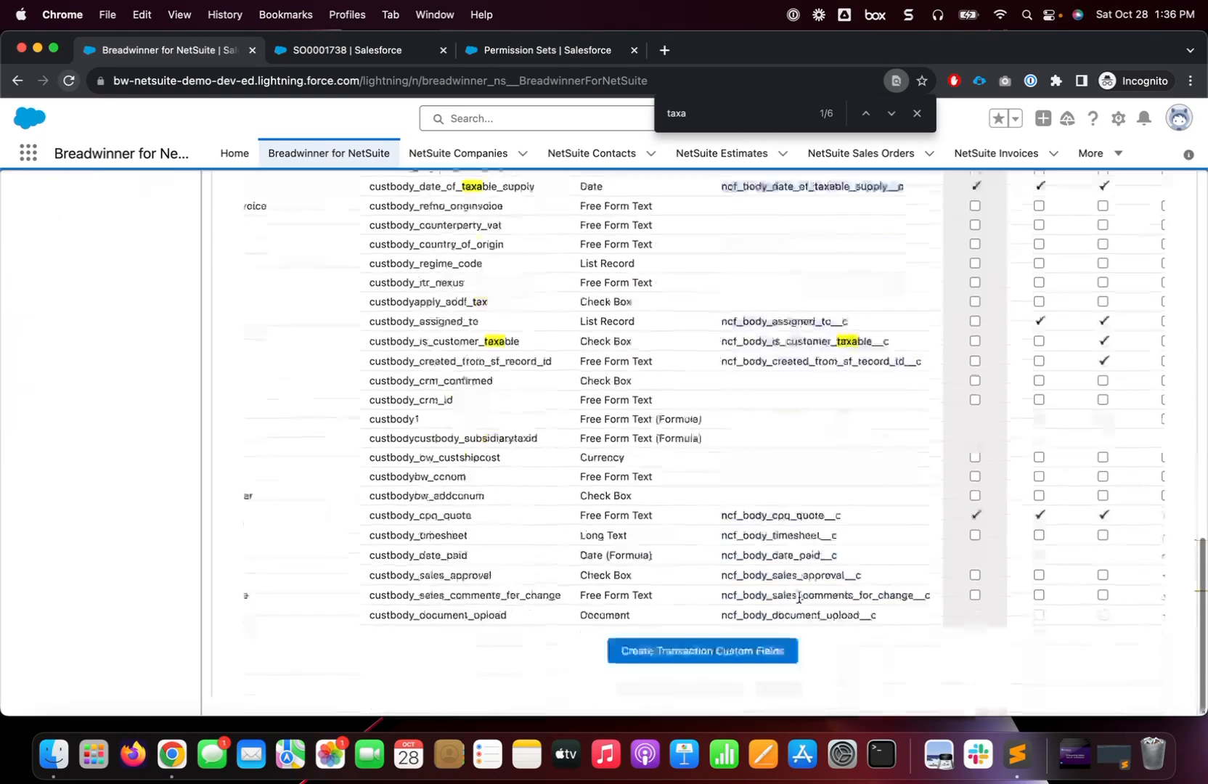
pyautogui.scroll(6, 799, 597)
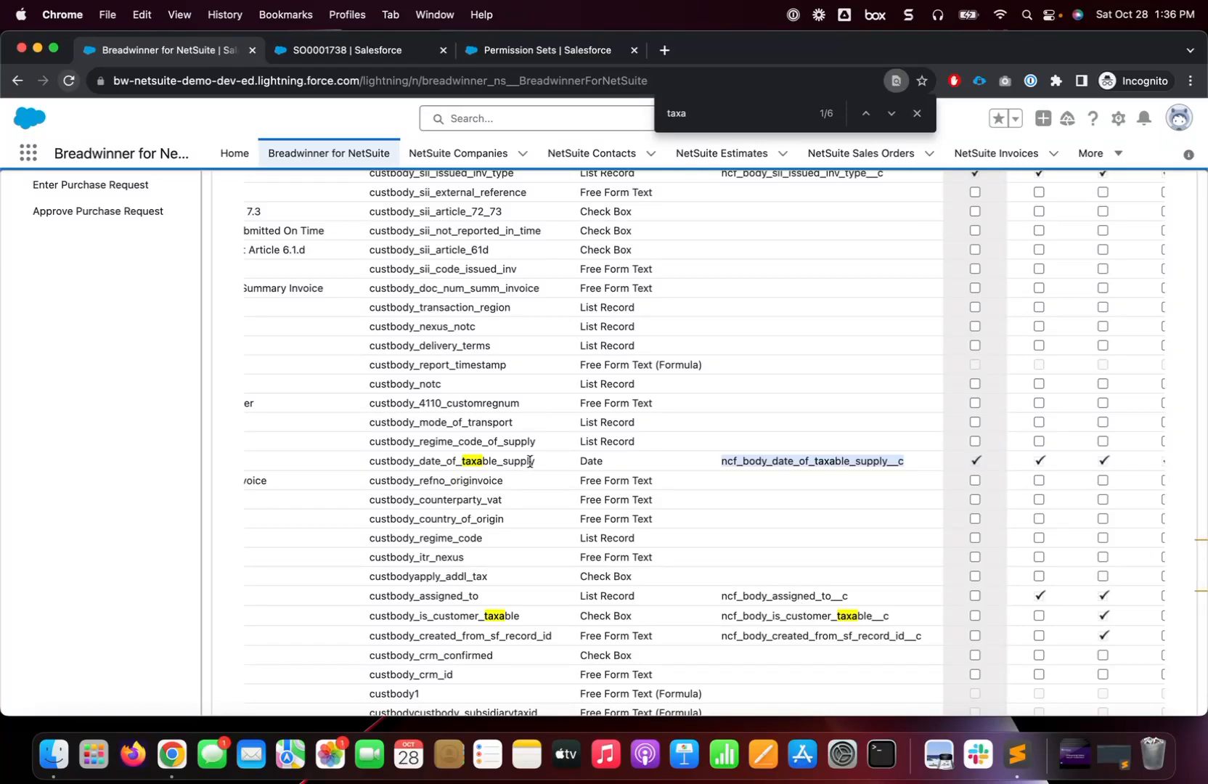
pyautogui.scroll(8, 844, 427)
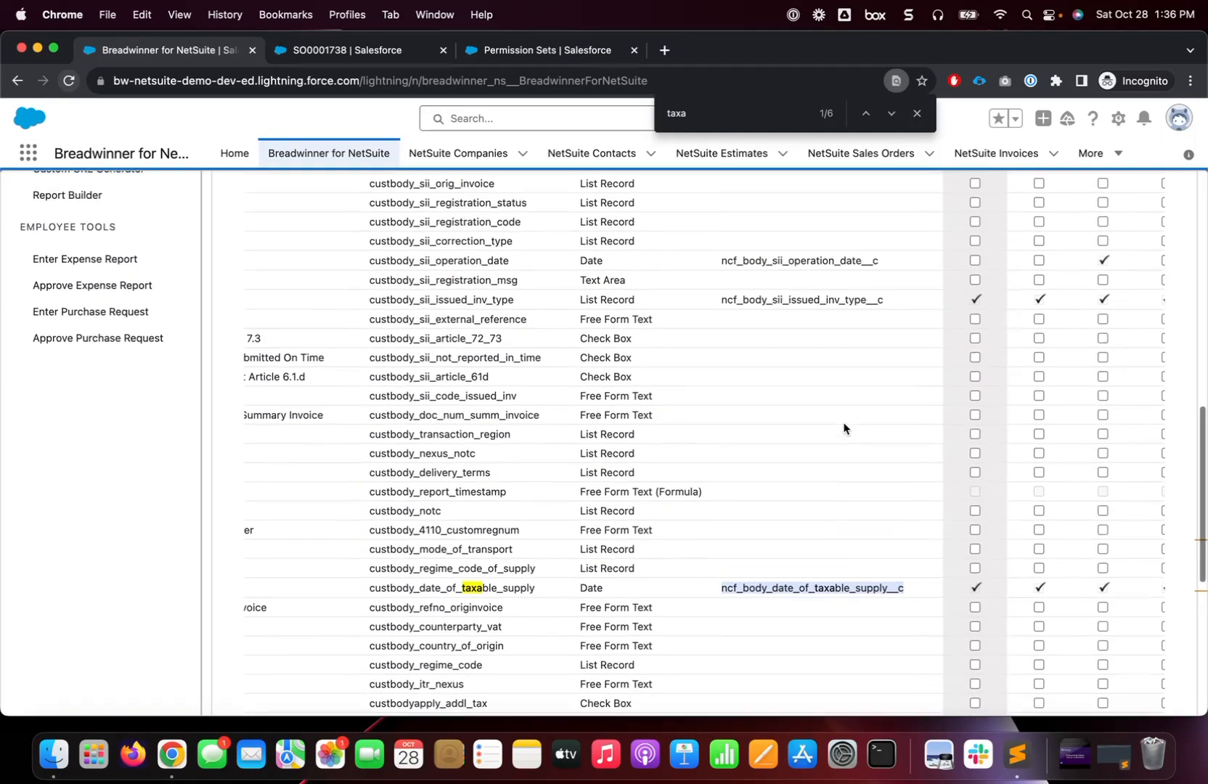
pyautogui.scroll(3, 845, 427)
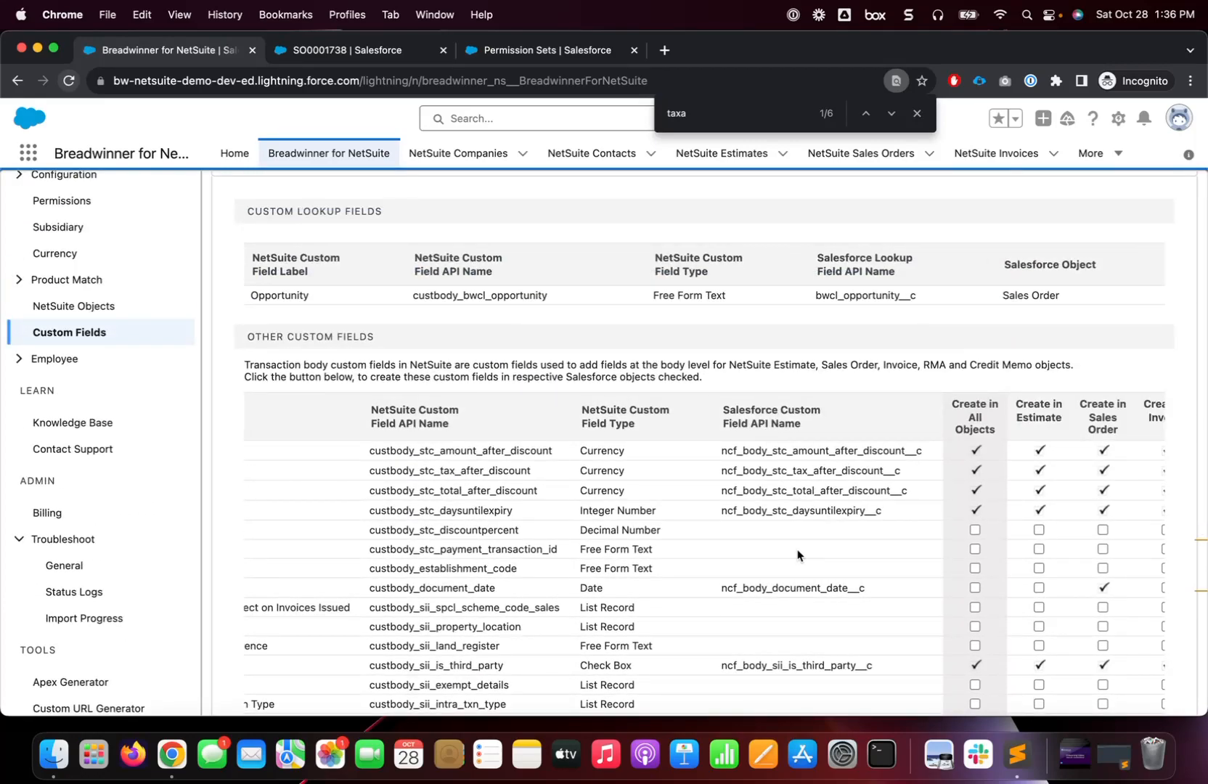
pyautogui.scroll(-3, 798, 554)
pyautogui.scroll(-12, 798, 555)
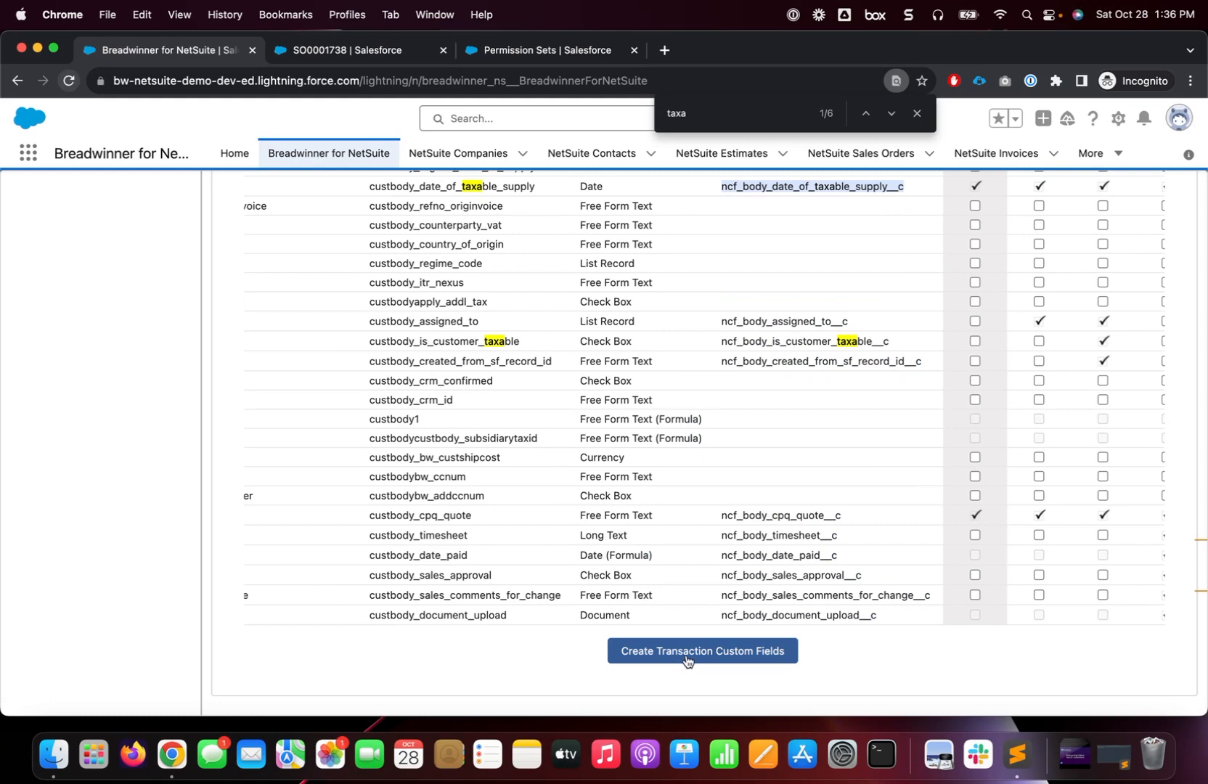
pyautogui.hscroll(-5, 549, 531)
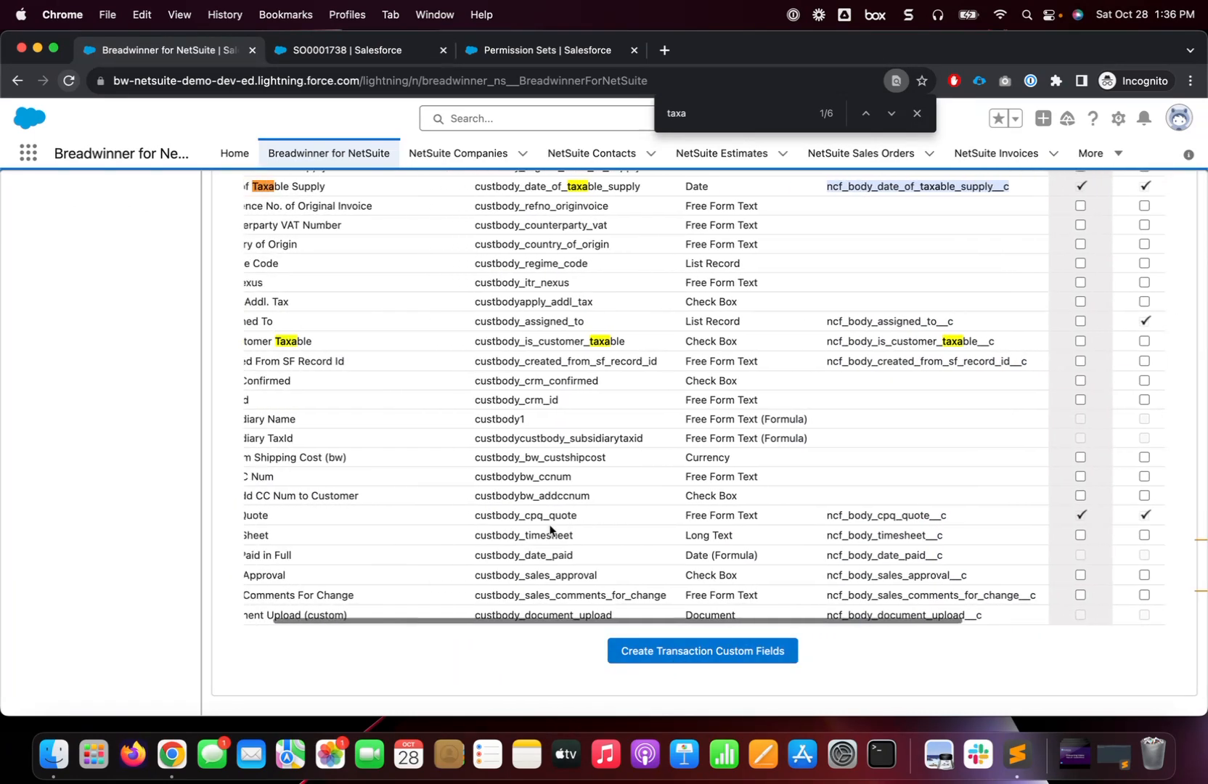
pyautogui.scroll(10, 550, 530)
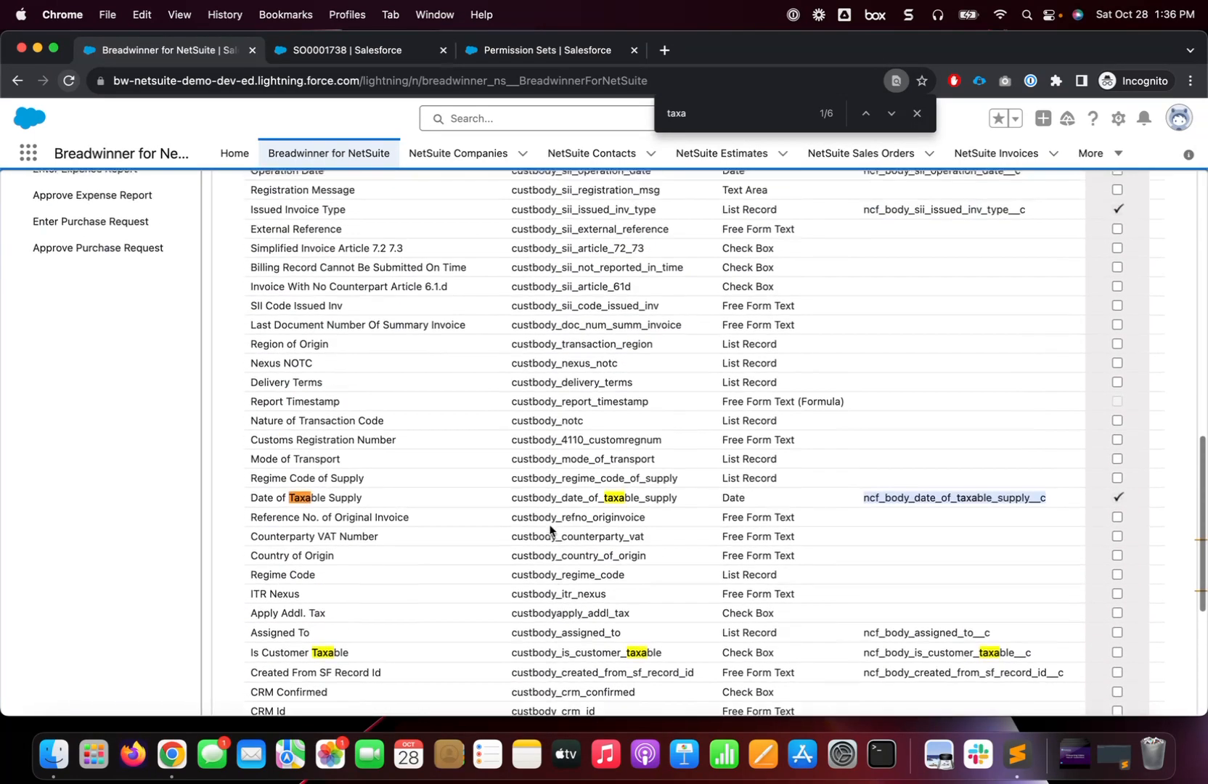
pyautogui.scroll(4, 550, 524)
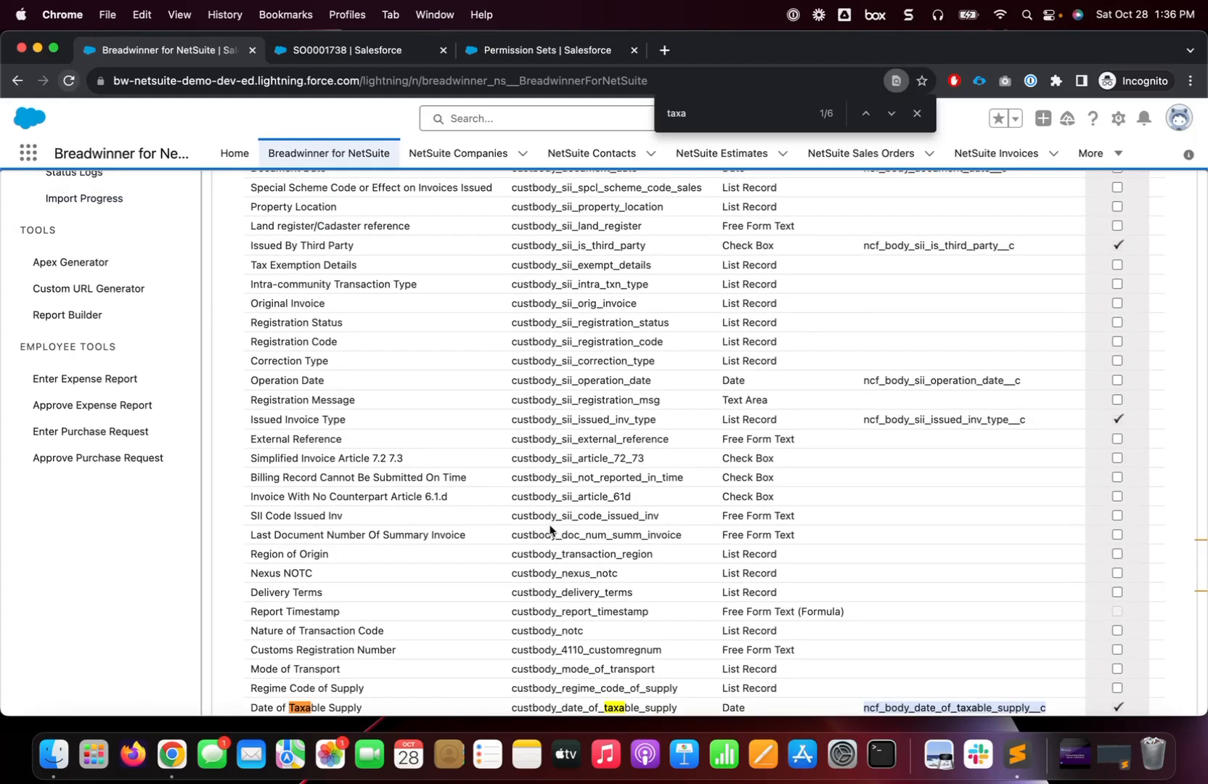
# - Look over Breadwinner's Troubleshoot entries, and return to the sales order record showing Date of Taxable Supply
pyautogui.scroll(15, 549, 530)
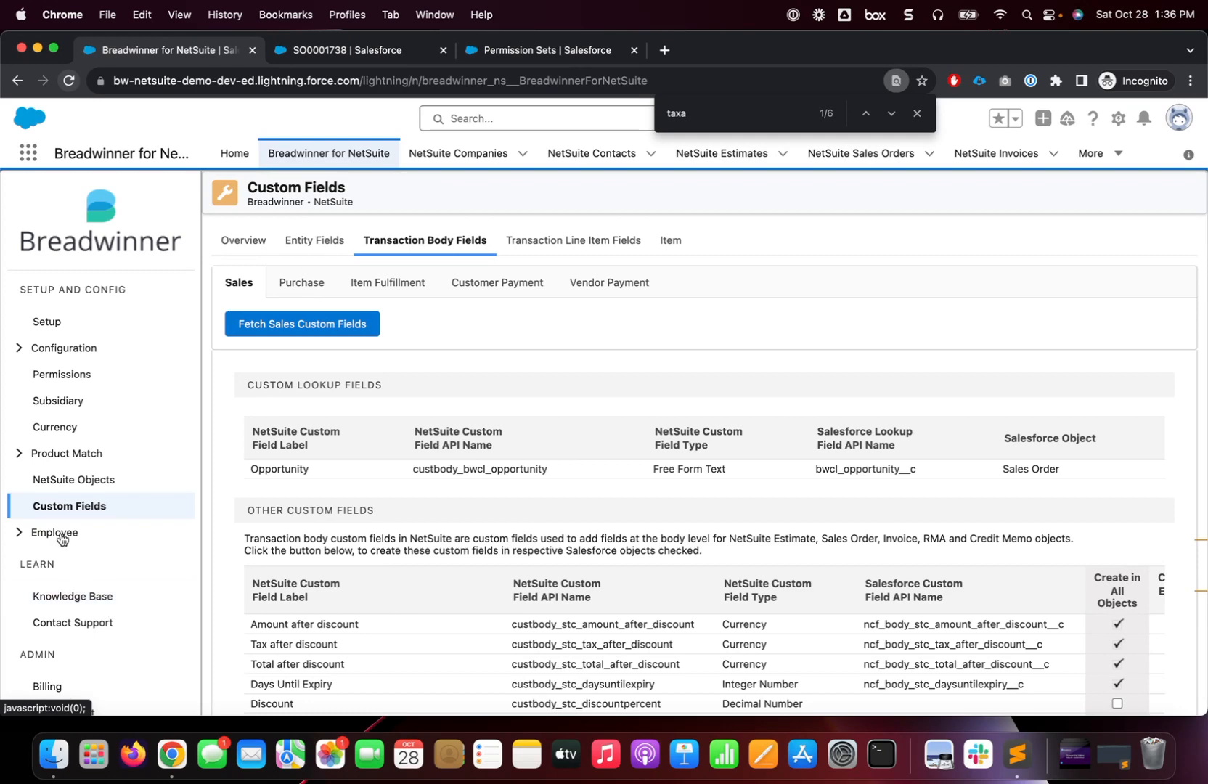
pyautogui.scroll(-2, 86, 634)
pyautogui.scroll(-2, 87, 633)
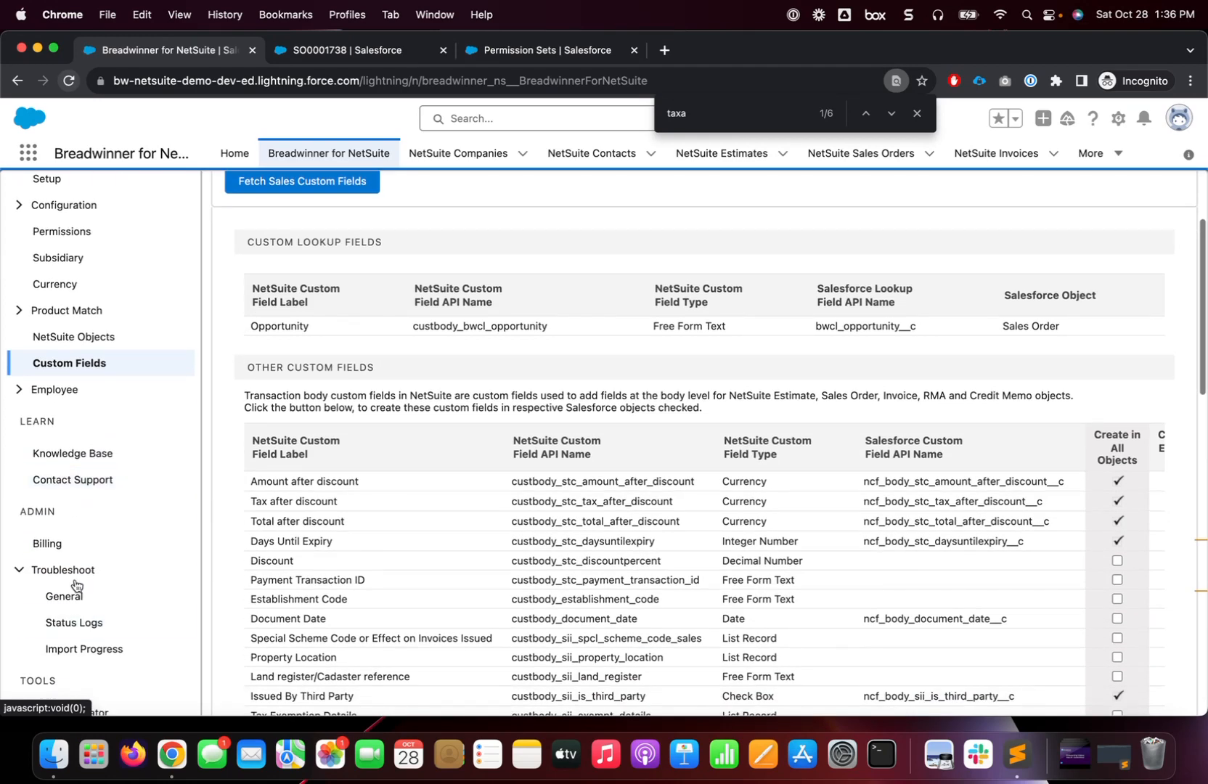
pyautogui.click(354, 51)
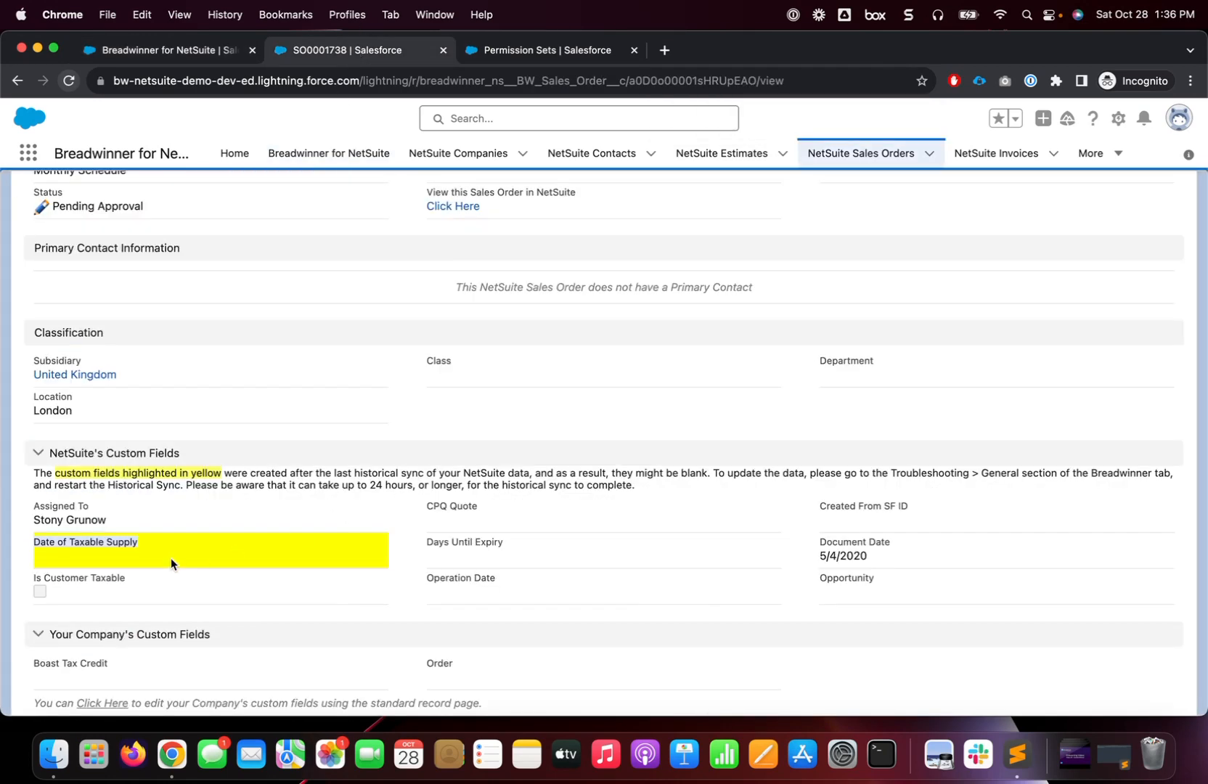
# - Reload the sales order record and check Date of Taxable Supply among NetSuite's Custom Fields
pyautogui.click(70, 82)
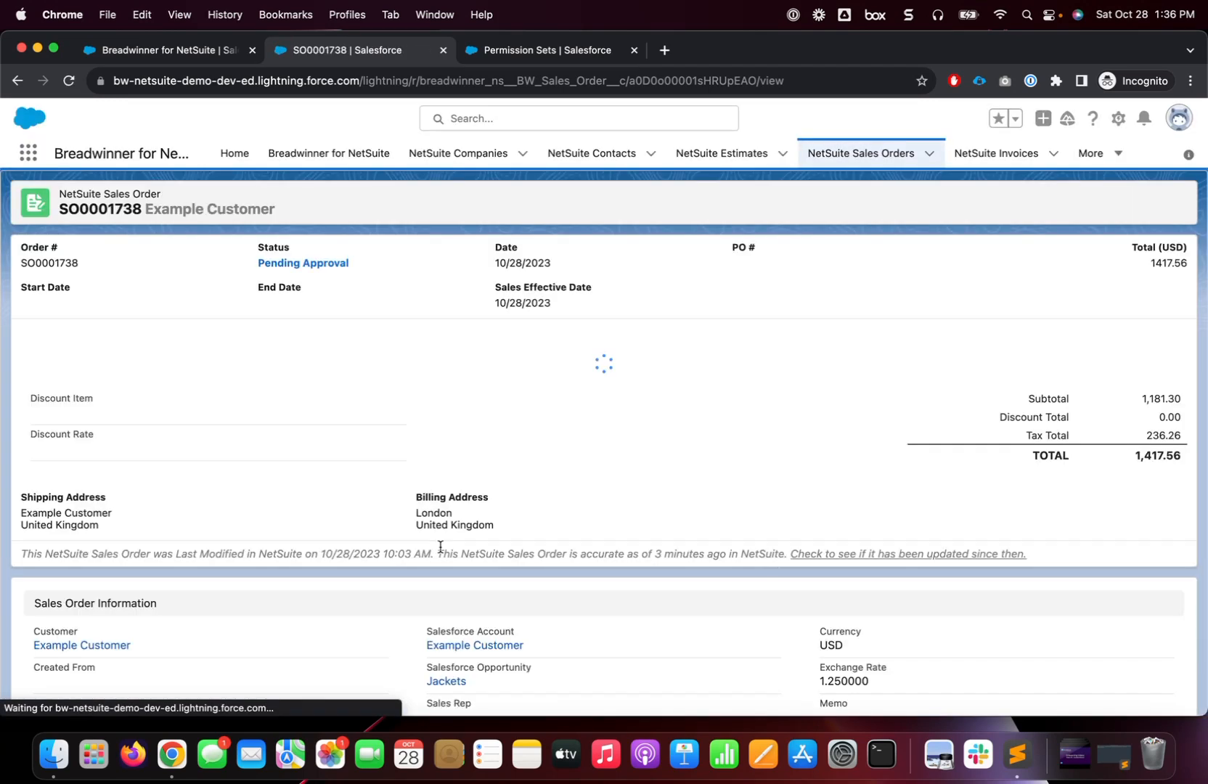
pyautogui.scroll(-7, 441, 548)
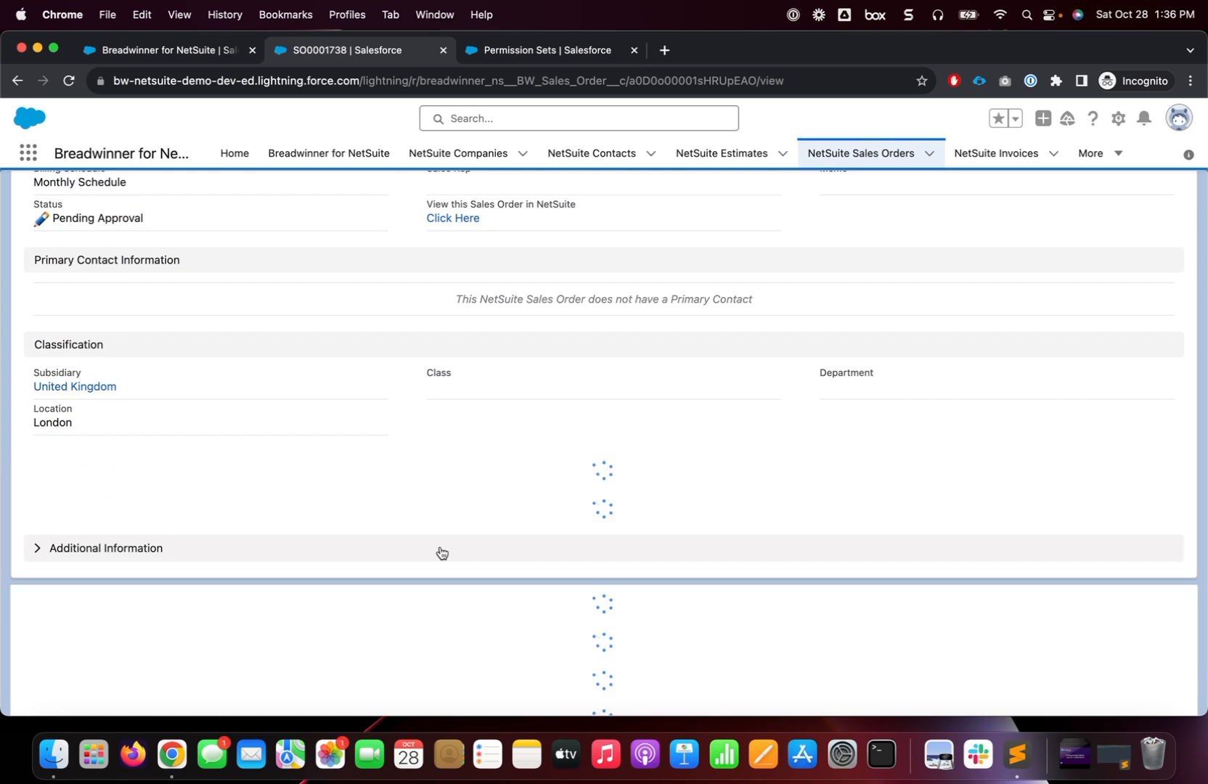
pyautogui.scroll(-3, 441, 552)
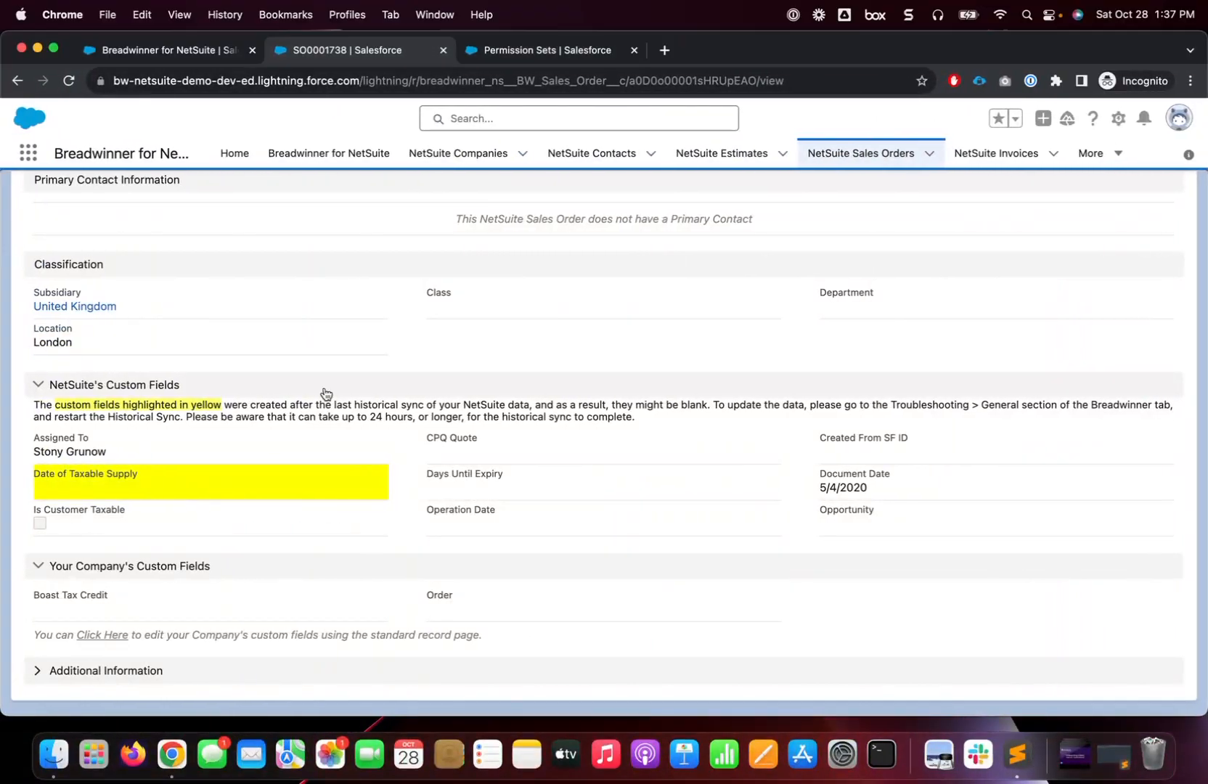
# - Open docs.breadwinner.com in a new browser tab and go to the NetSuite documentation's URL Fields page under Button URL Structure
pyautogui.press('super+t')
pyautogui.write('docs')
pyautogui.press('Return')
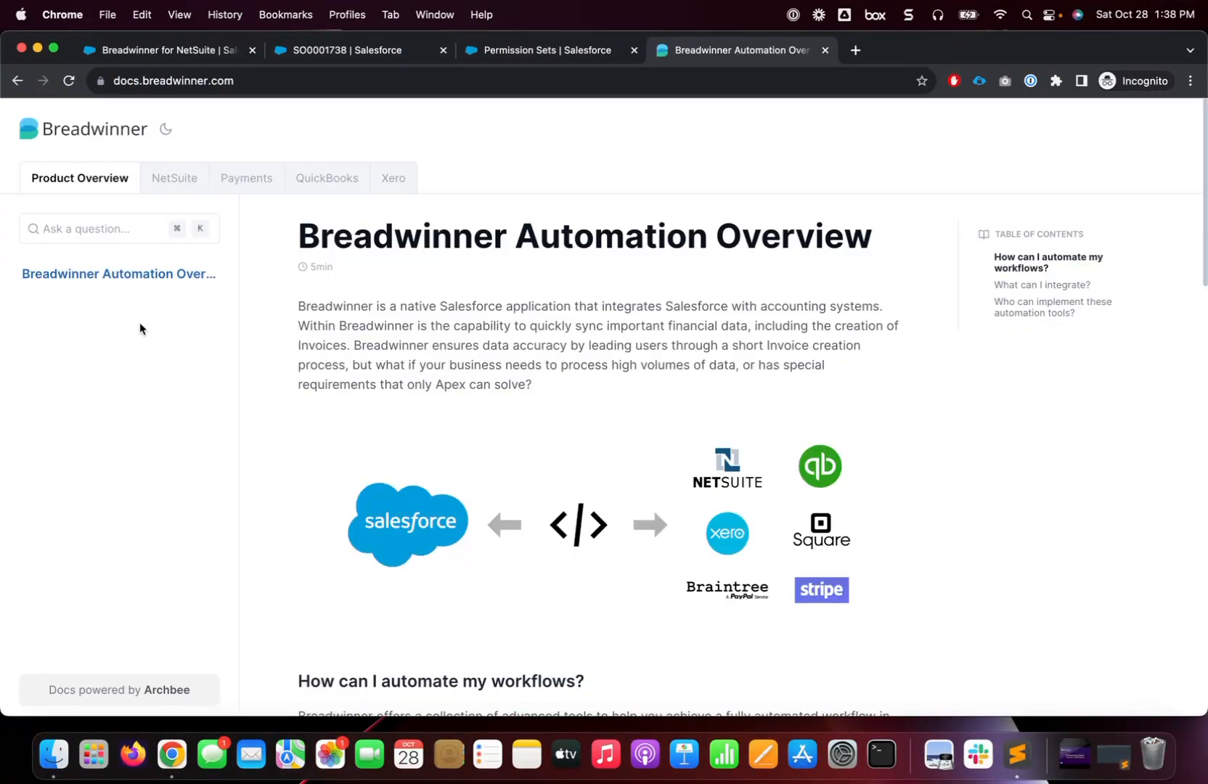
pyautogui.click(187, 182)
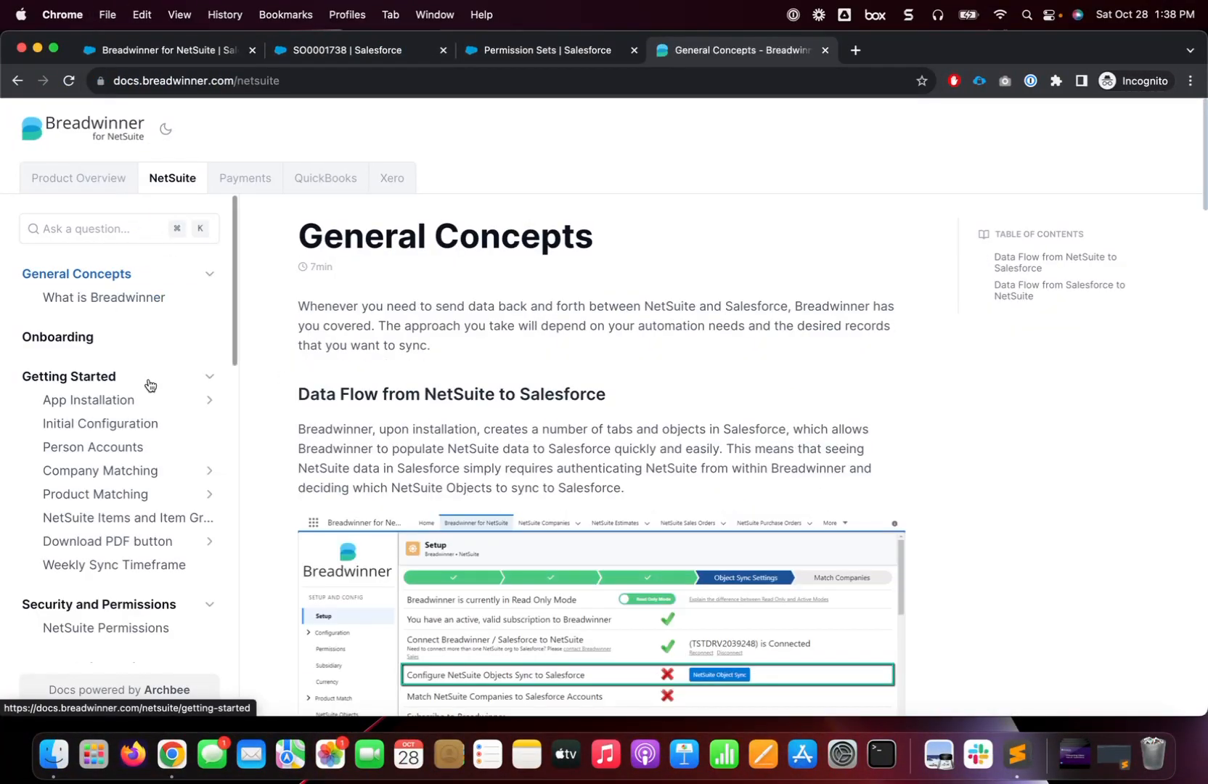
pyautogui.scroll(-5, 149, 385)
pyautogui.scroll(-1, 148, 385)
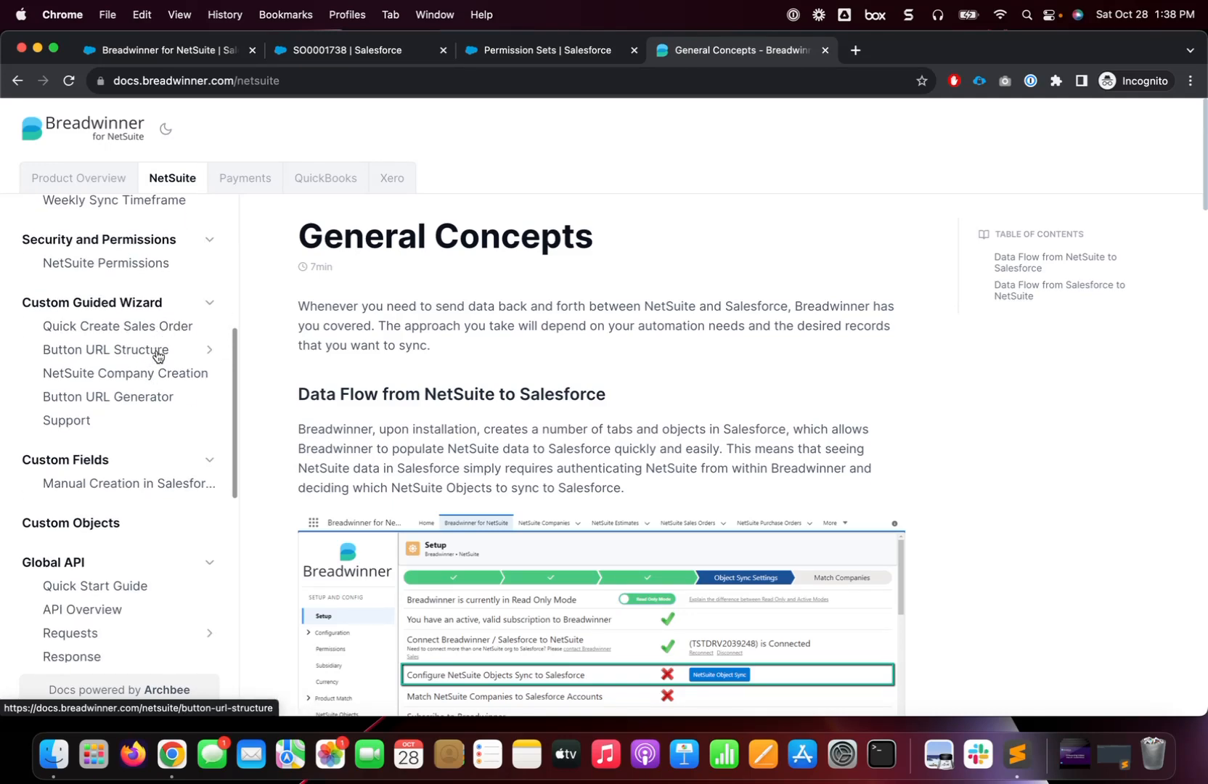
pyautogui.click(158, 356)
pyautogui.click(152, 377)
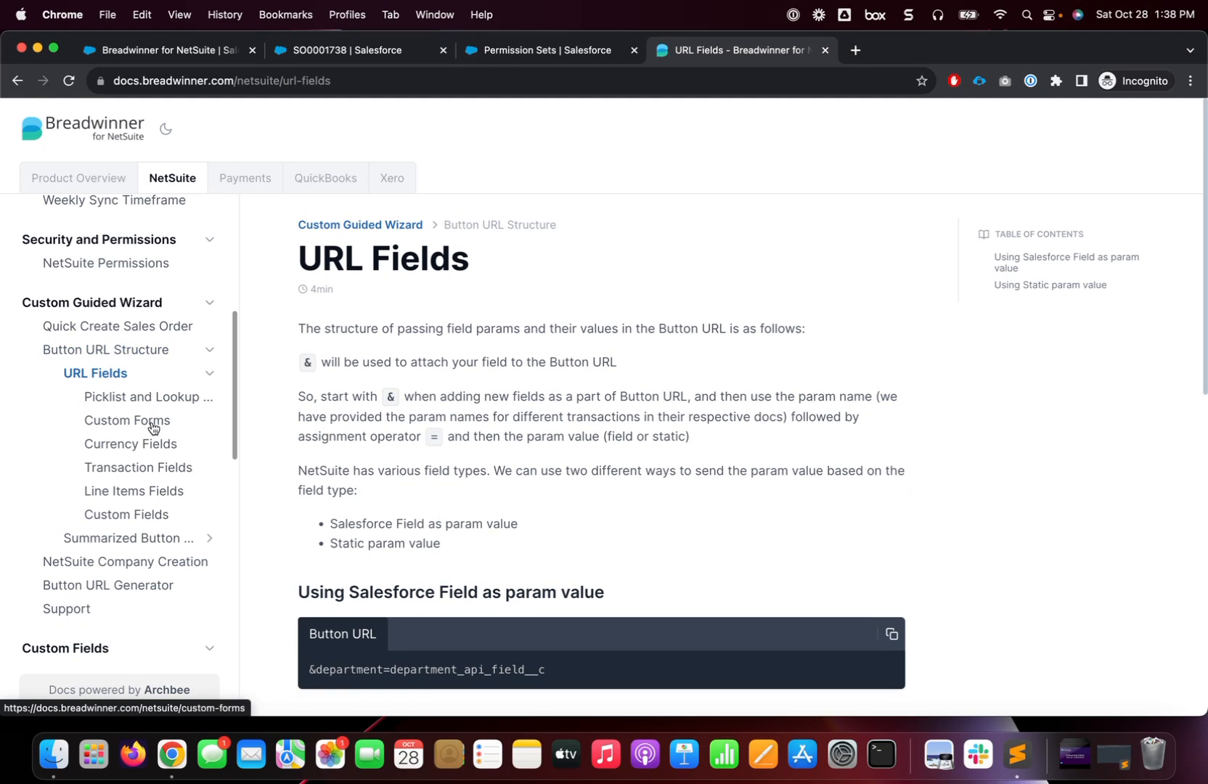
# - Read the Transaction Fields documentation on populating custom transaction fields, including the table of field types and example parameters
pyautogui.click(154, 467)
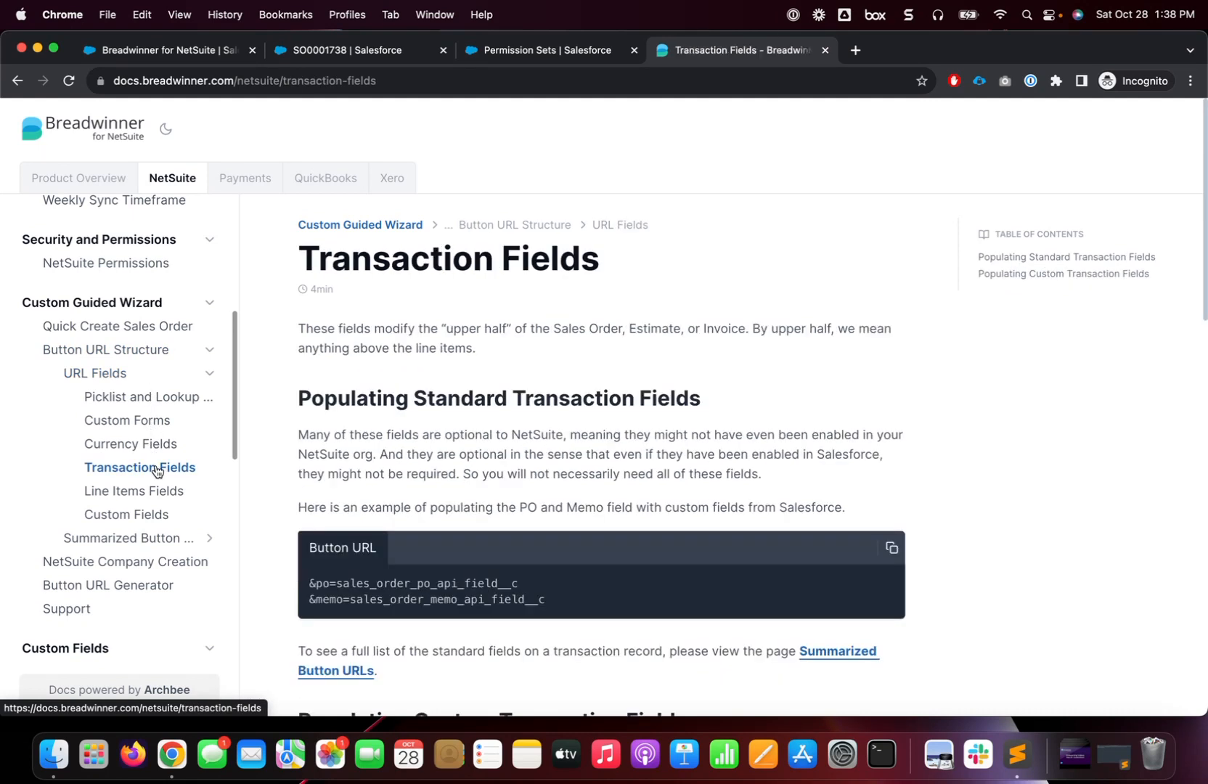
pyautogui.scroll(-5, 432, 450)
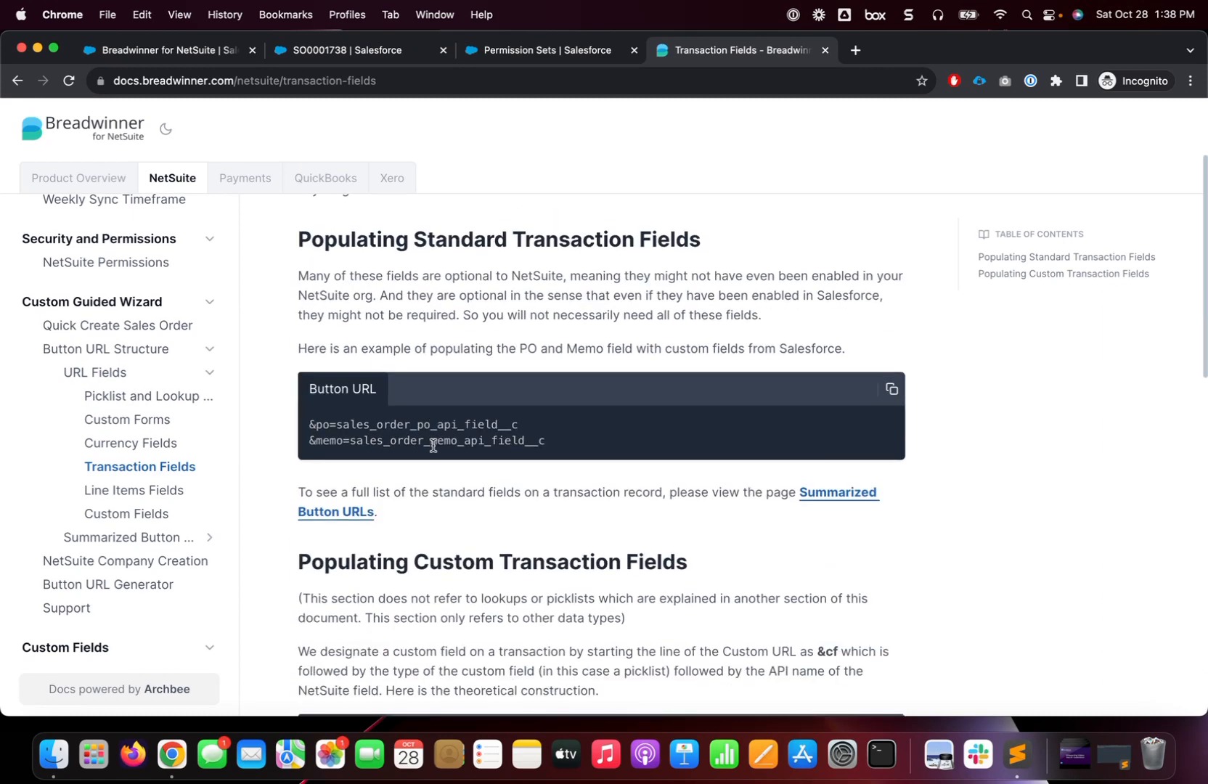
pyautogui.scroll(-3, 433, 450)
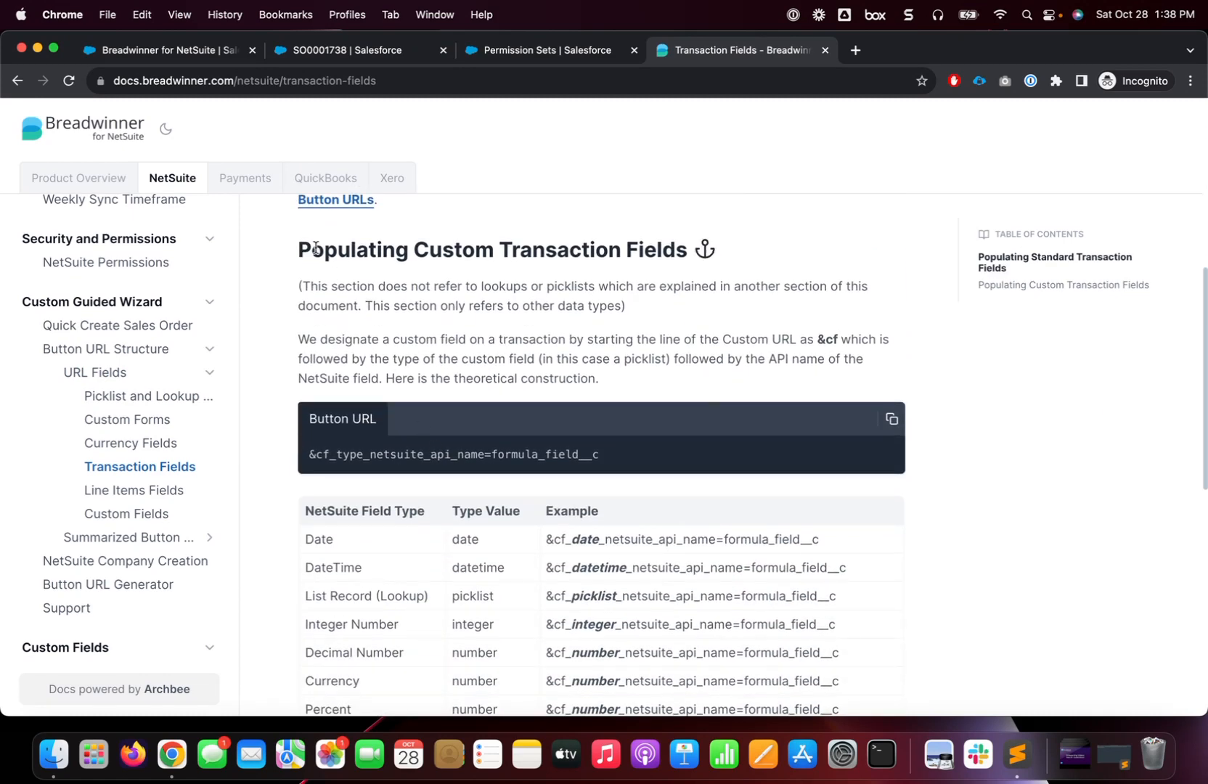
pyautogui.moveTo(299, 249); pyautogui.dragTo(646, 377)
pyautogui.scroll(-3, 647, 378)
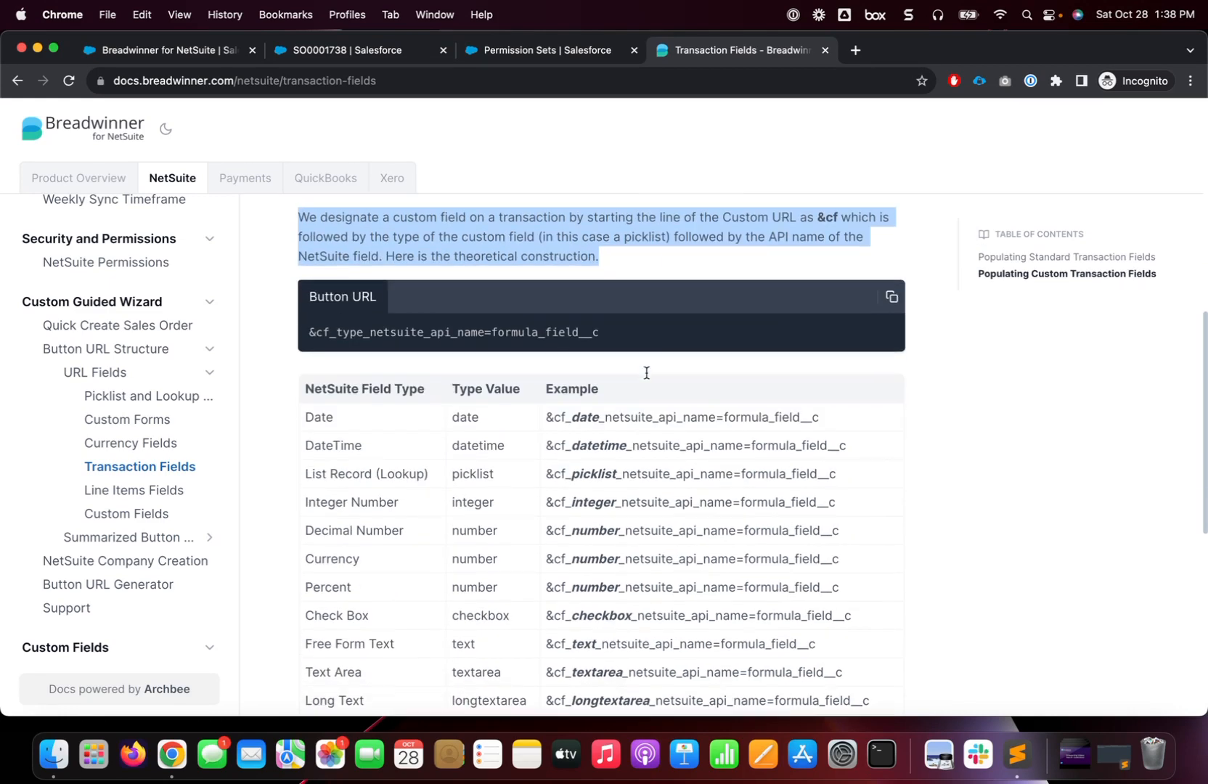
# - Review the Line Items Fields documentation, from populating custom line item fields to populating line items from originating record fields
pyautogui.click(151, 492)
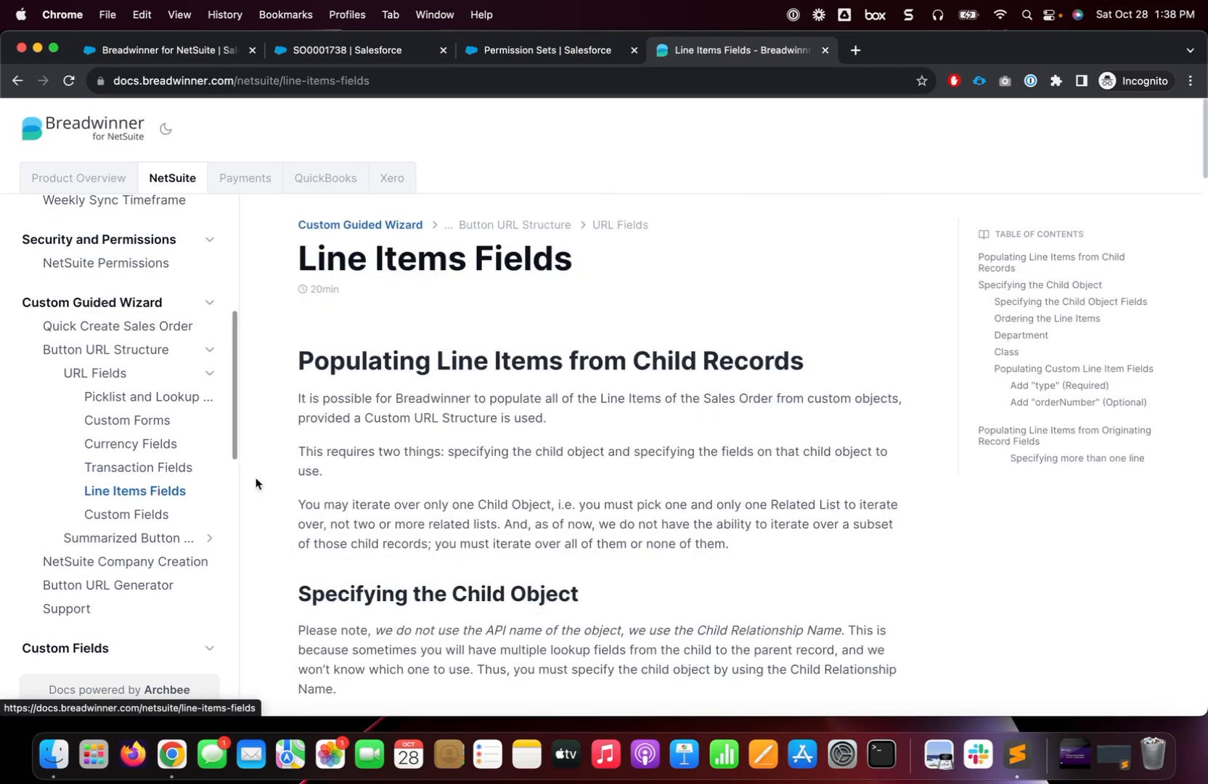
pyautogui.scroll(-5, 560, 484)
pyautogui.scroll(-12, 560, 485)
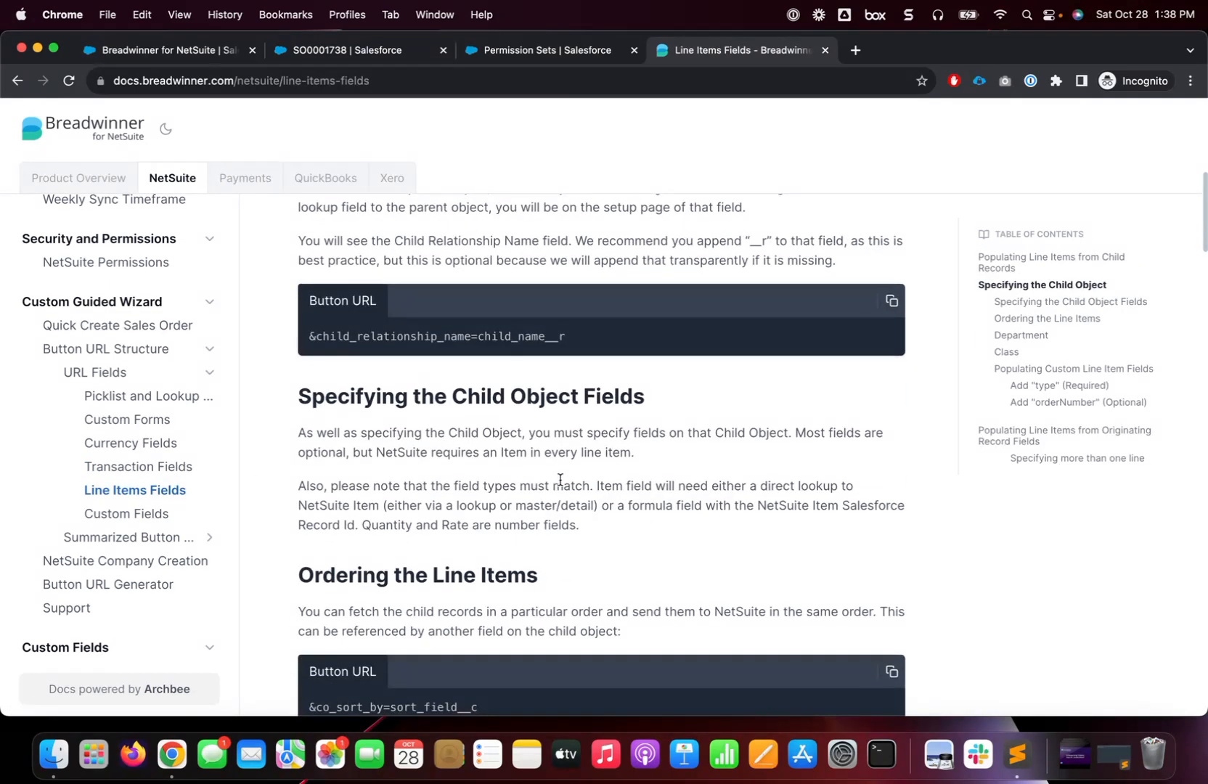
pyautogui.scroll(-15, 560, 485)
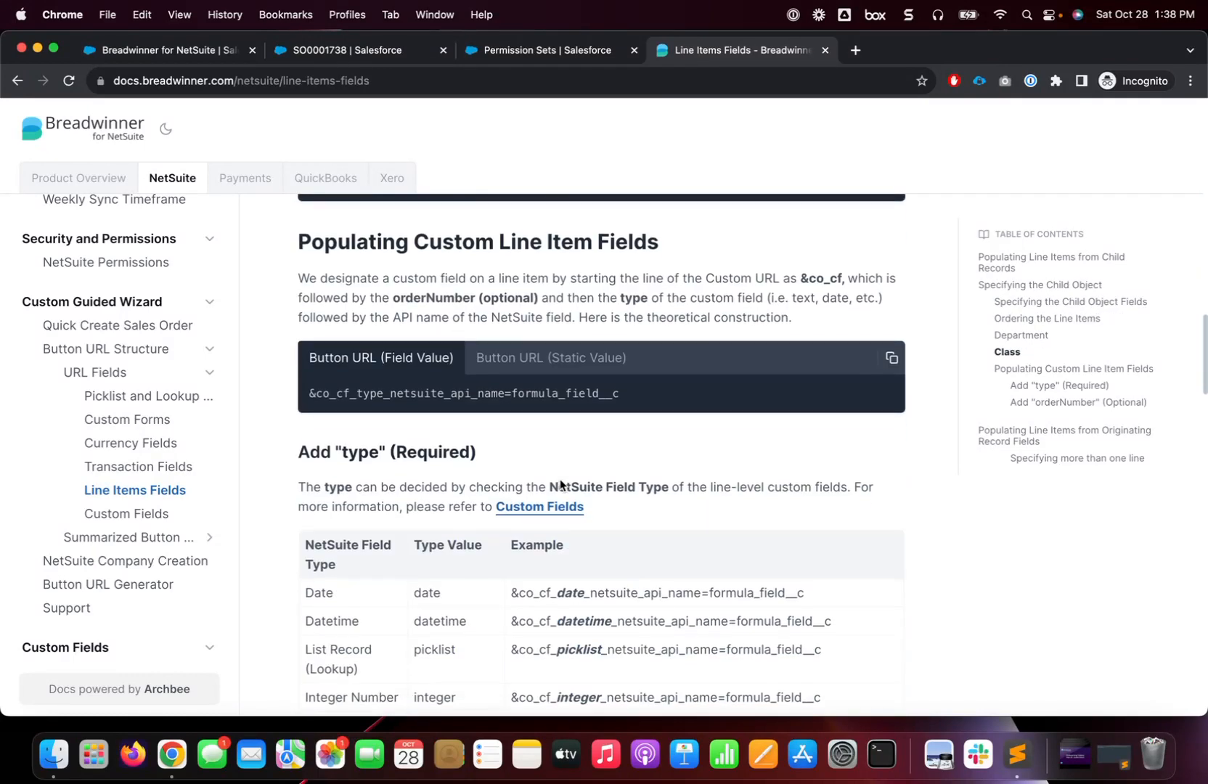
pyautogui.scroll(-15, 560, 481)
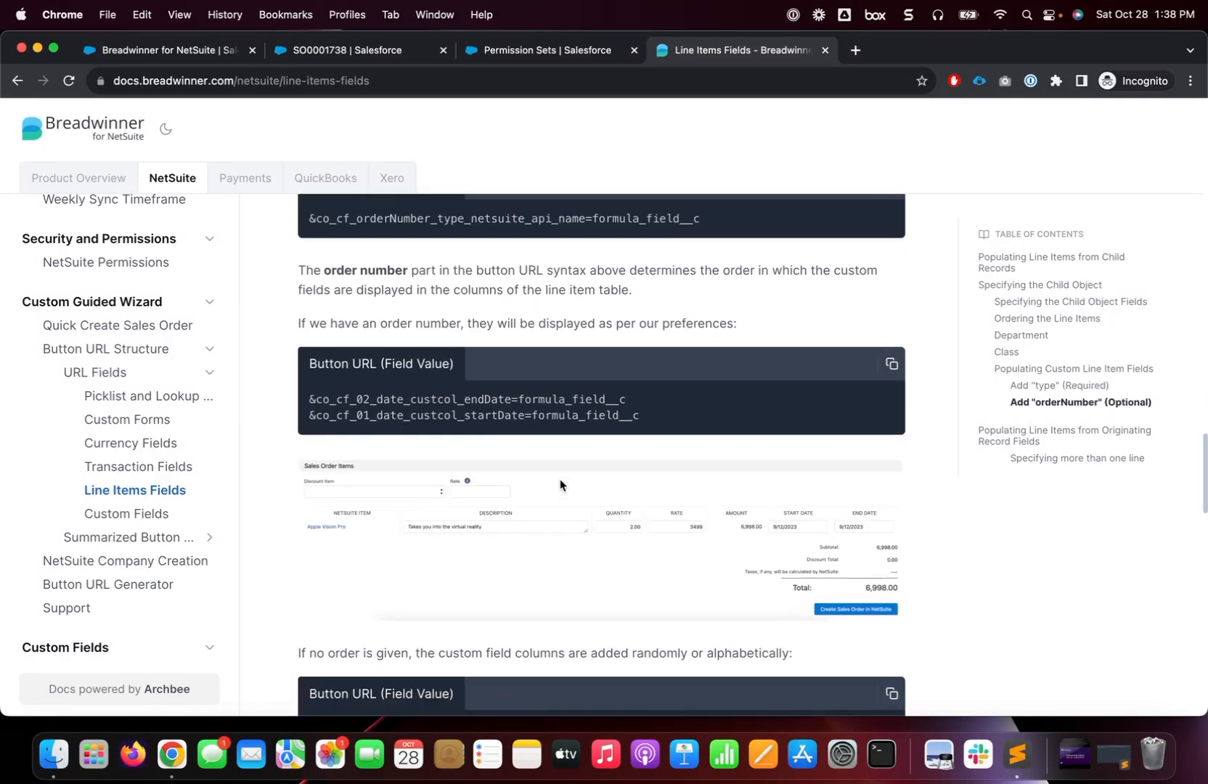
pyautogui.scroll(-15, 560, 484)
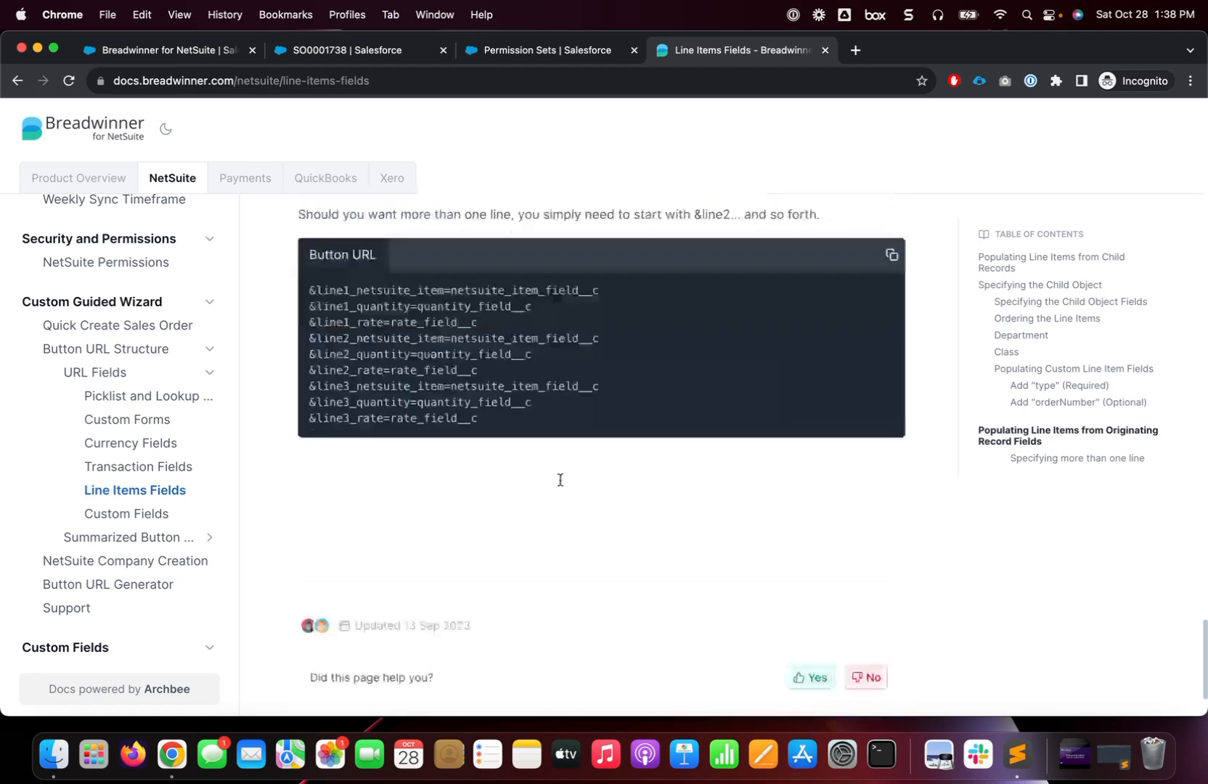
pyautogui.scroll(10, 560, 484)
pyautogui.scroll(5, 560, 485)
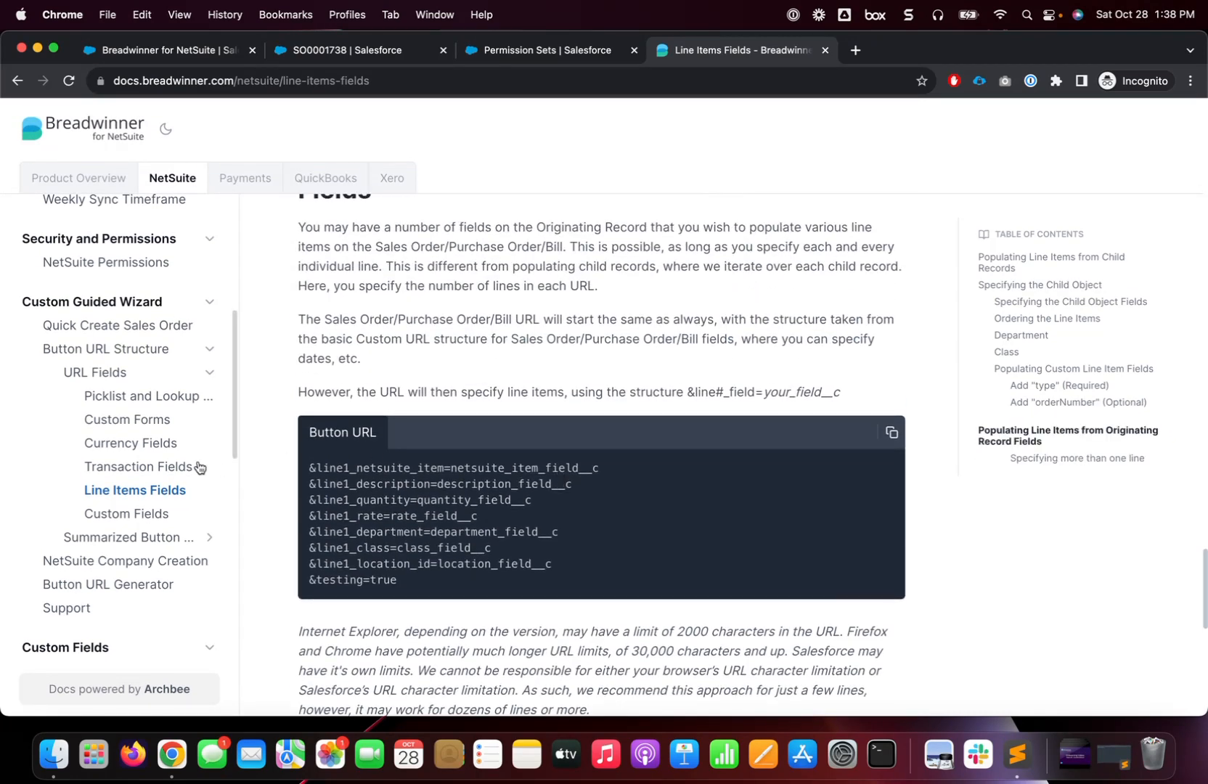
# - Skim the URL Fields documentation page on Custom Fields, covering custom transaction and line item fields, and return to its cURL section
pyautogui.click(135, 517)
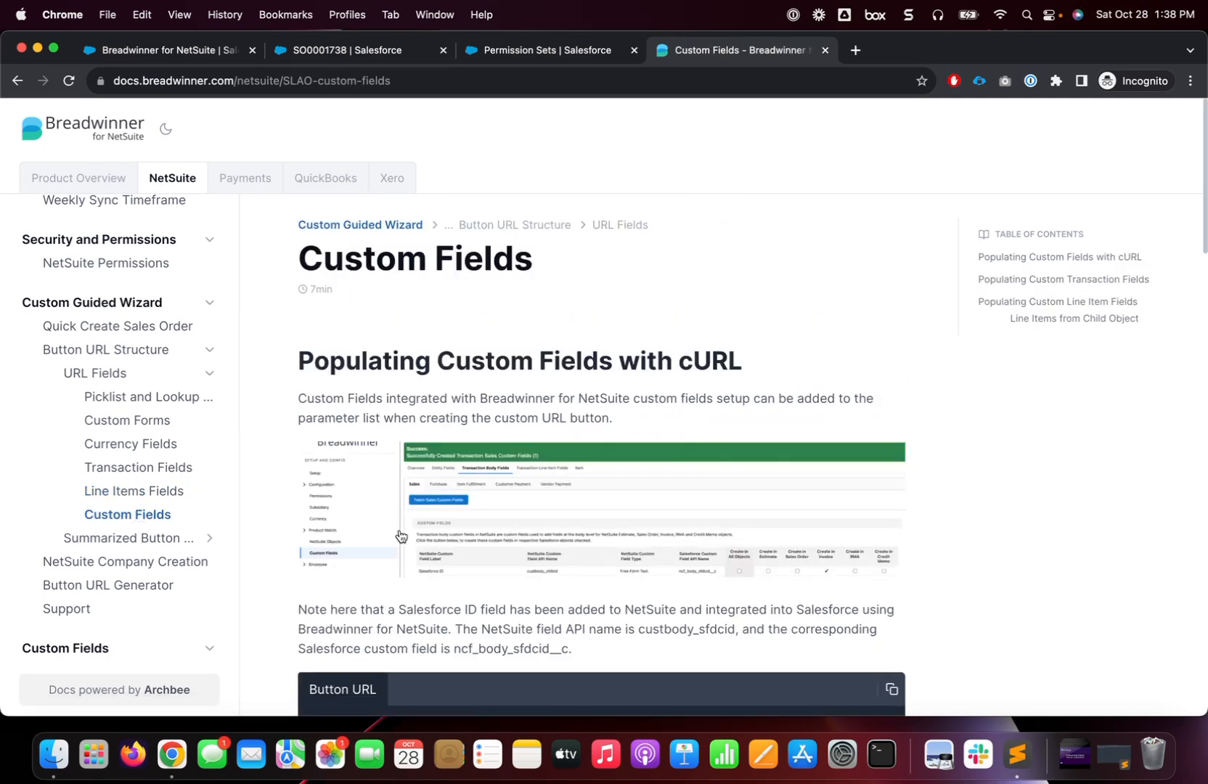
pyautogui.scroll(-15, 399, 536)
pyautogui.scroll(-3, 399, 536)
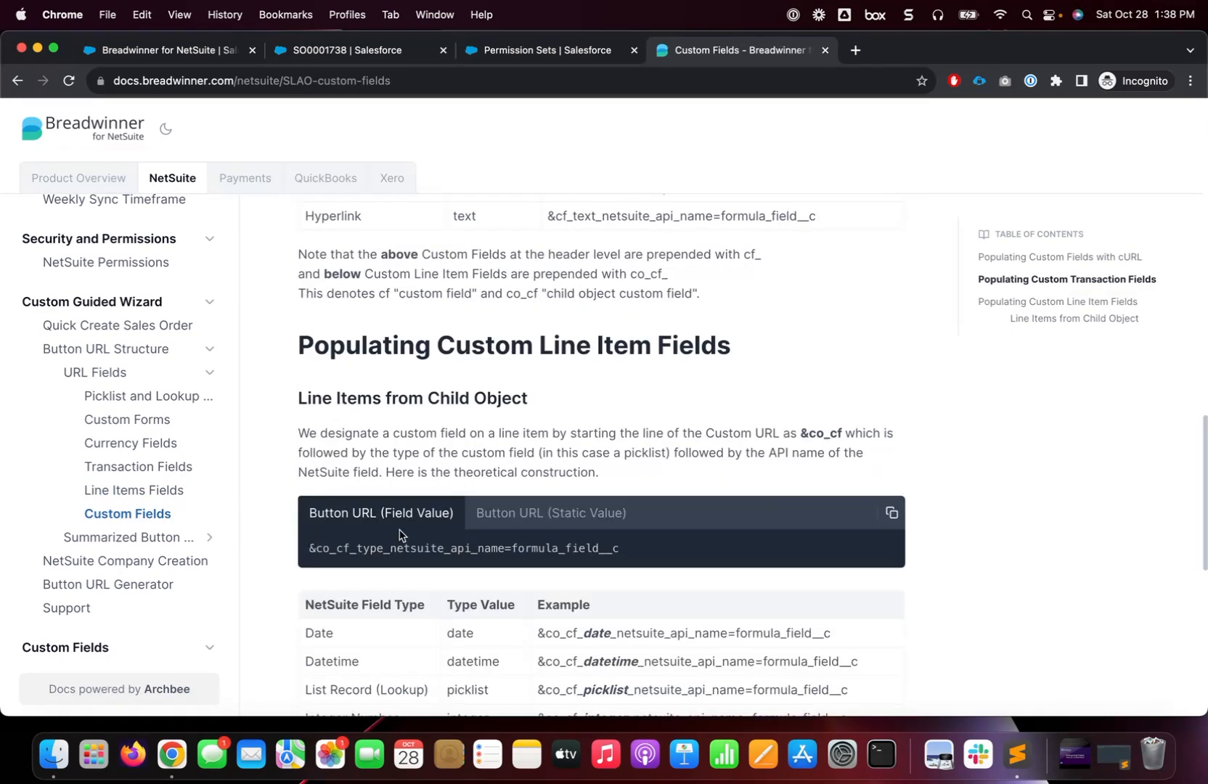
pyautogui.scroll(10, 398, 536)
pyautogui.scroll(5, 403, 542)
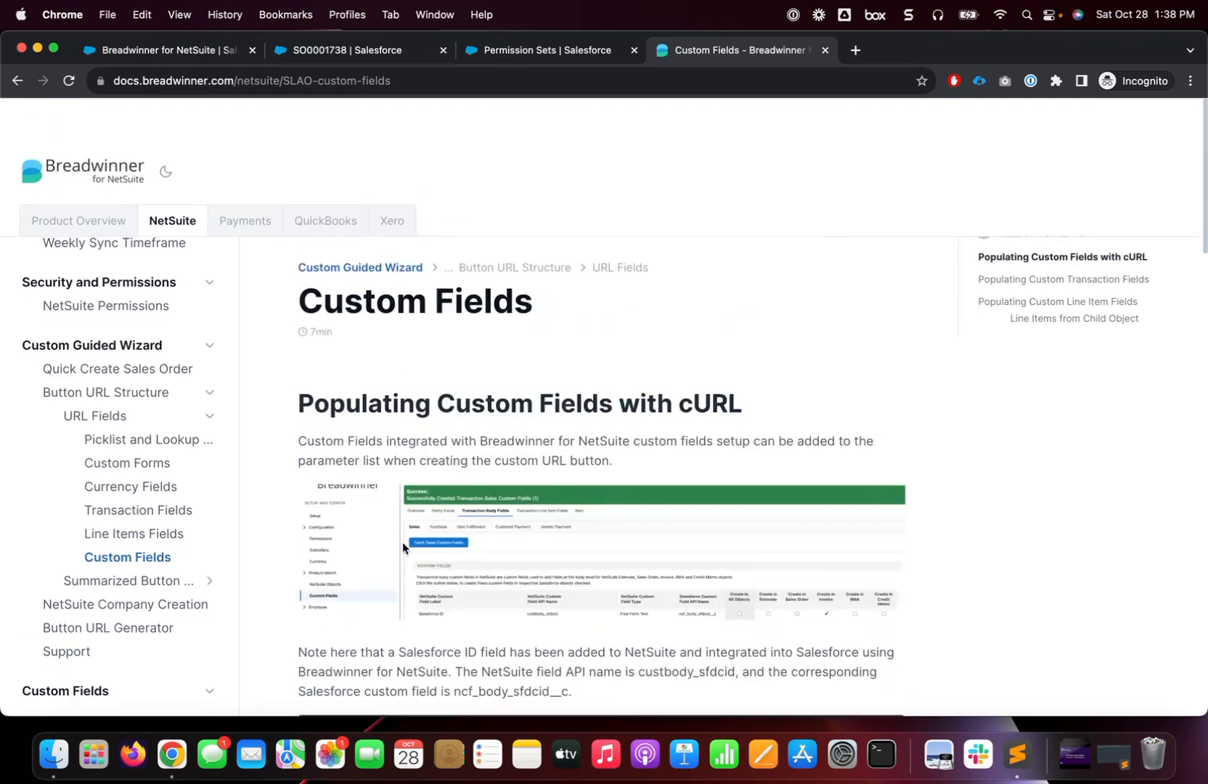
pyautogui.scroll(-1, 403, 542)
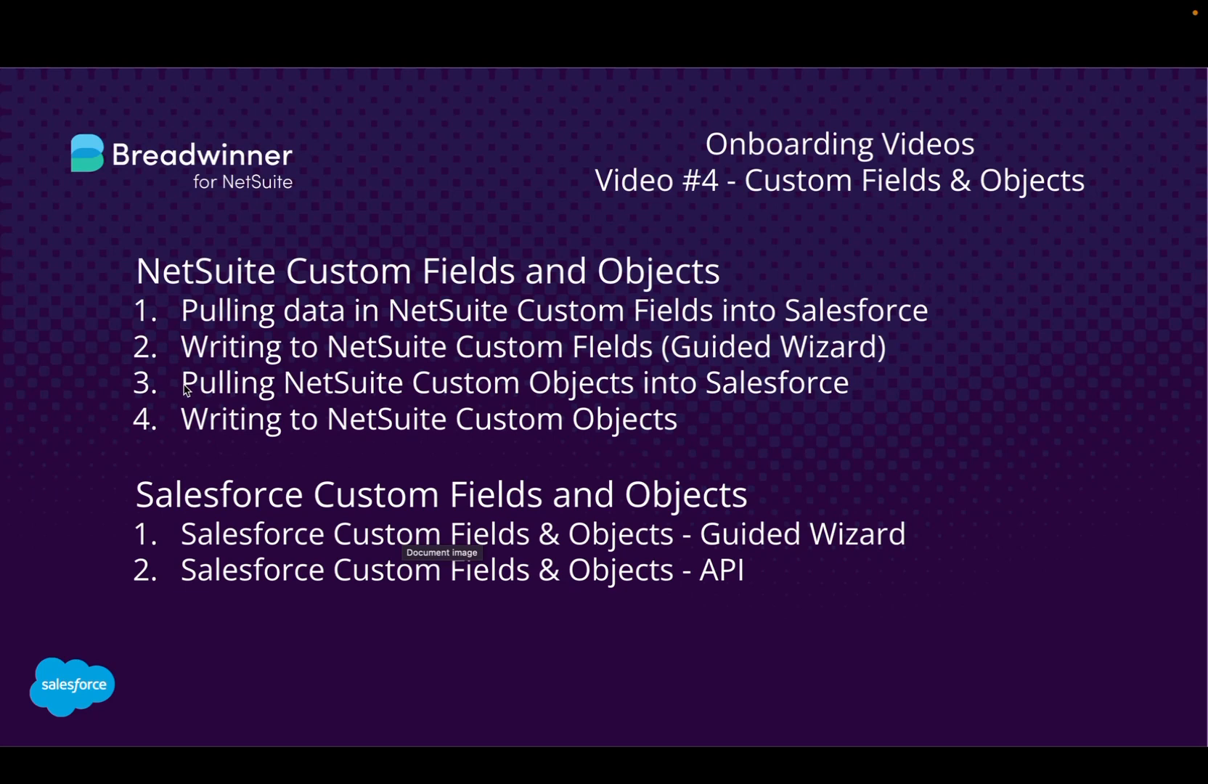
# - Return to the Breadwinner setup page in Salesforce and review the core NetSuite Objects and the additional object pages on offer
pyautogui.hotkey('ctrl', 'Left')
pyautogui.click(189, 53)
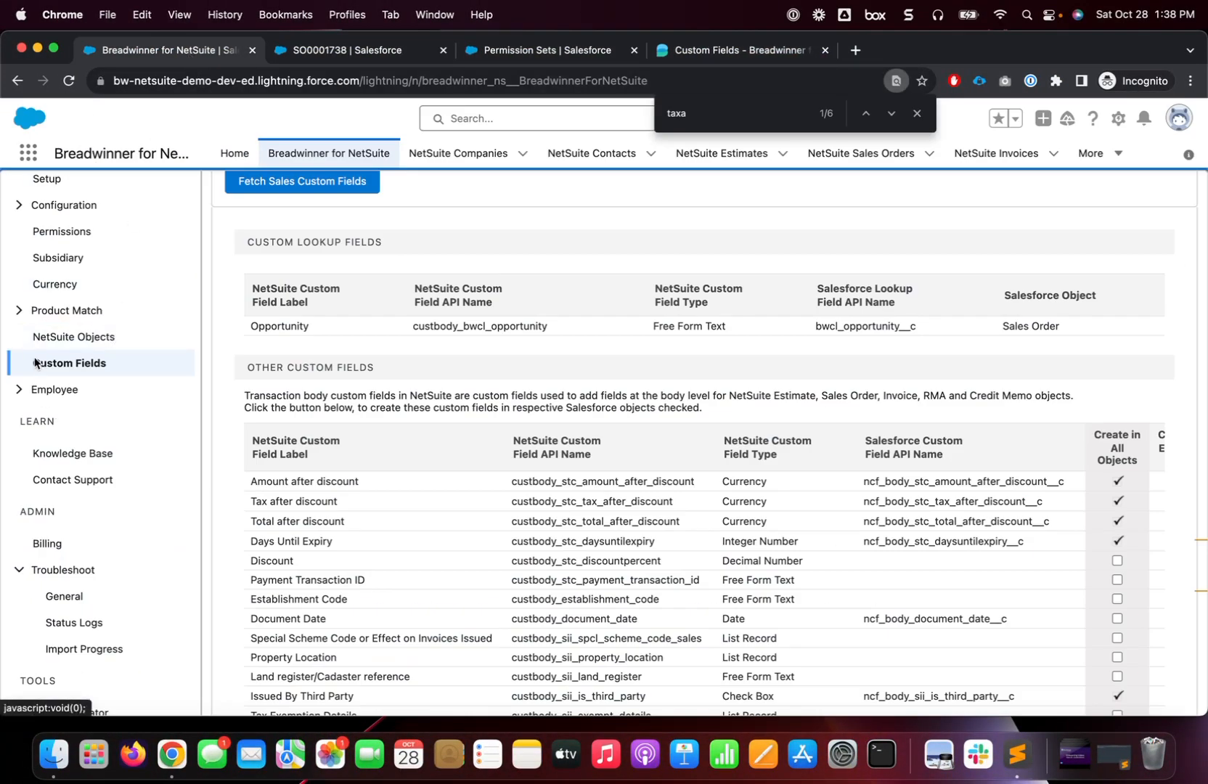
pyautogui.scroll(3, 60, 340)
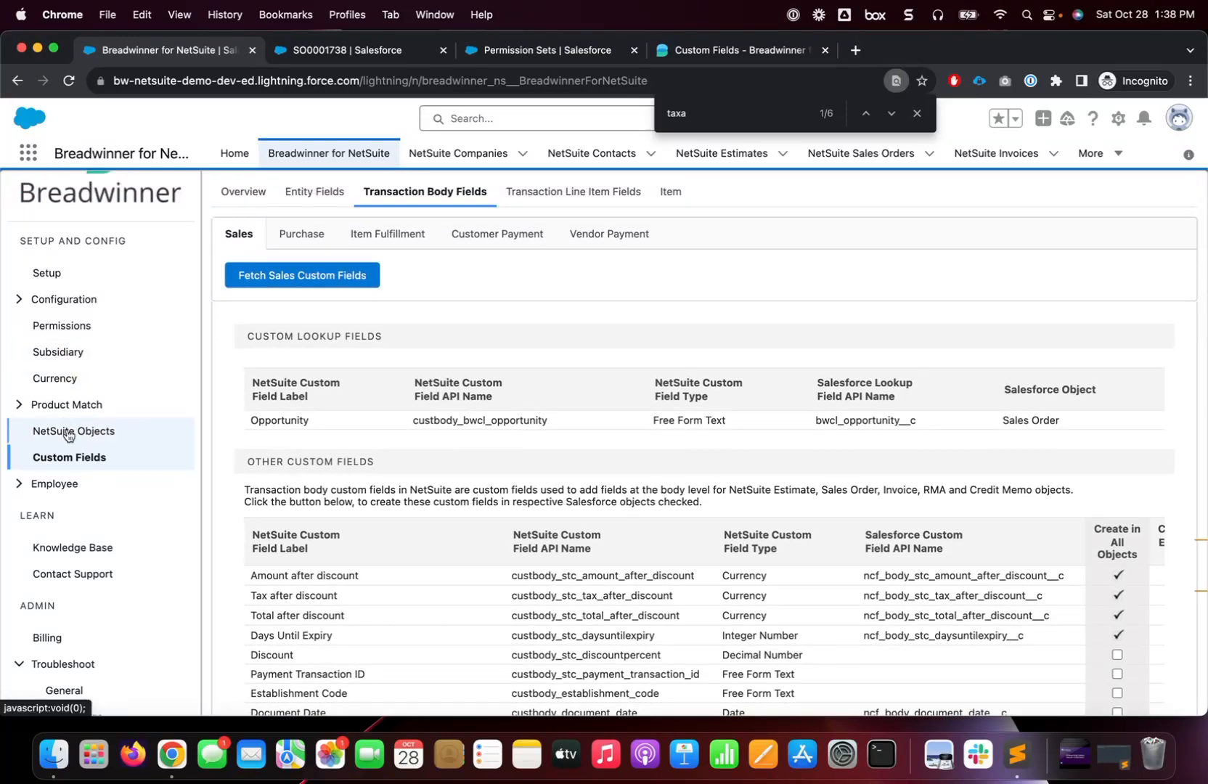
pyautogui.click(76, 431)
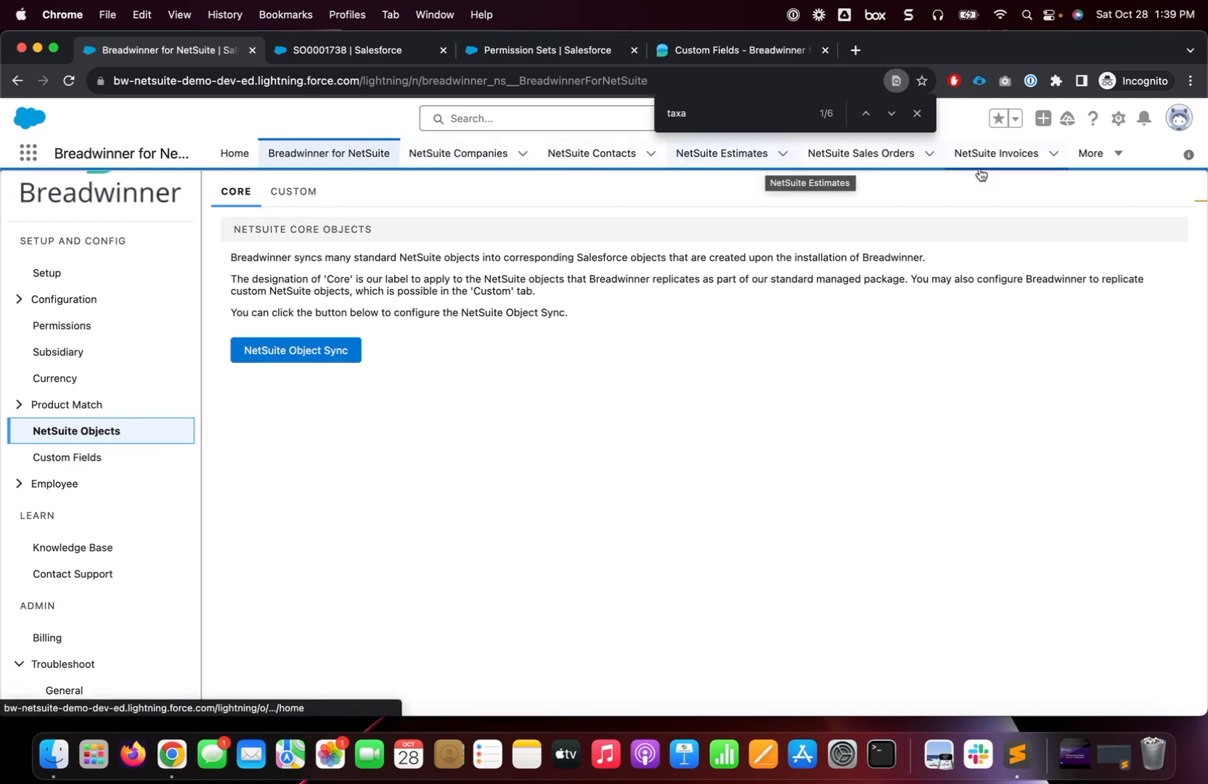
pyautogui.click(1113, 153)
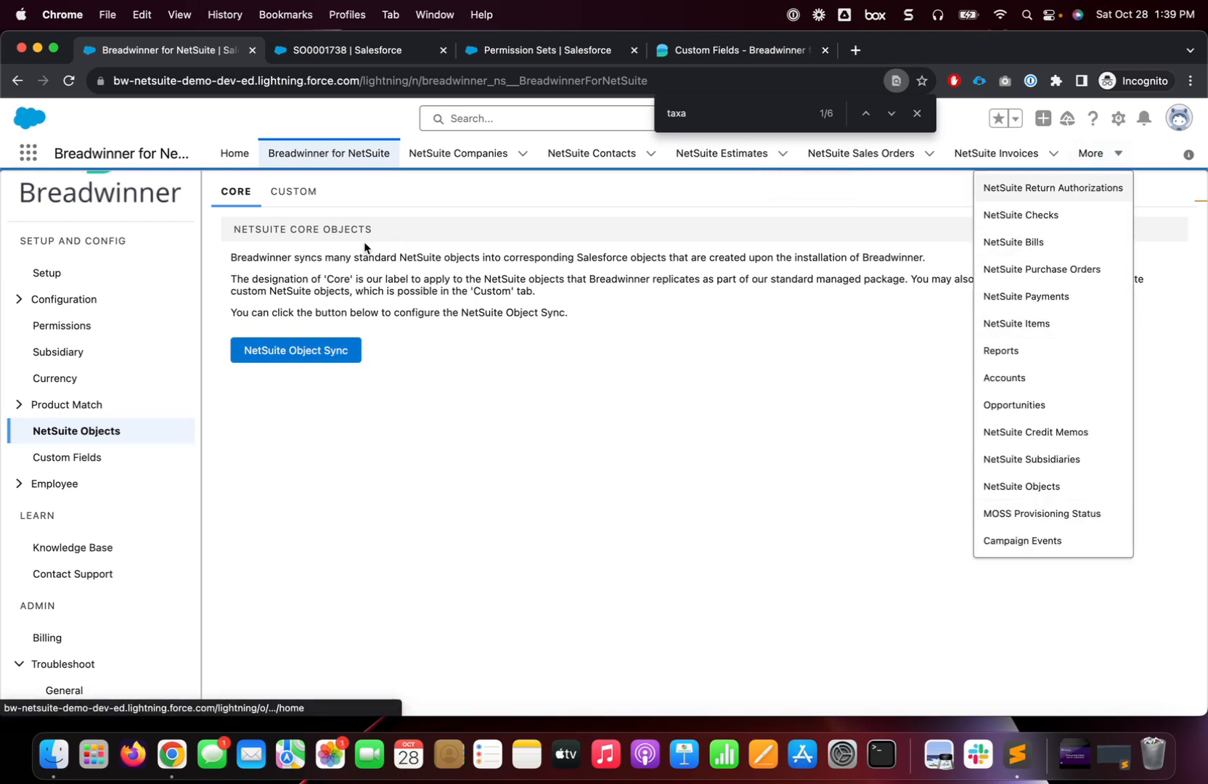
# - Review the custom NetSuite objects' sync configuration and examine the nco prefix in MOSS Provisioning Status's Salesforce API name
pyautogui.click(293, 193)
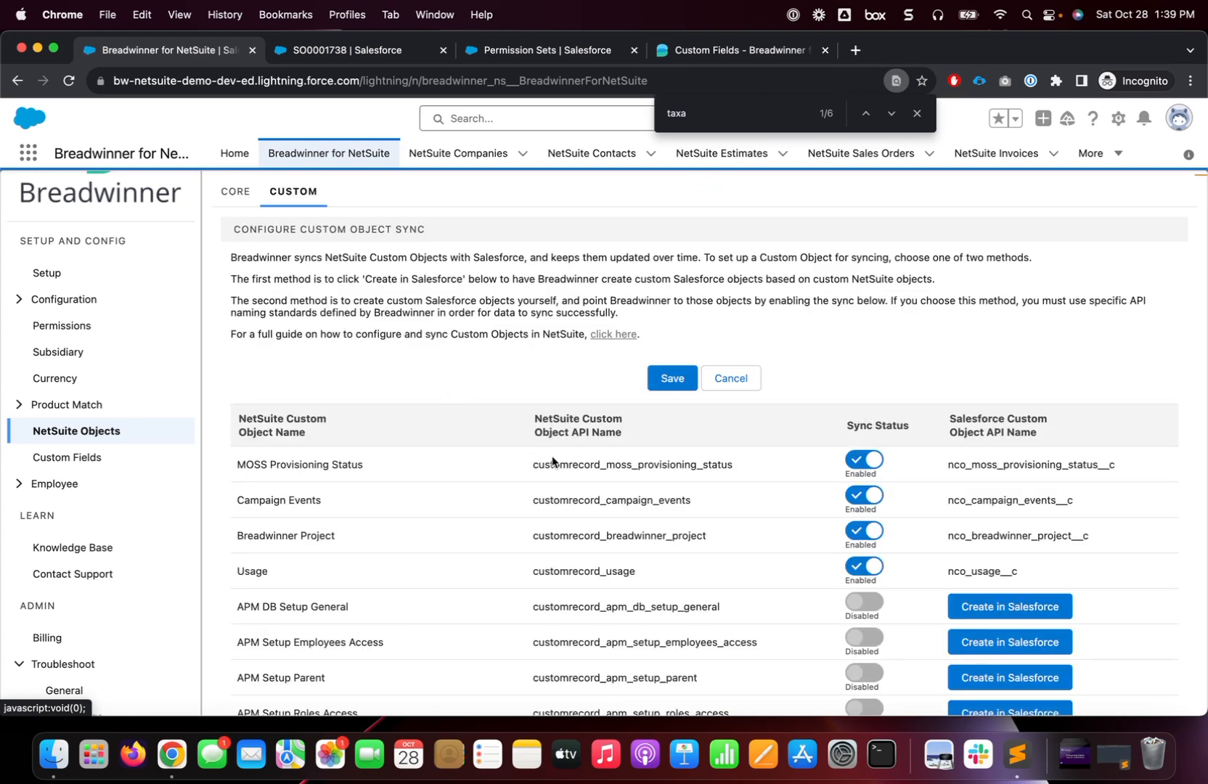
pyautogui.scroll(-5, 552, 460)
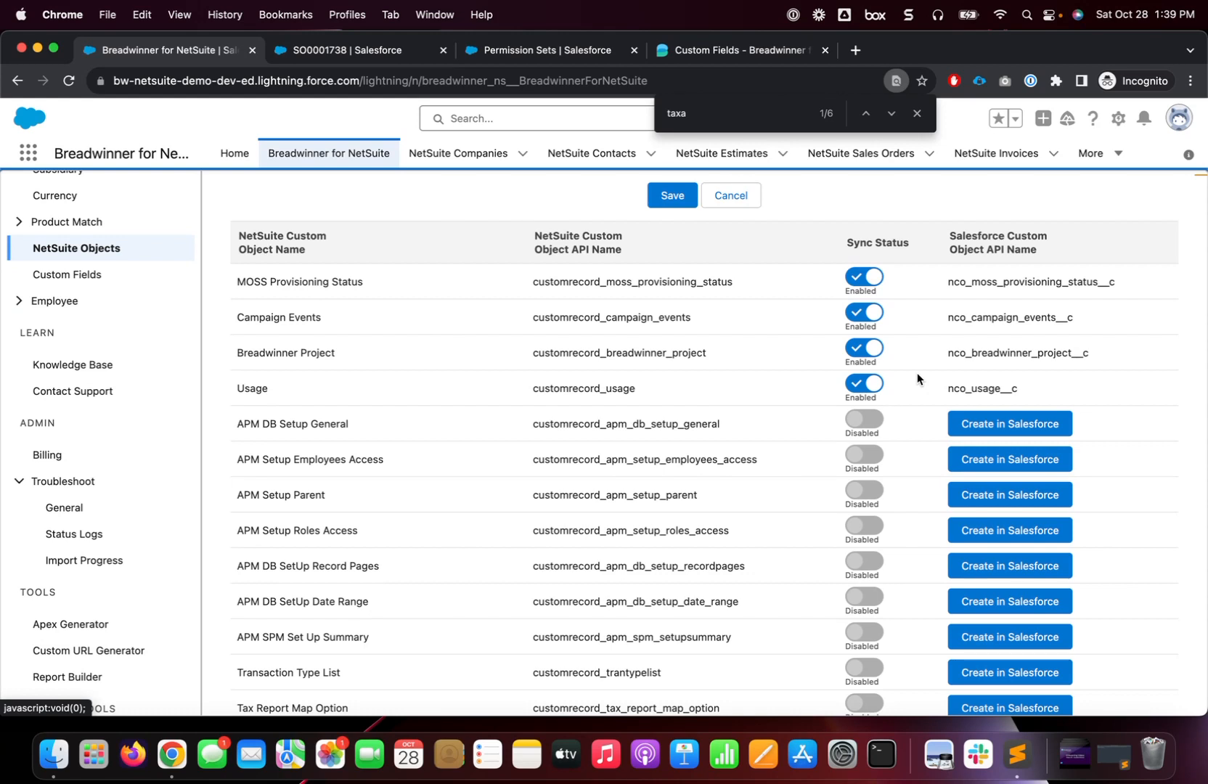
pyautogui.moveTo(948, 282); pyautogui.dragTo(965, 284)
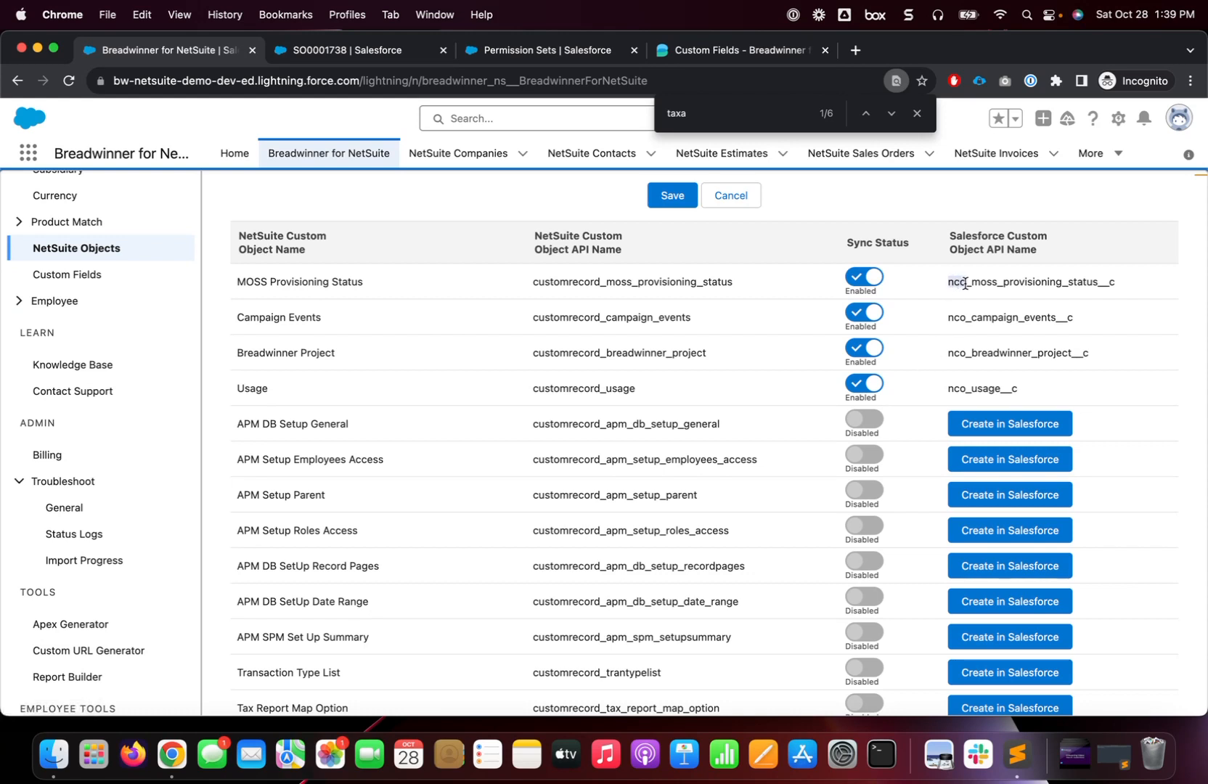
pyautogui.moveTo(966, 284); pyautogui.dragTo(1116, 281)
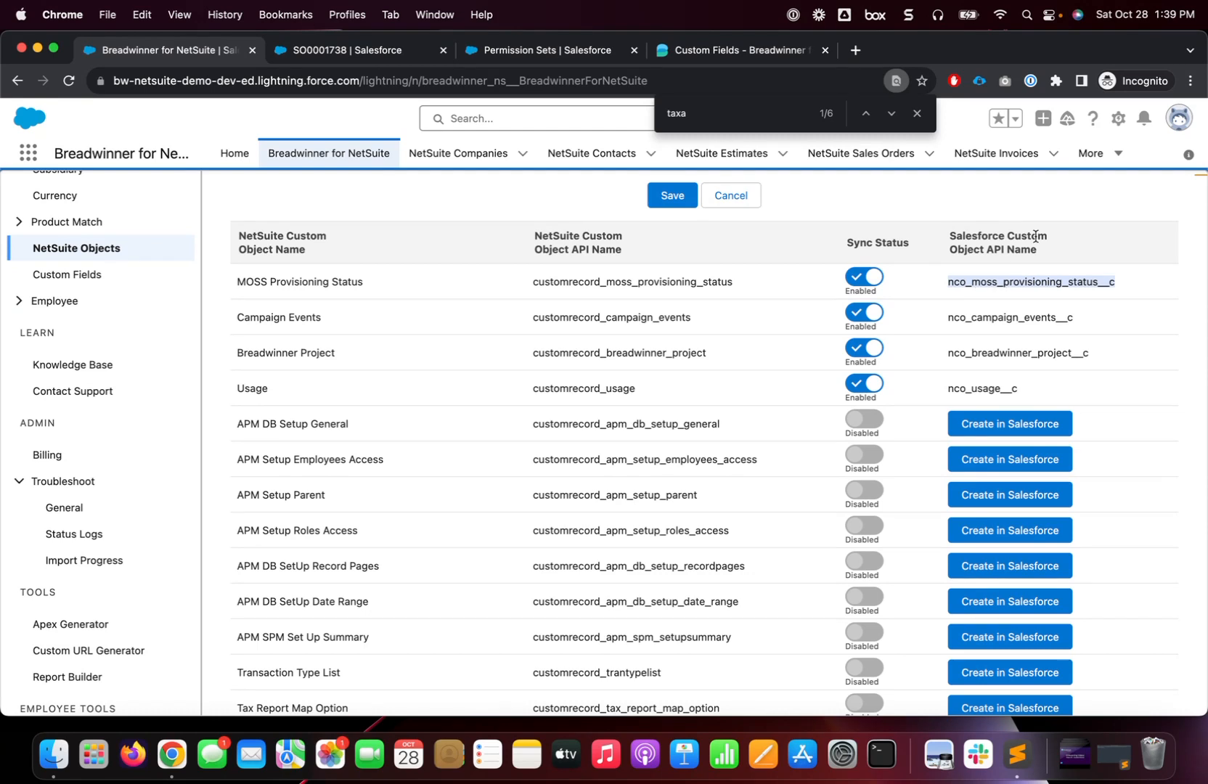
# - List all MOSS Provisioning Status records in Salesforce and examine the details of record 1
pyautogui.click(1117, 155)
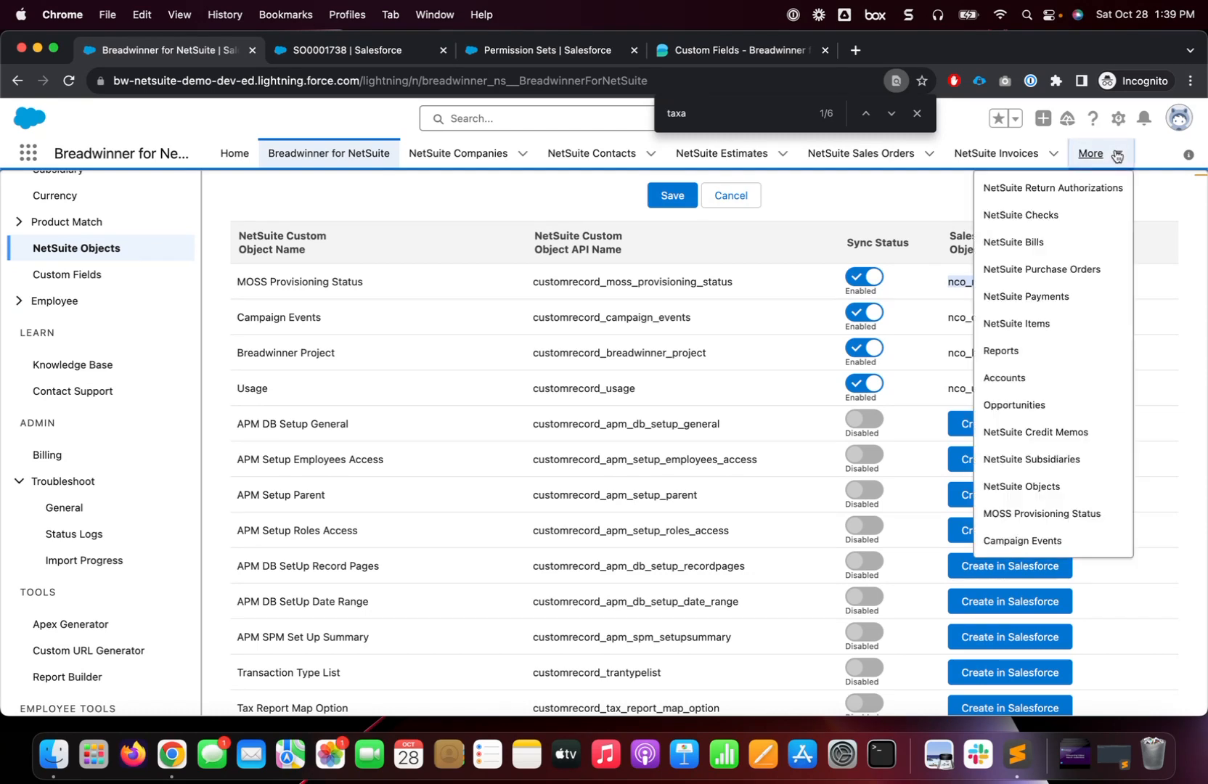
pyautogui.click(1036, 514)
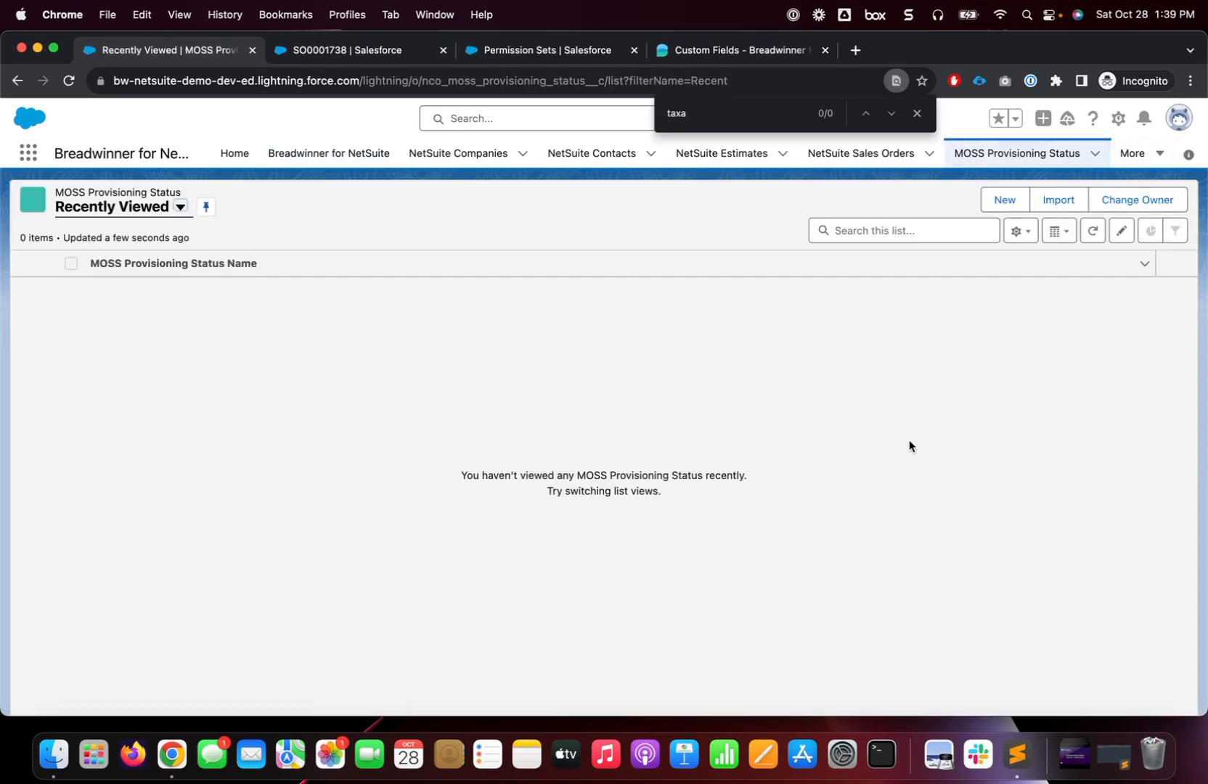
pyautogui.click(178, 207)
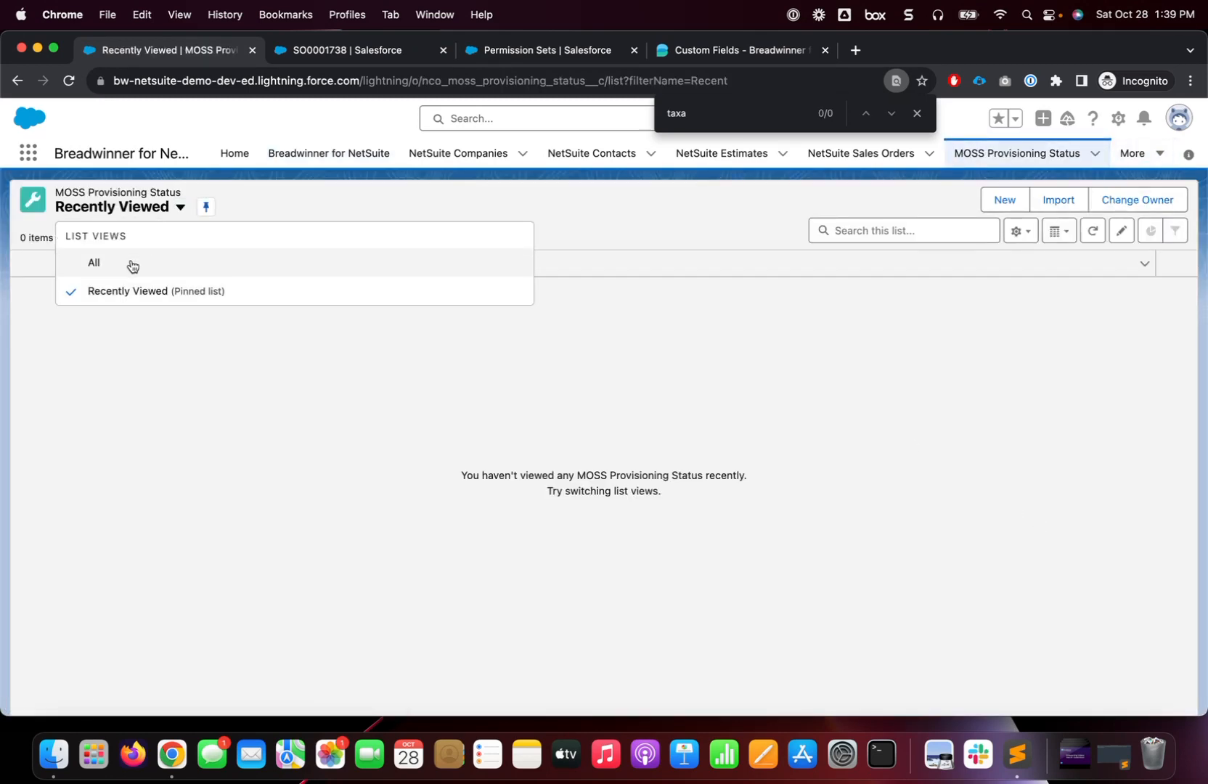
pyautogui.click(130, 262)
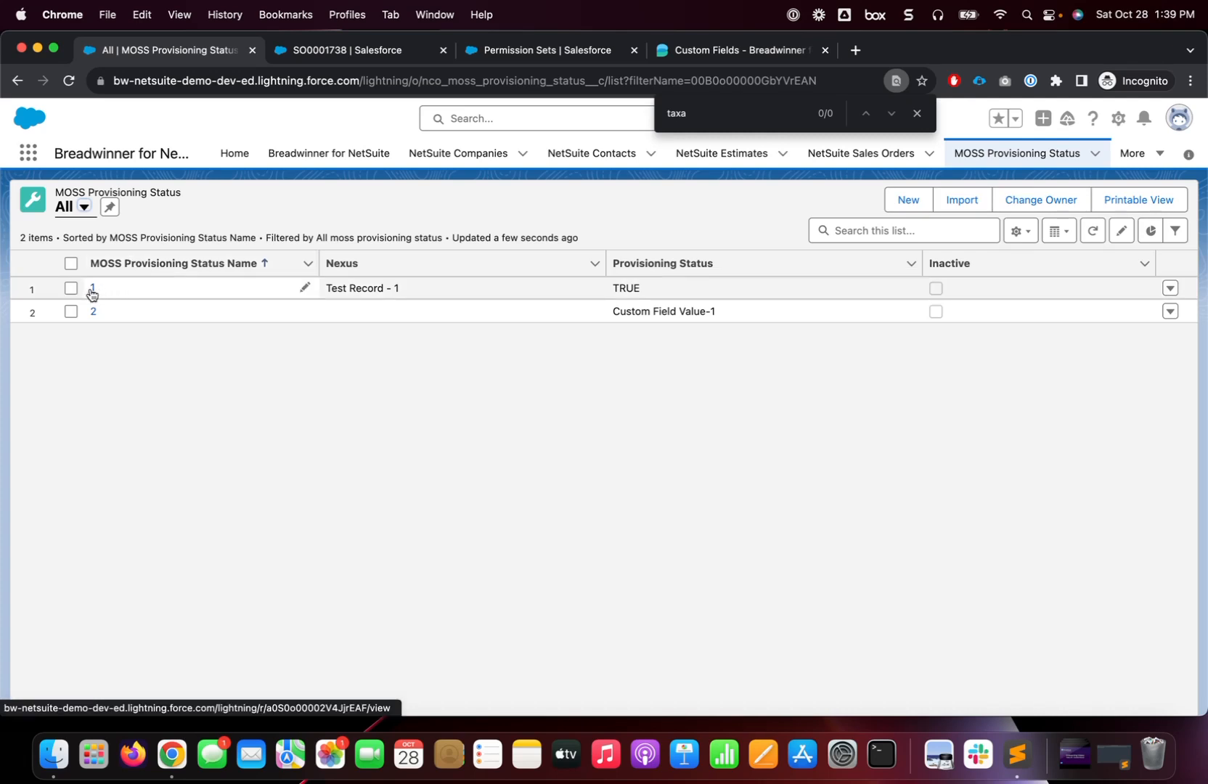
pyautogui.click(92, 289)
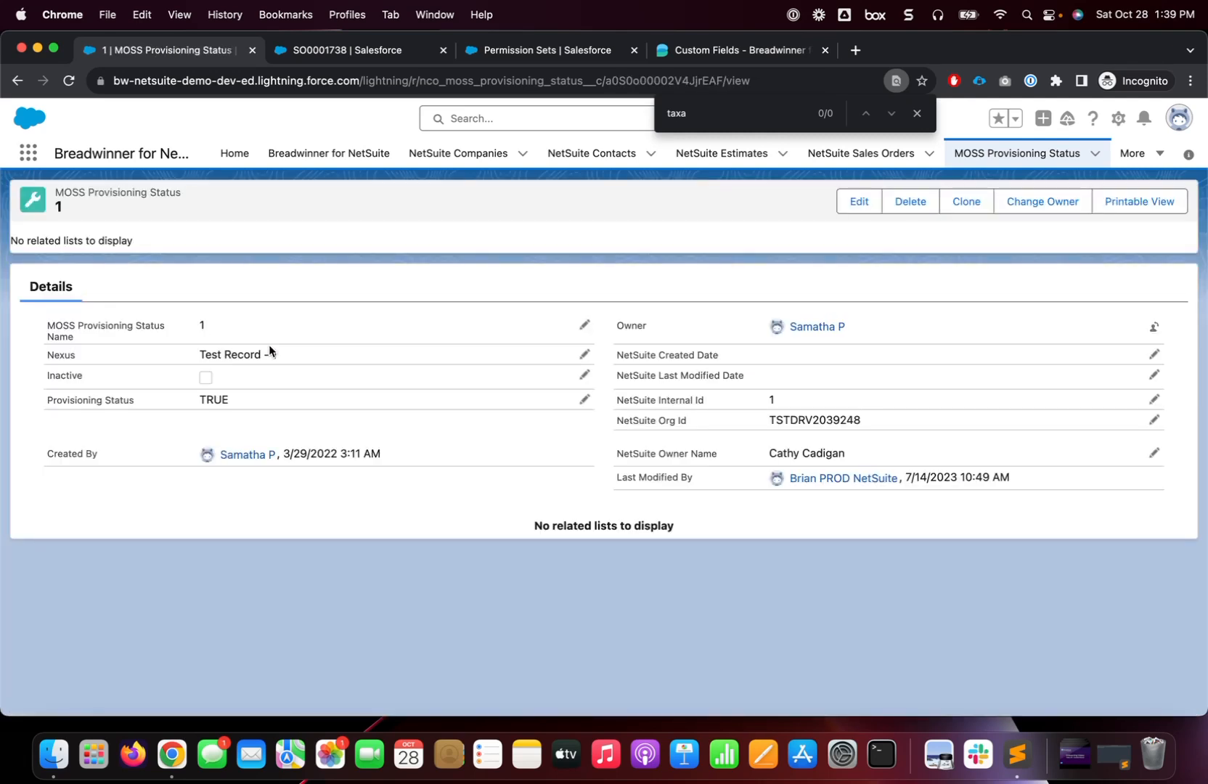
pyautogui.moveTo(193, 194); pyautogui.dragTo(75, 184)
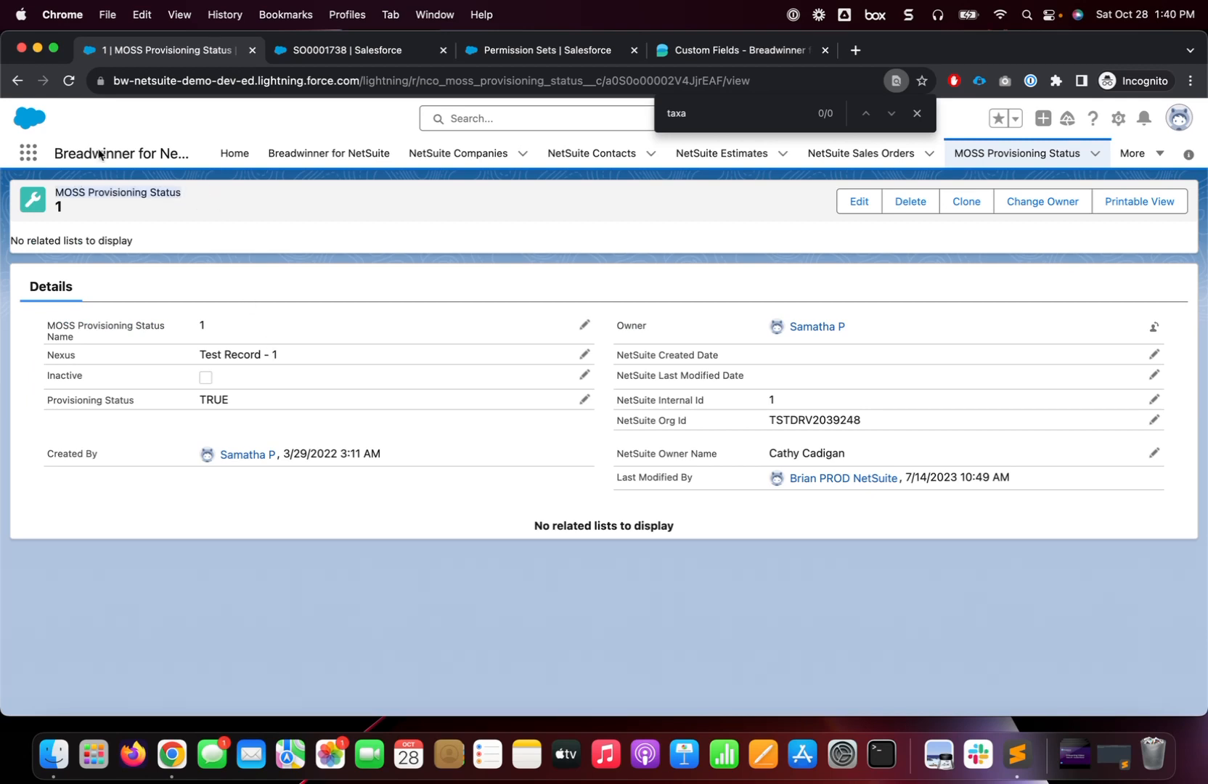
# - Return to Breadwinner's NetSuite Objects setup and review which custom objects can be synced or created in Salesforce
pyautogui.click(352, 157)
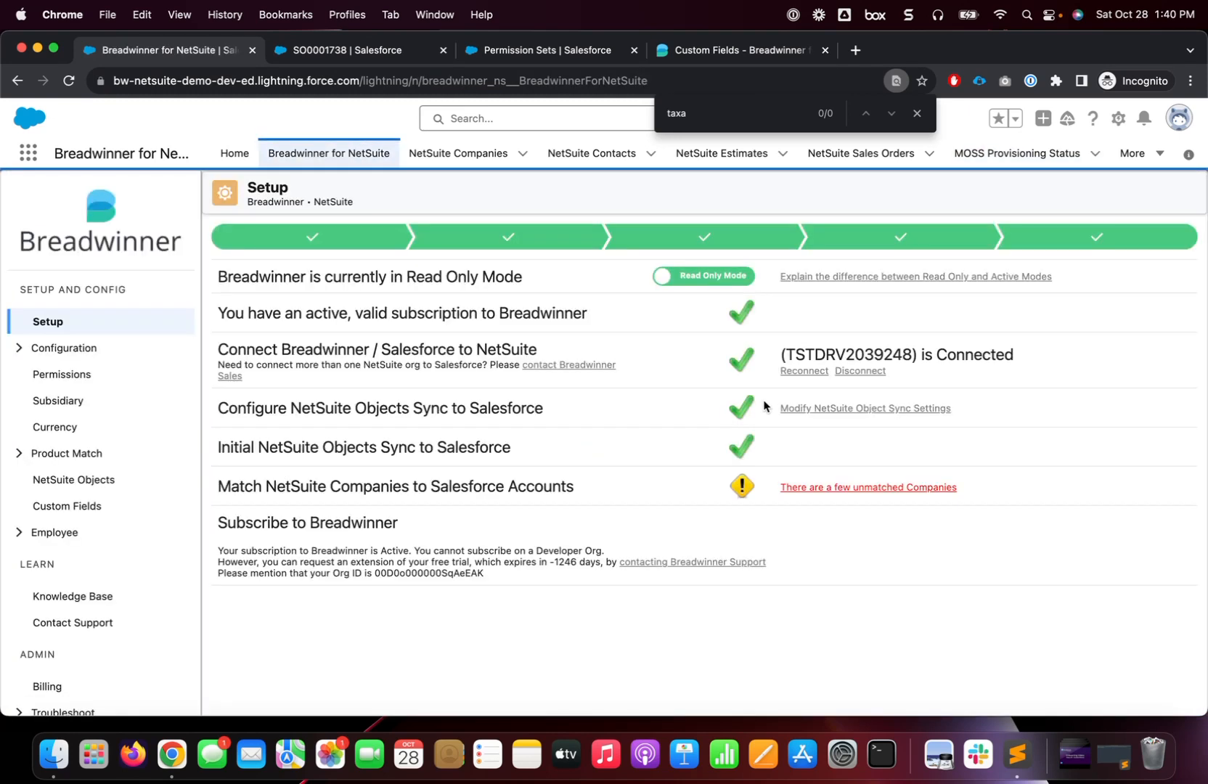
pyautogui.click(76, 485)
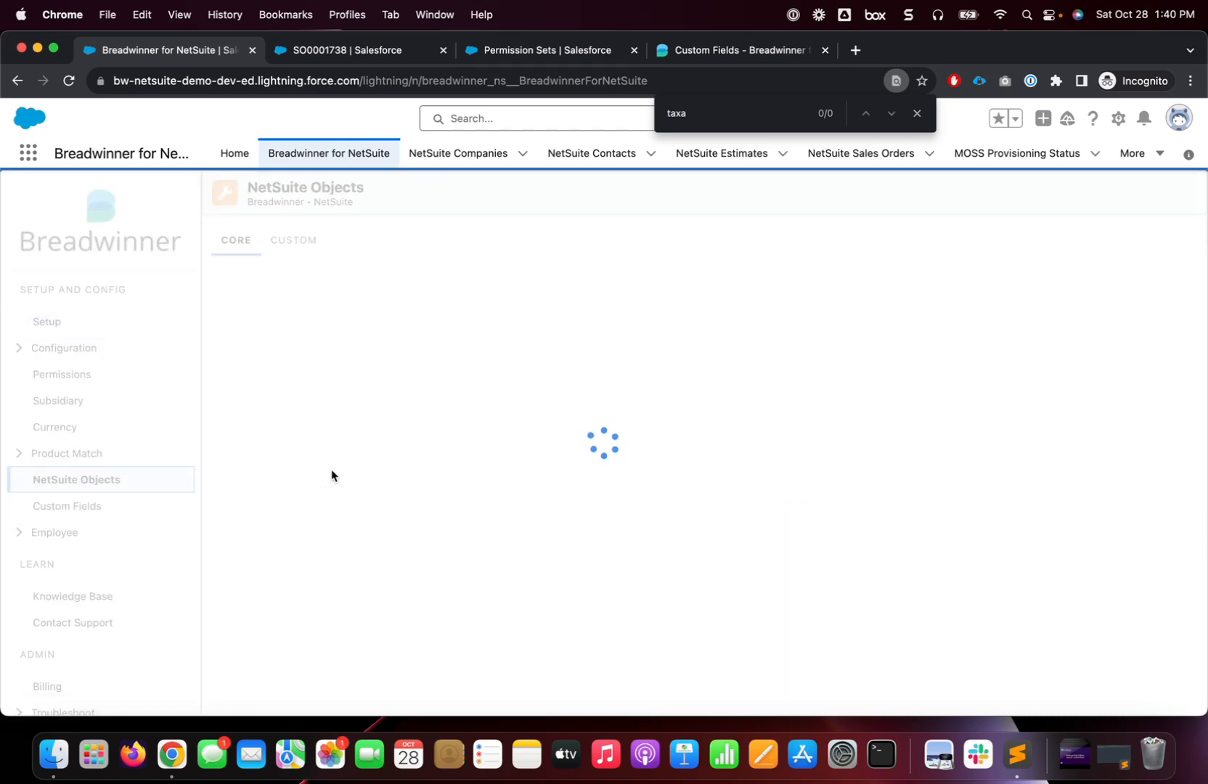
pyautogui.click(290, 244)
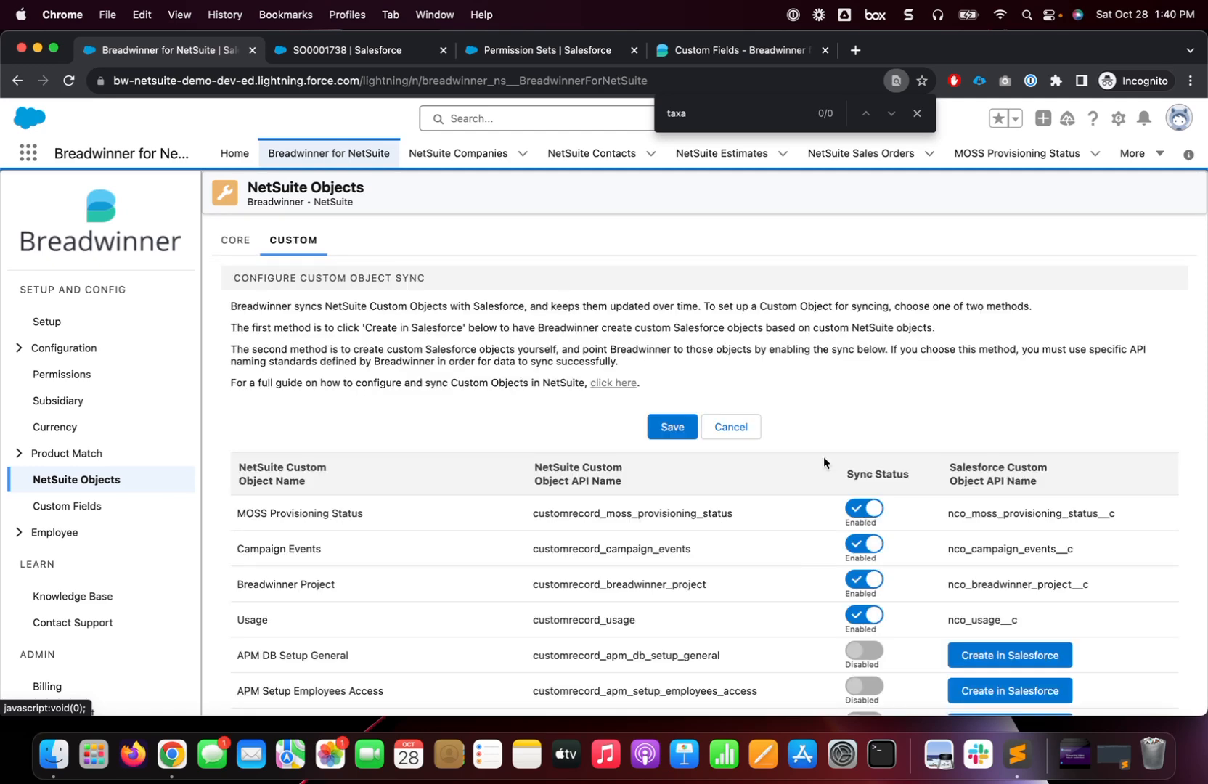
pyautogui.scroll(-5, 824, 457)
pyautogui.scroll(-10, 889, 544)
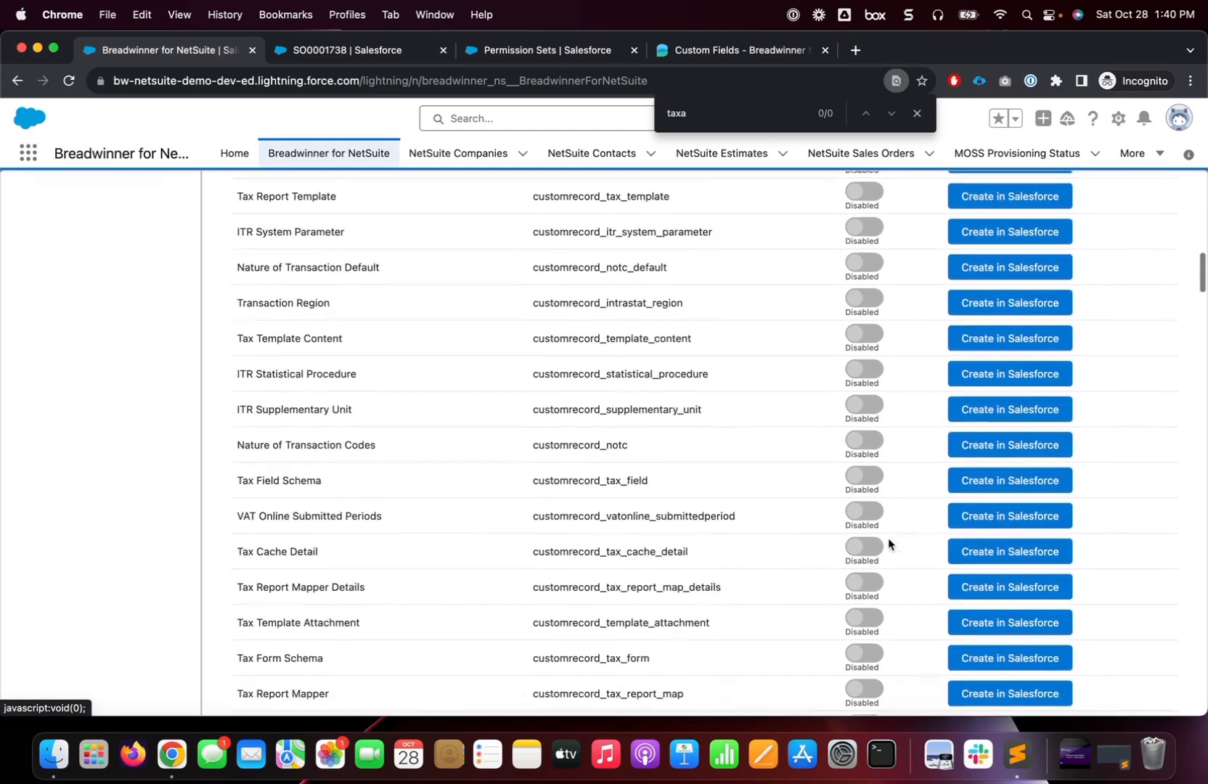
pyautogui.click(981, 528)
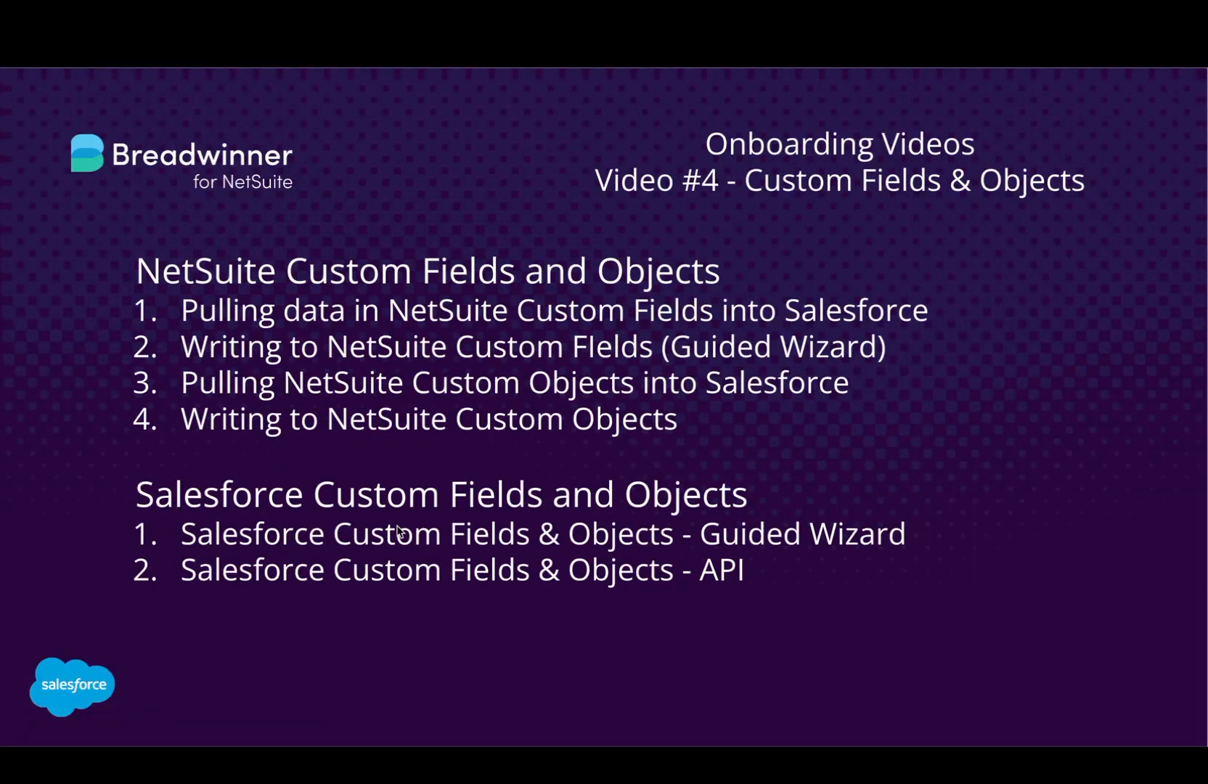
# - Switch back to the Breadwinner documentation and read the Custom Guided Wizard's Quick Create Sales Order page up to its button URL example
pyautogui.hotkey('ctrl', 'Left')
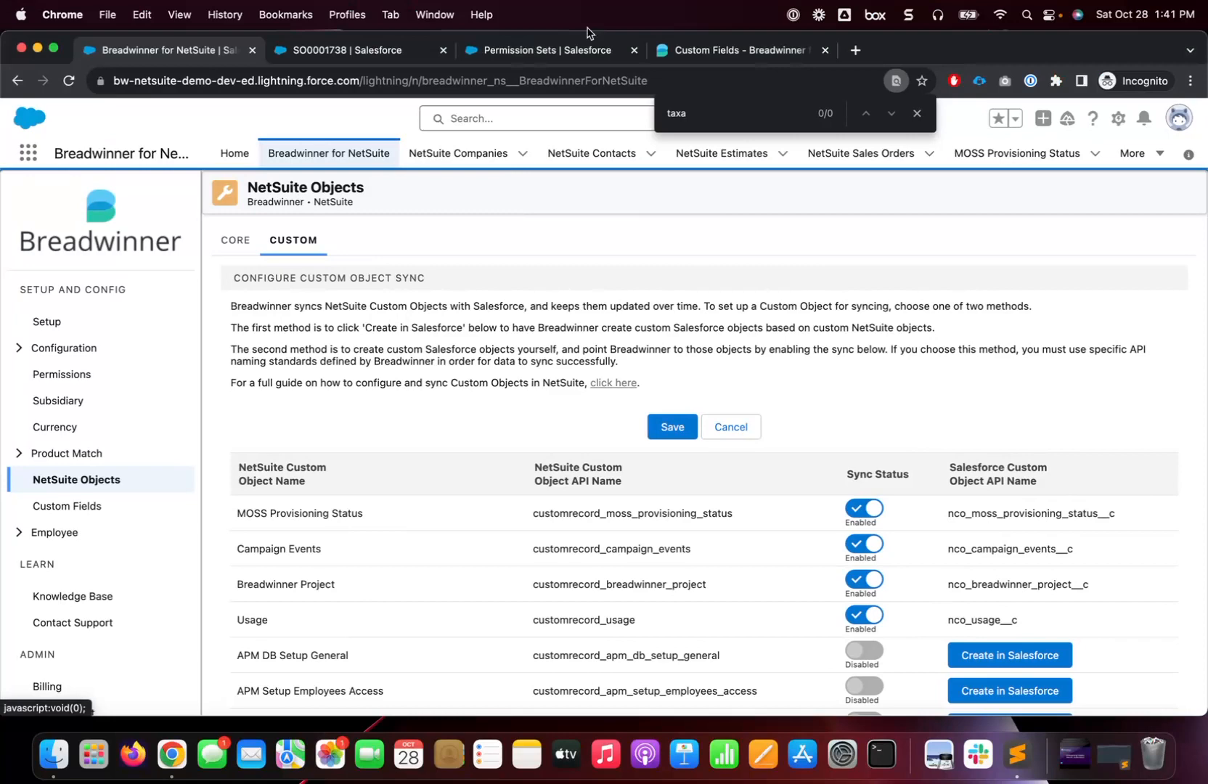
pyautogui.click(723, 50)
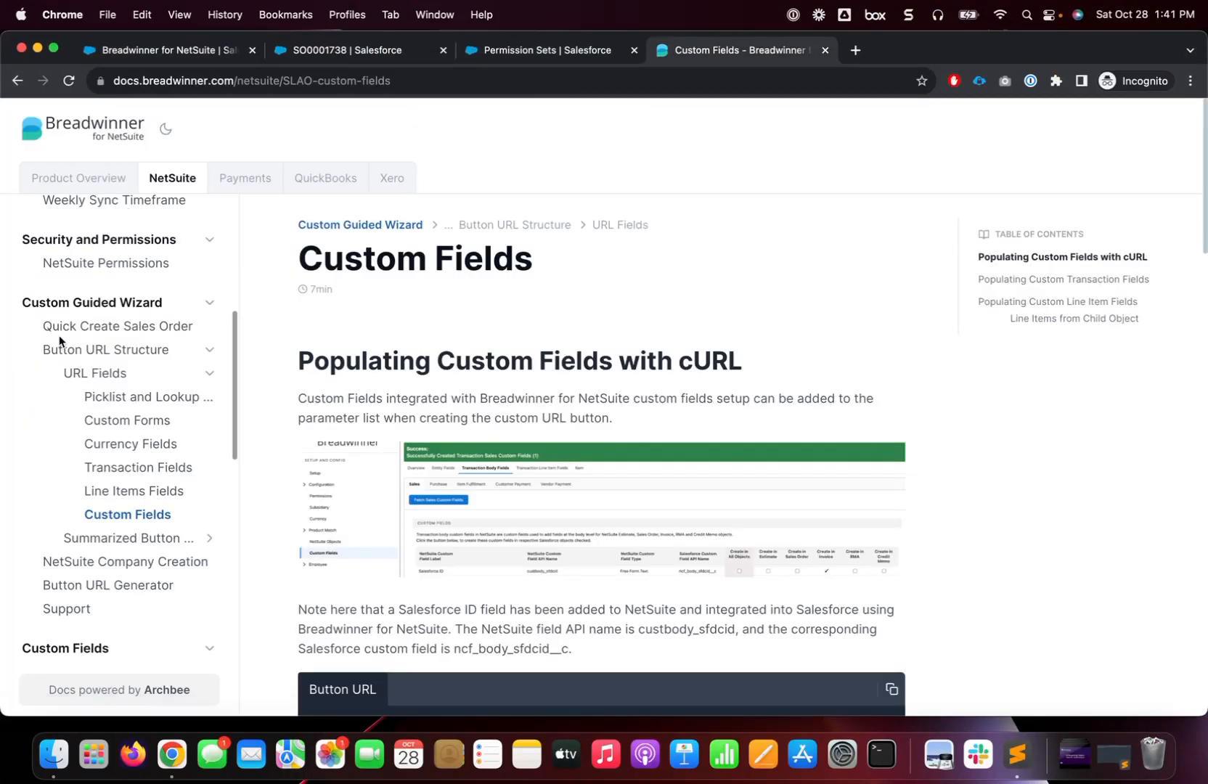
pyautogui.click(108, 425)
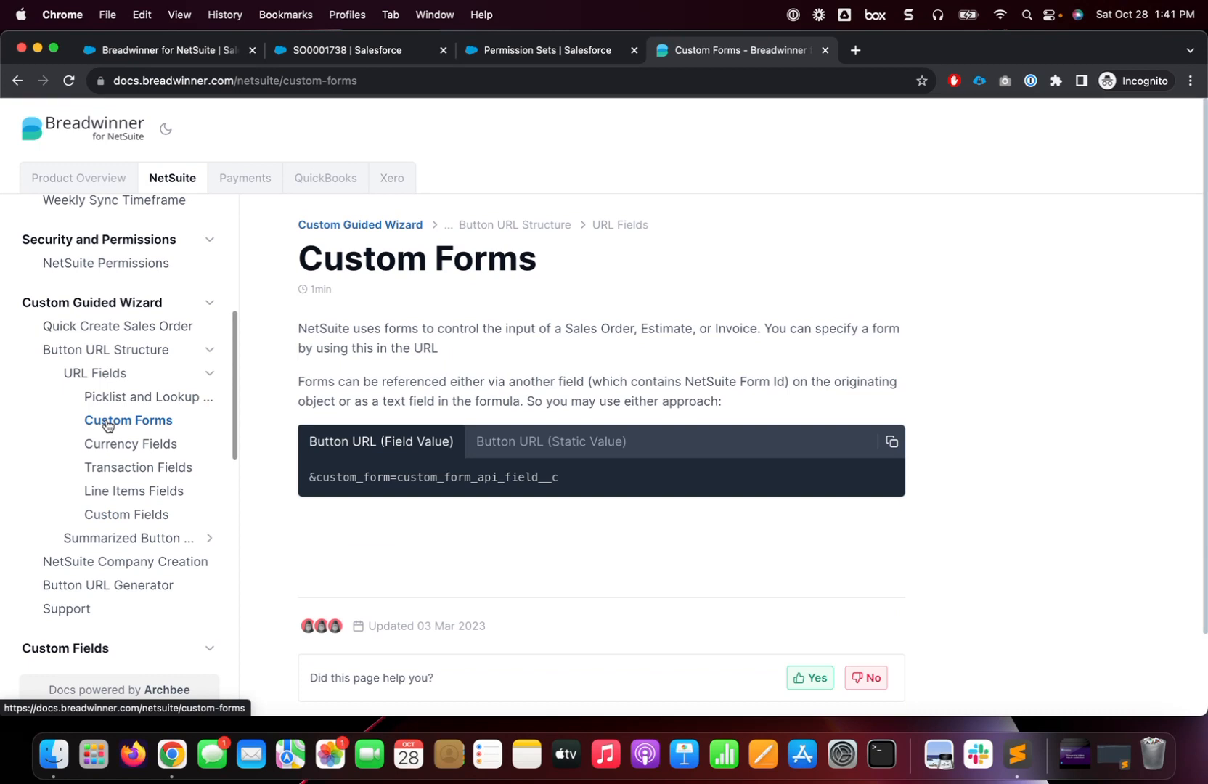
pyautogui.click(101, 378)
pyautogui.click(107, 327)
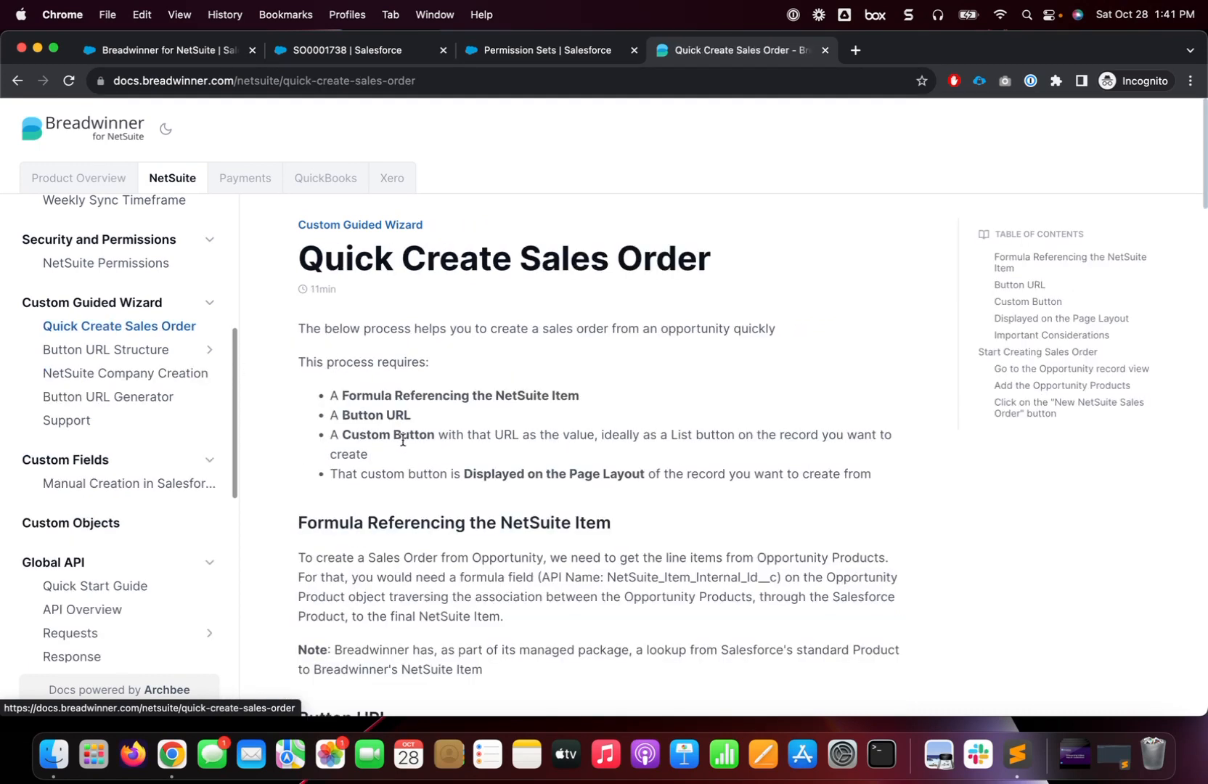
pyautogui.scroll(-1, 403, 440)
pyautogui.scroll(-4, 403, 440)
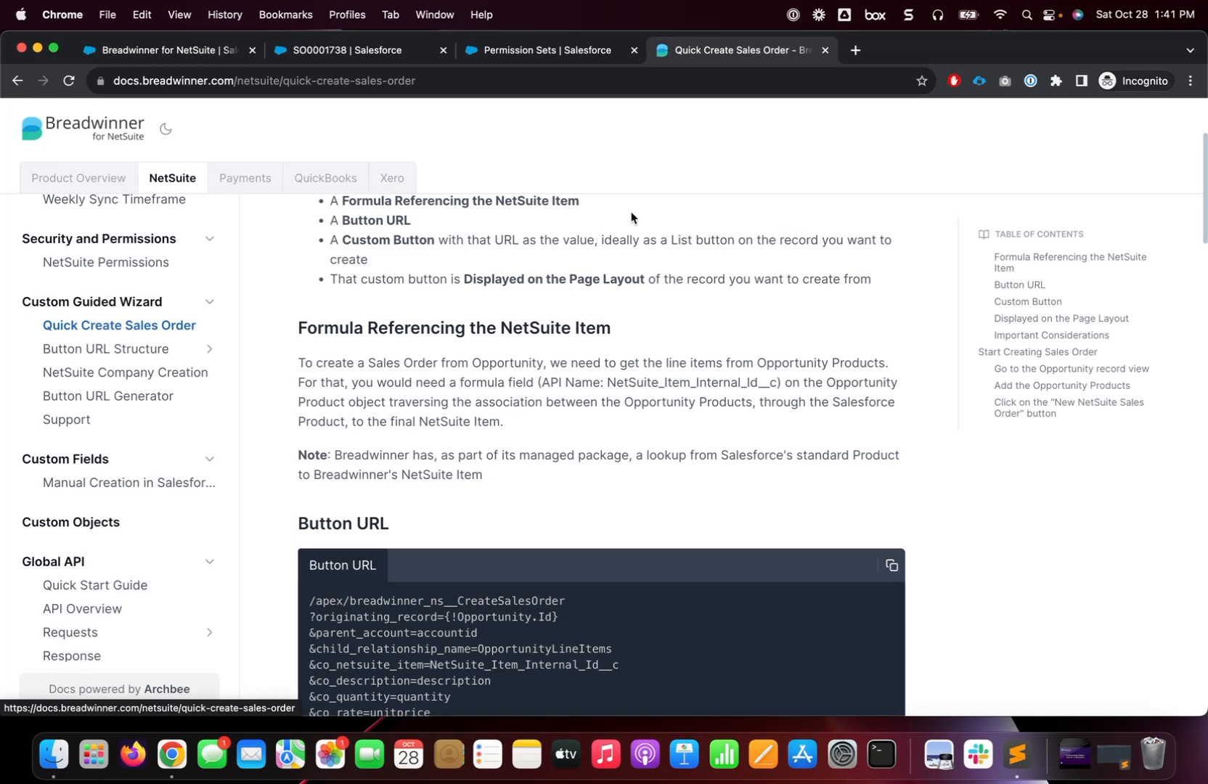
# - Check the agenda slide, return to the documentation and look through the objects covered under the Global API's Requests
pyautogui.hotkey('ctrl', 'Right')
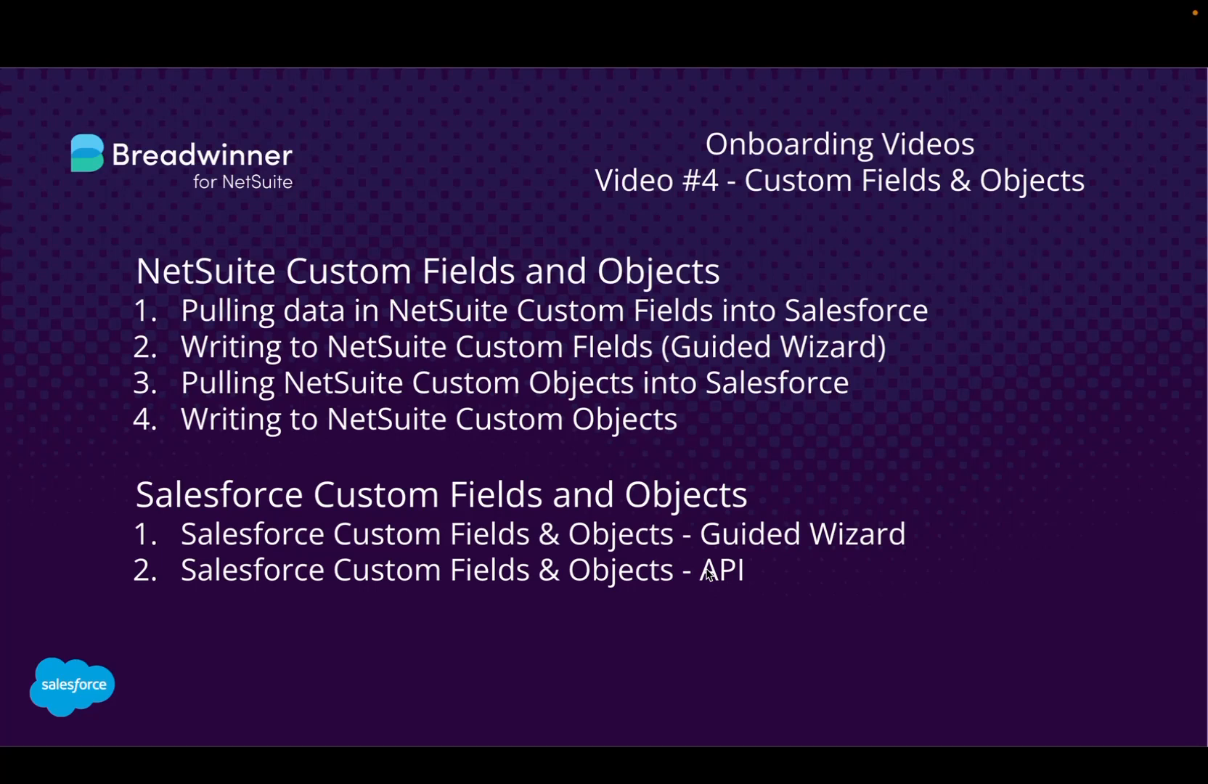
pyautogui.hotkey('ctrl', 'Left')
pyautogui.scroll(-4, 115, 531)
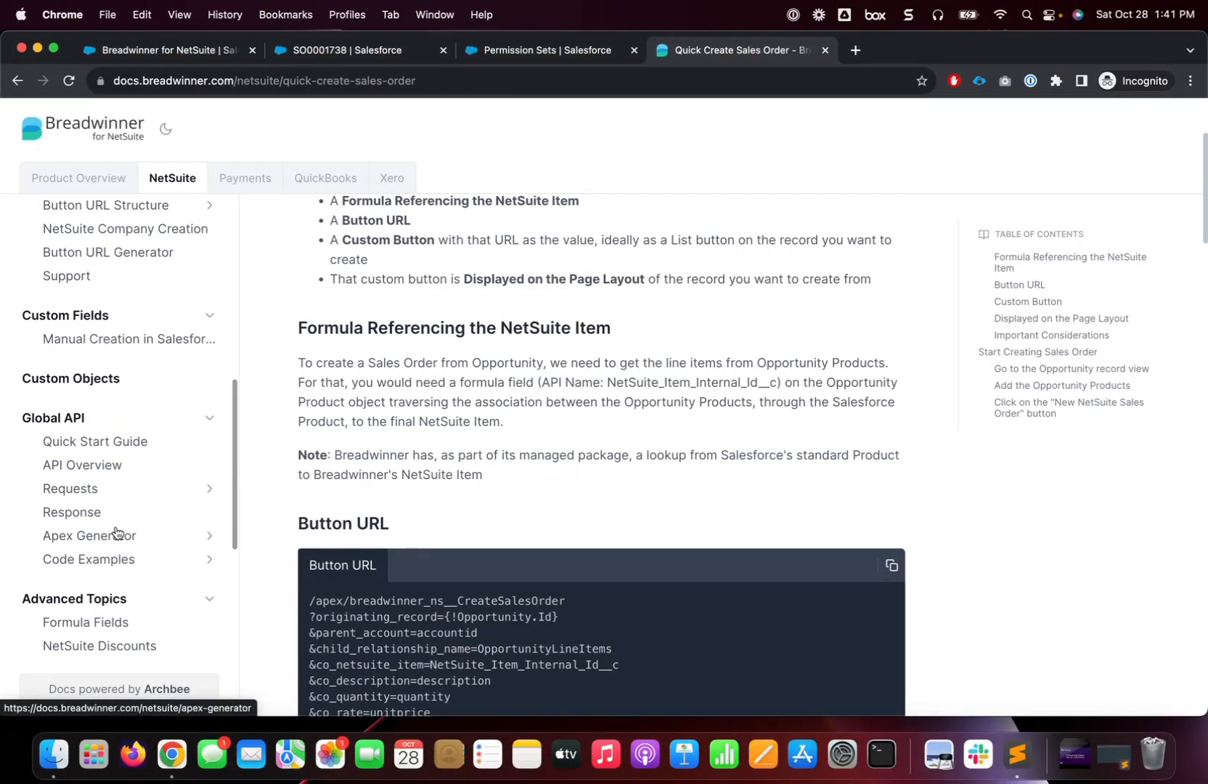
pyautogui.click(90, 490)
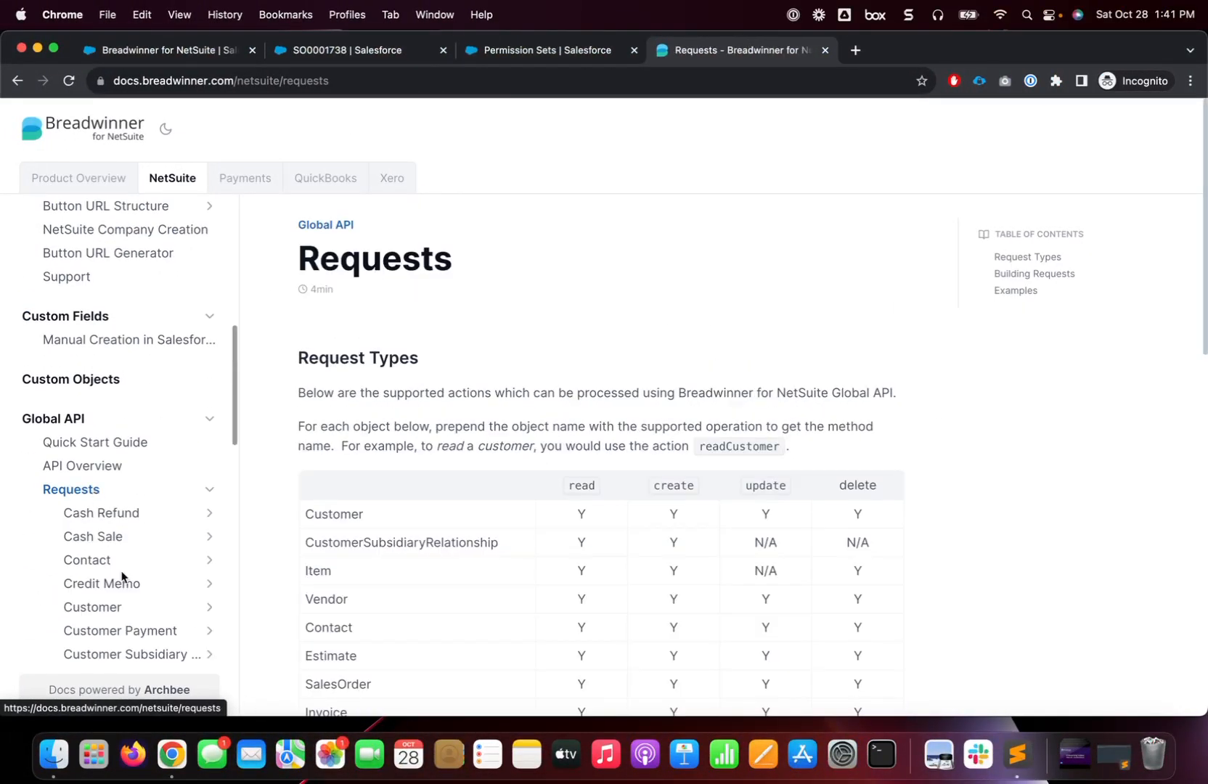
pyautogui.scroll(-8, 127, 592)
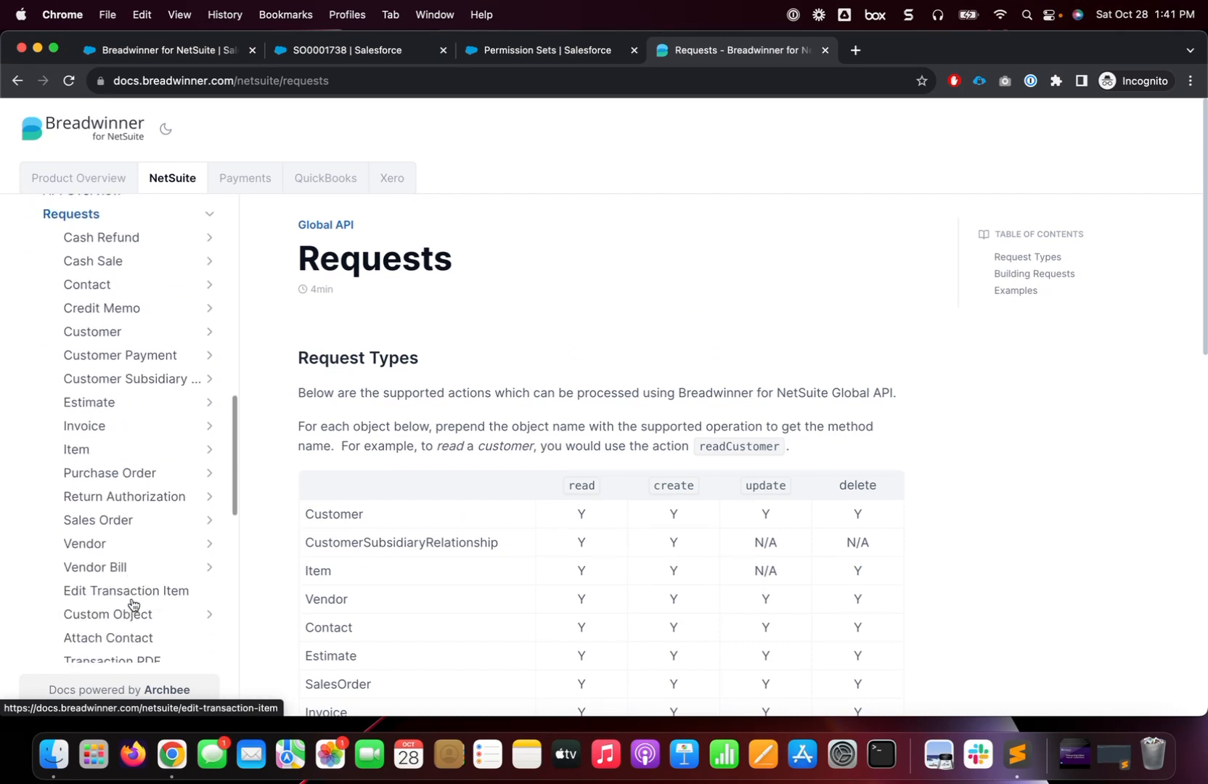
pyautogui.scroll(-3, 132, 604)
pyautogui.scroll(3, 127, 601)
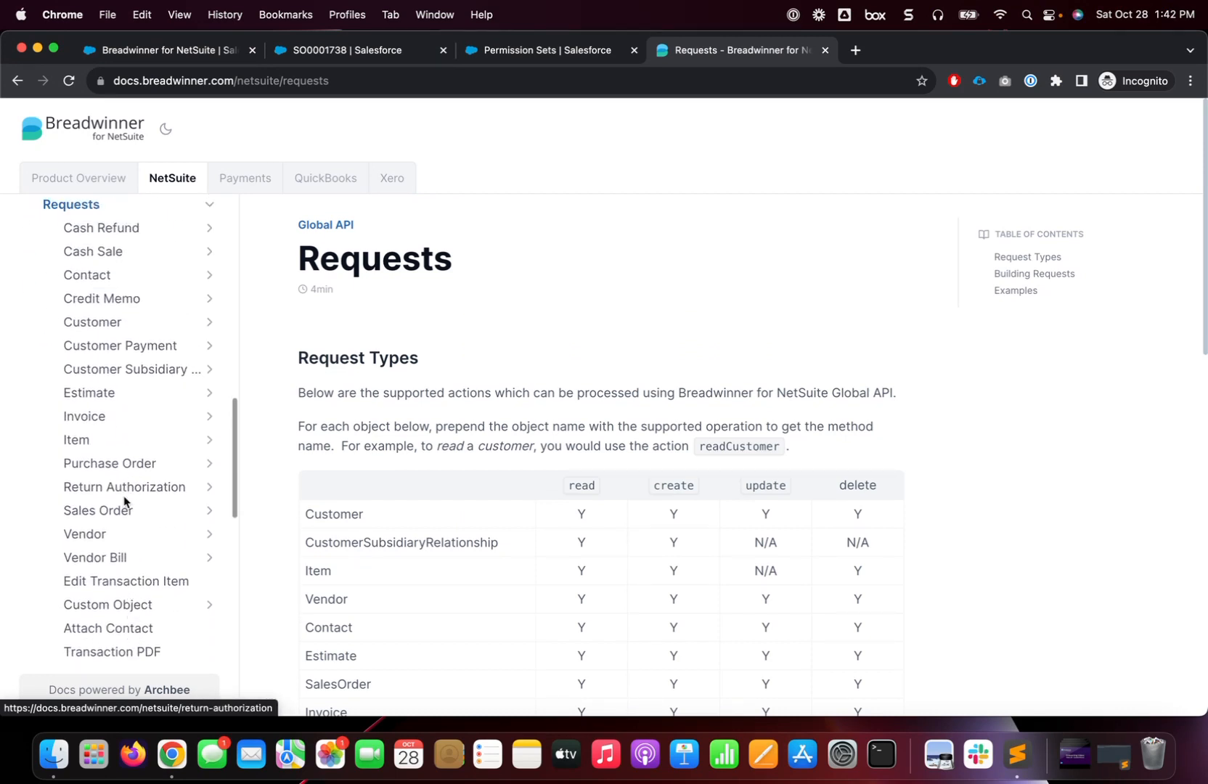
# - Examine the custom field code in the Global API's Sales Order Create request example, and return to the agenda slide
pyautogui.click(128, 513)
pyautogui.click(115, 558)
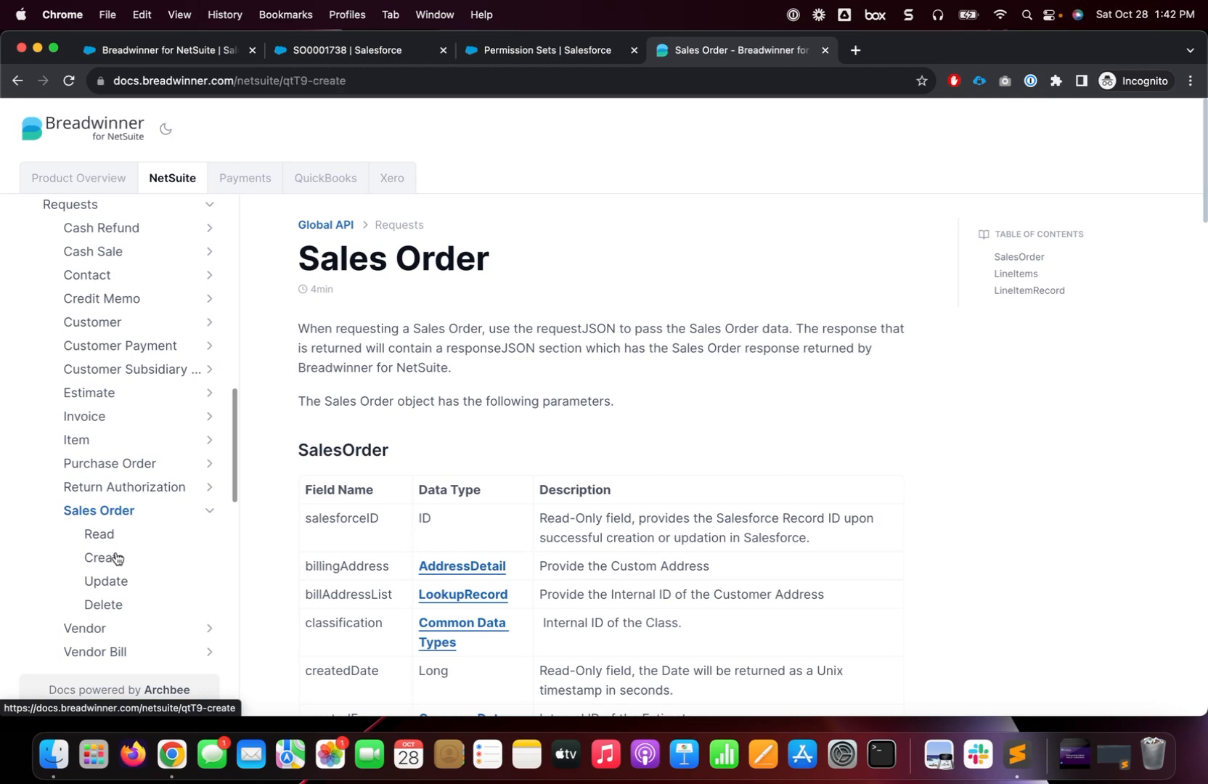
pyautogui.scroll(-5, 430, 625)
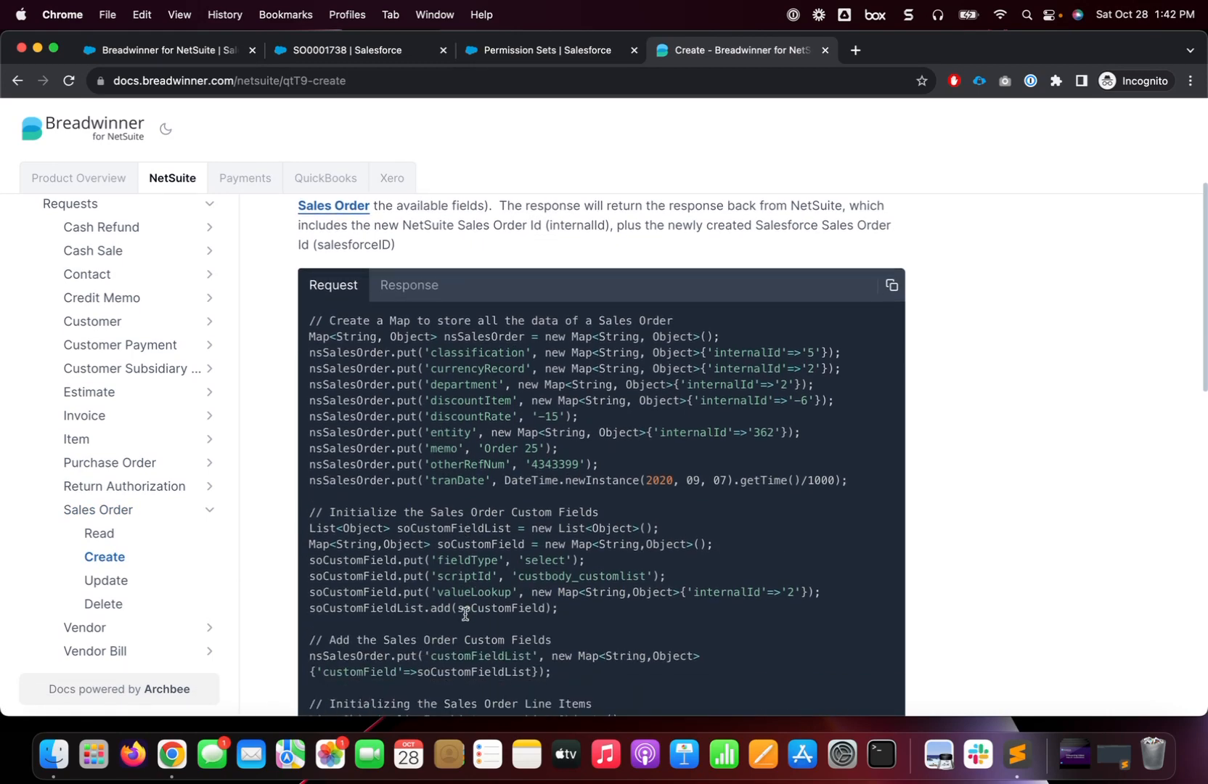
pyautogui.scroll(-3, 466, 615)
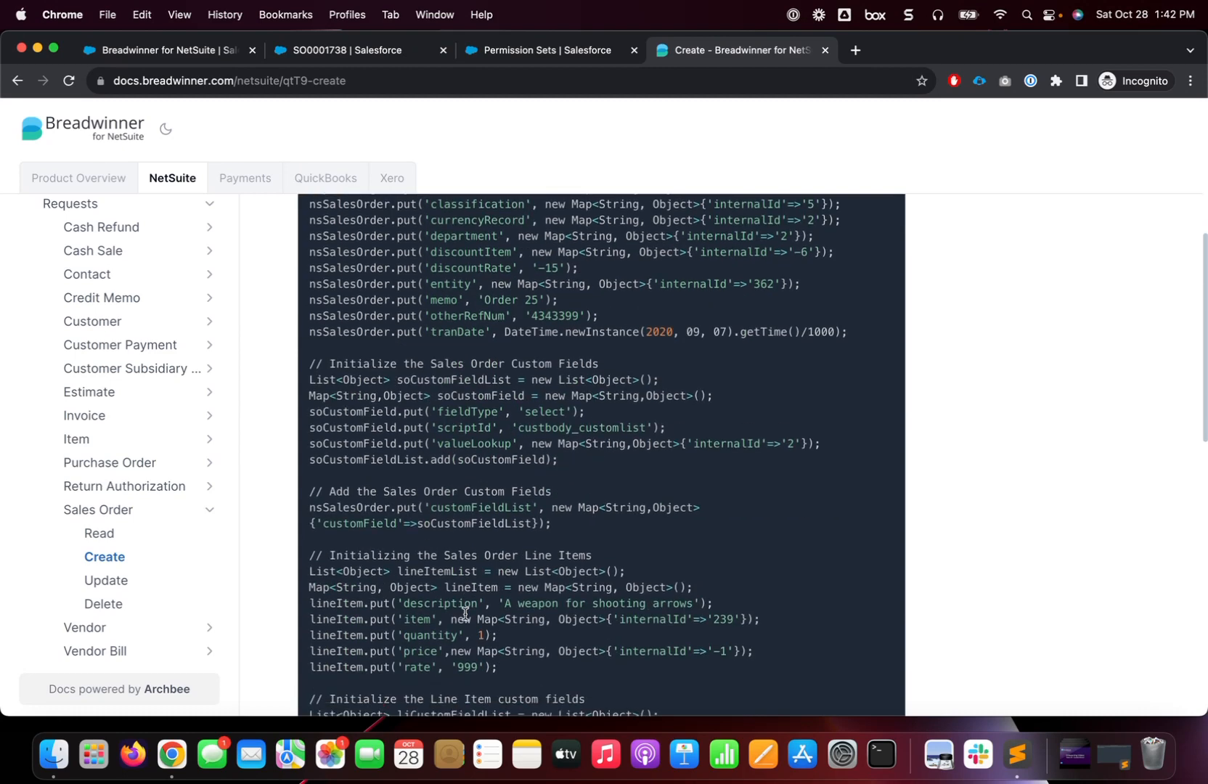
pyautogui.scroll(-3, 466, 615)
pyautogui.scroll(8, 466, 615)
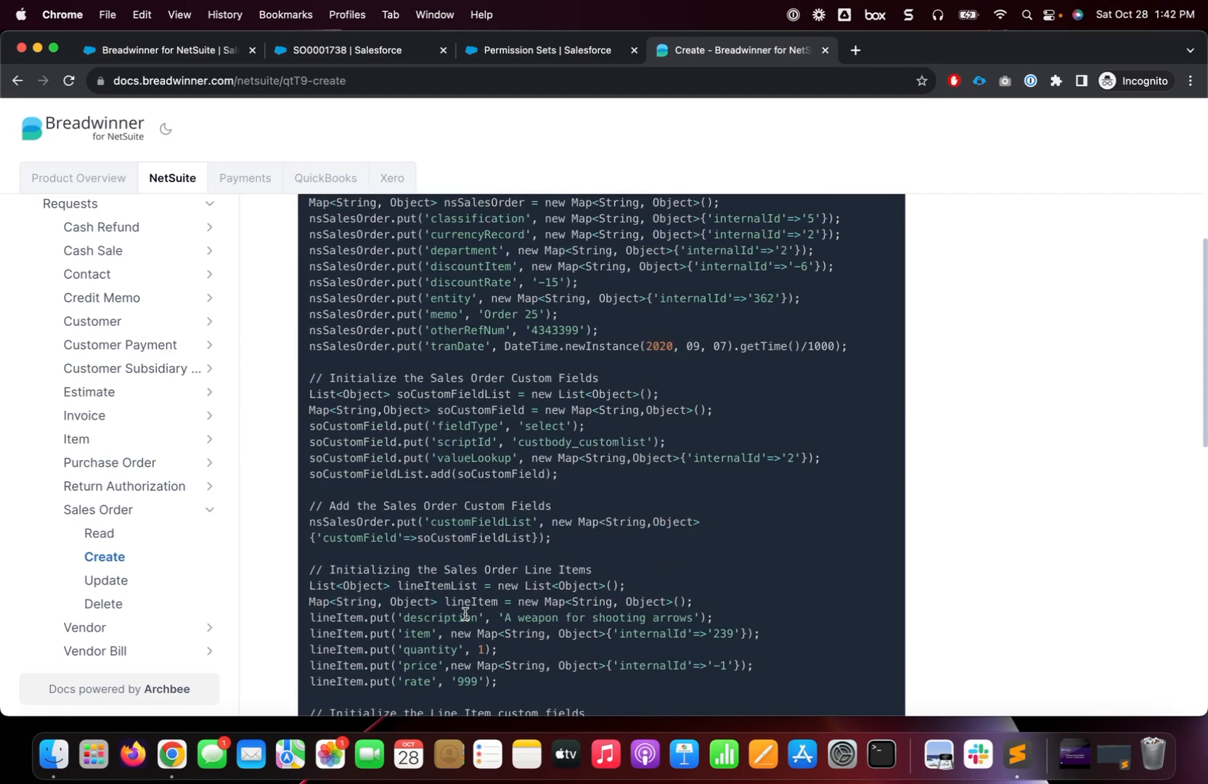
pyautogui.hotkey('ctrl', 'Right')
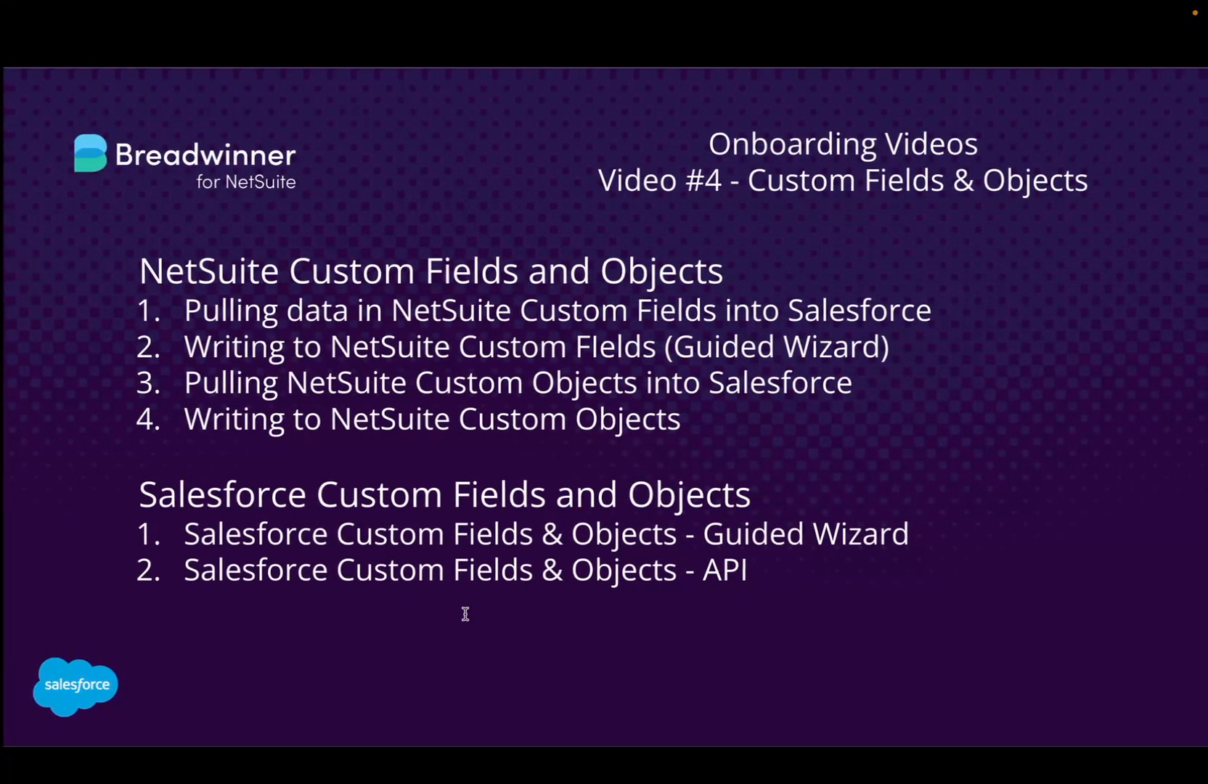